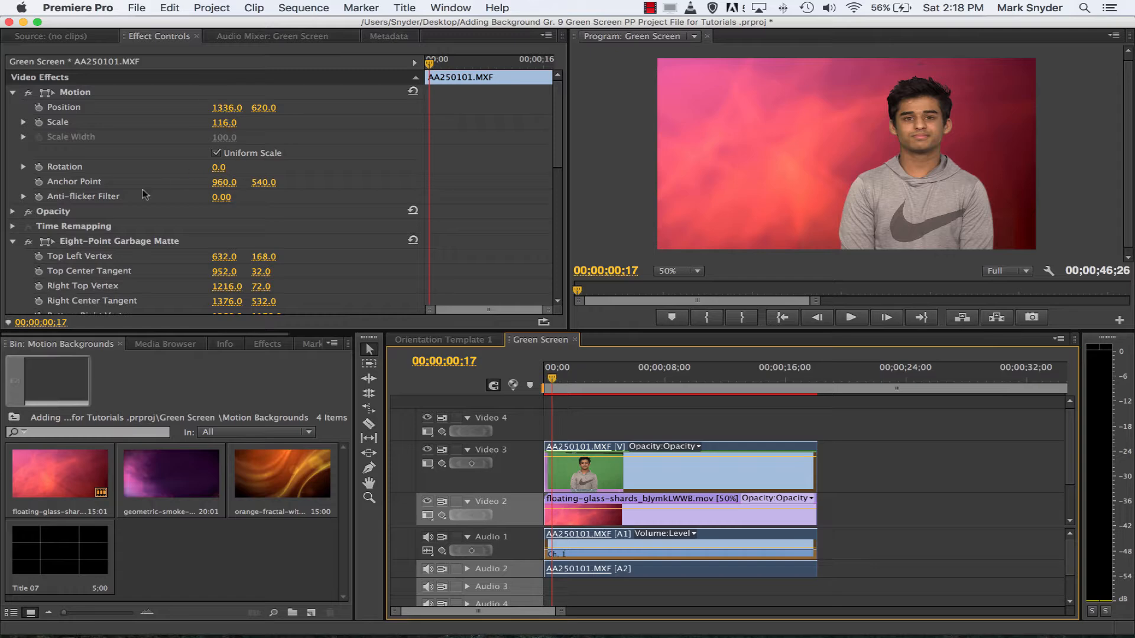
# Move the Eight-Point Garbage Matte's top center tangent to about 966.9, 43.4 and set the playhead to 00;00;01;20
pyautogui.click(108, 239)
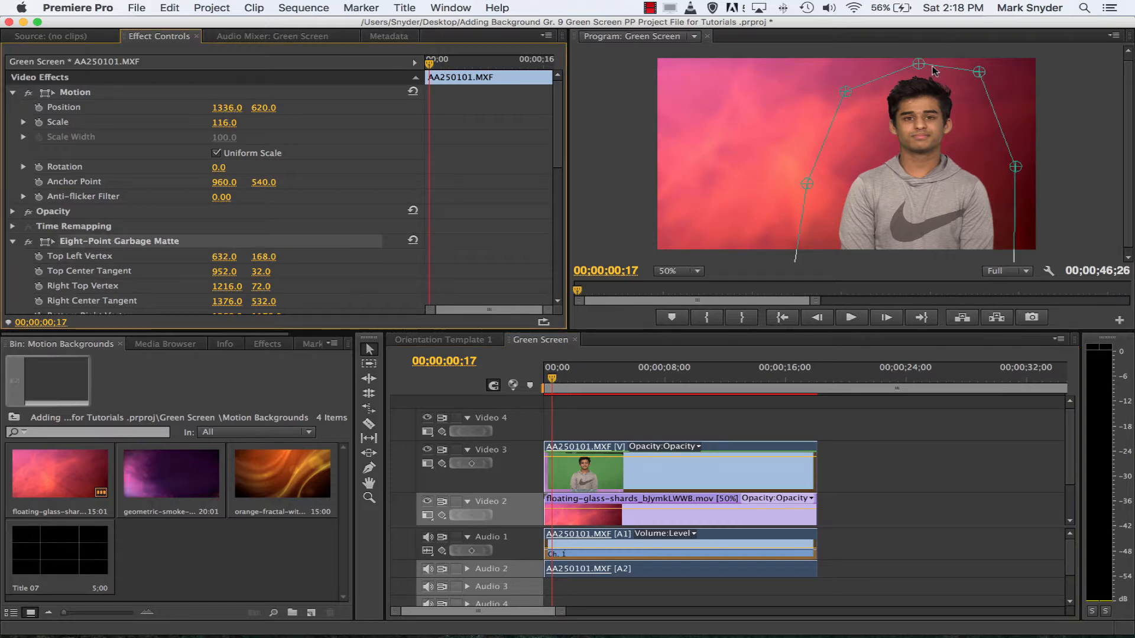
pyautogui.moveTo(925, 65); pyautogui.dragTo(924, 69)
pyautogui.click(724, 52)
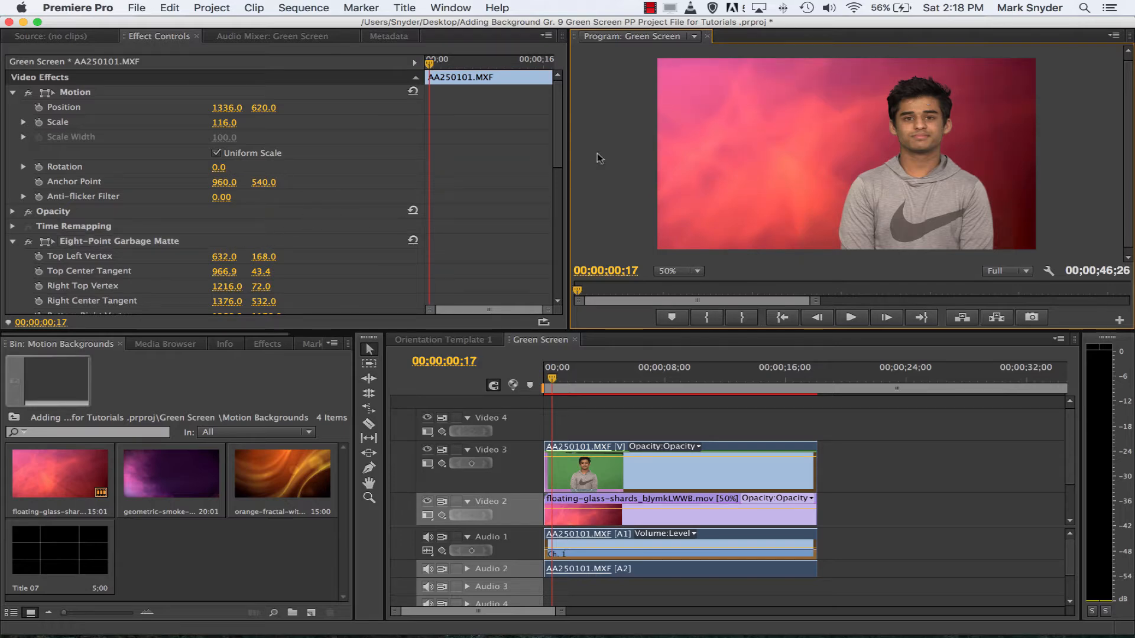
pyautogui.press('super+z')
pyautogui.moveTo(552, 379); pyautogui.dragTo(530, 382)
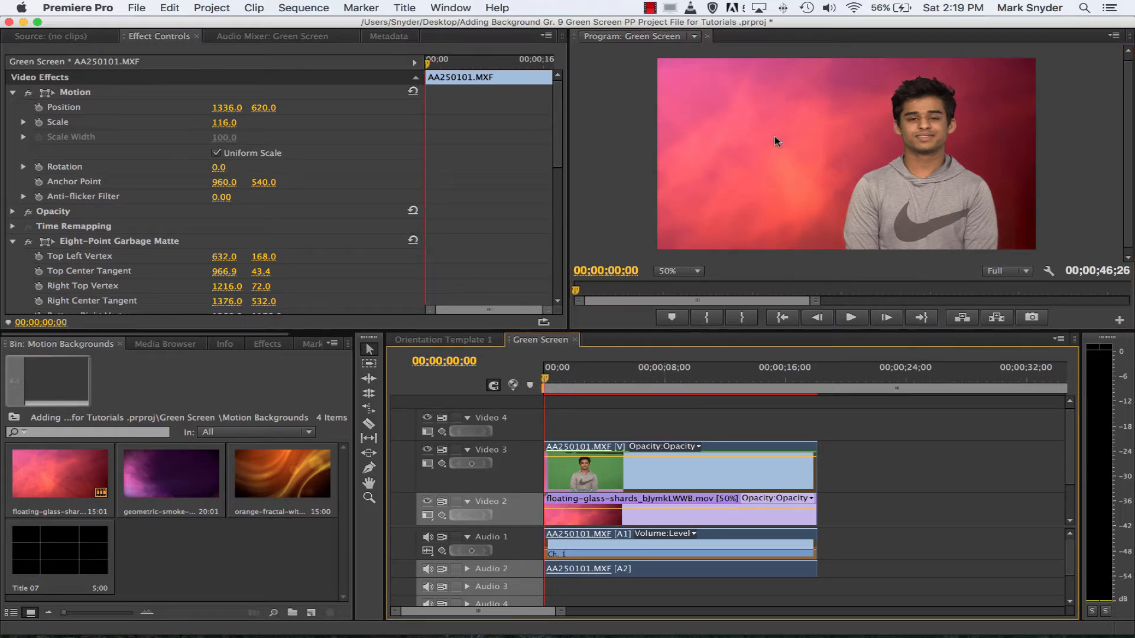
pyautogui.click(568, 379)
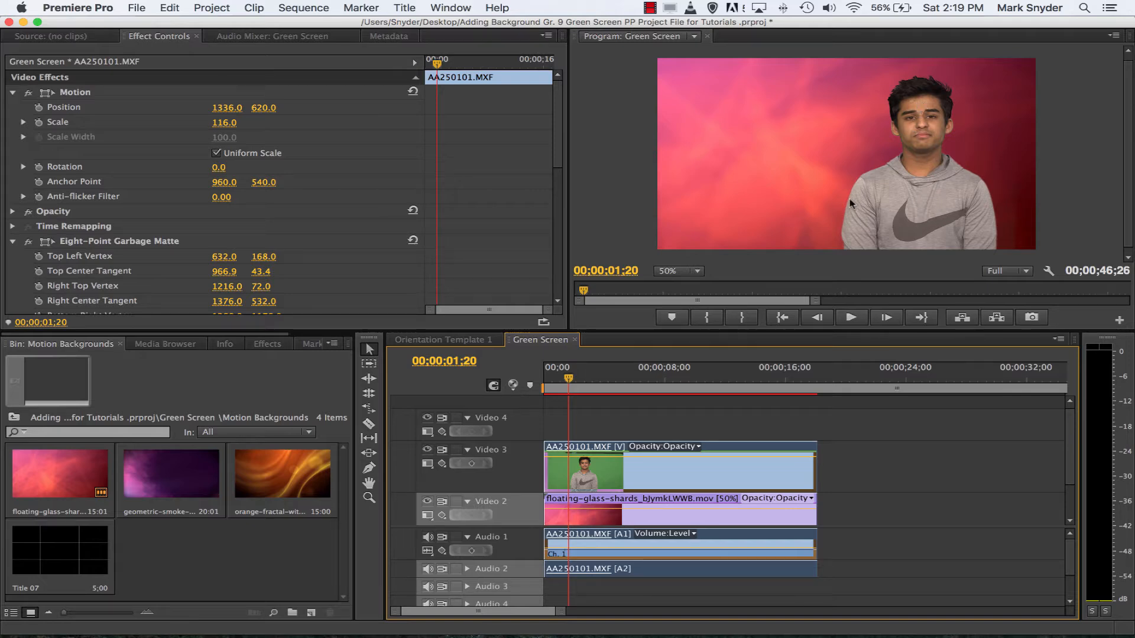
# Overlay the Title 07 grid at the start of Video 4 and toggle the track's visibility to compare the framing
pyautogui.moveTo(22, 567); pyautogui.dragTo(588, 430)
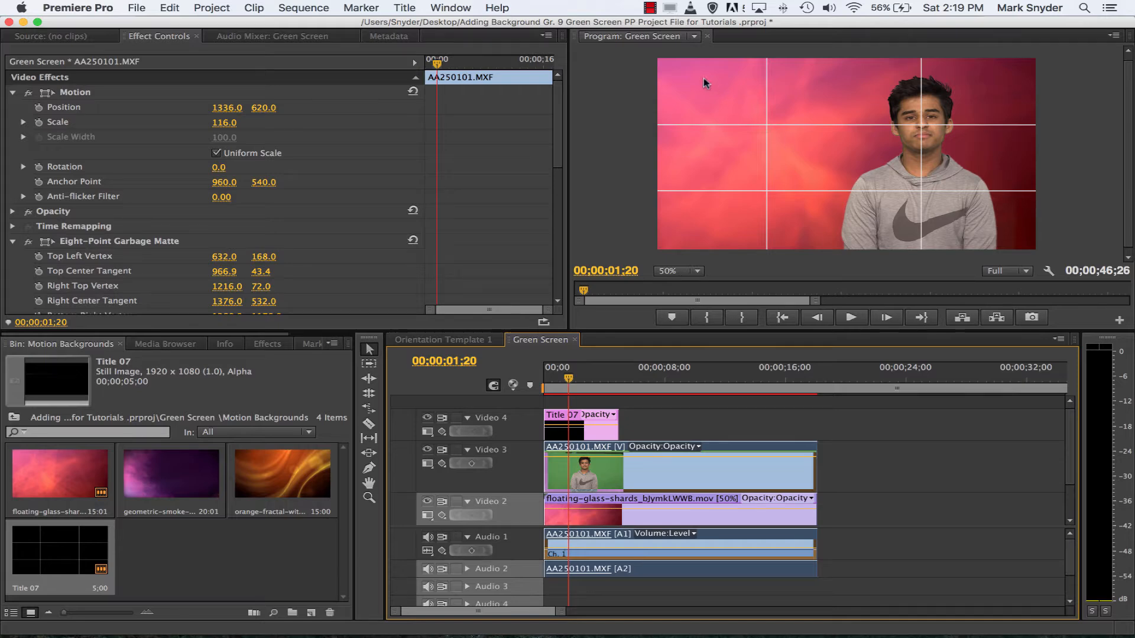
pyautogui.click(427, 417)
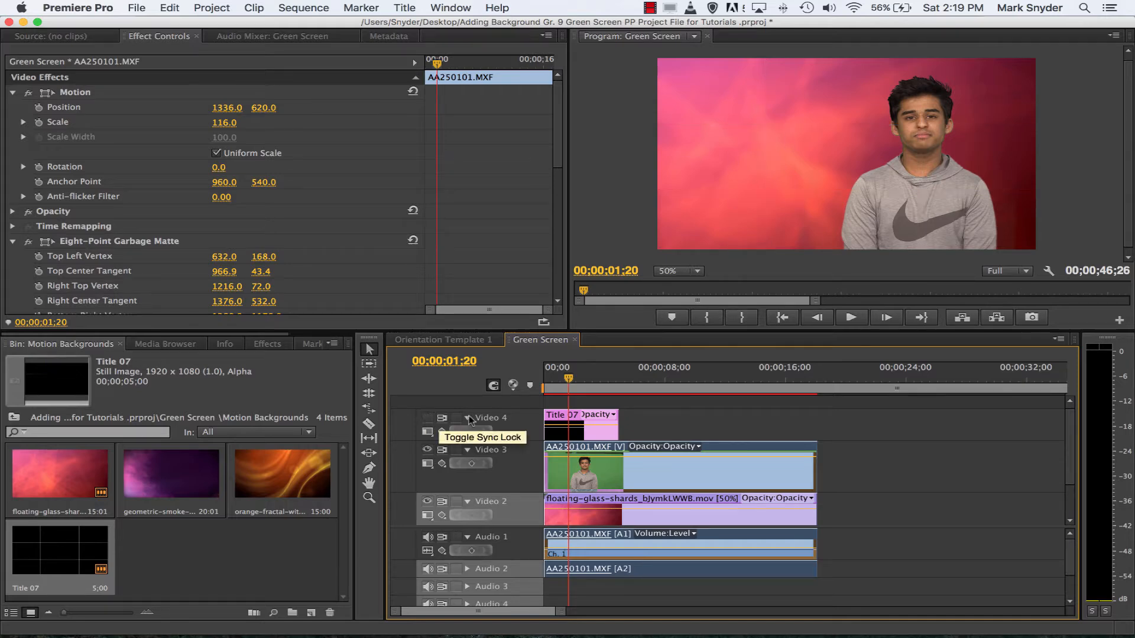
pyautogui.click(427, 417)
# Delete the Title 07 grid clip from Video 4
pyautogui.click(592, 417)
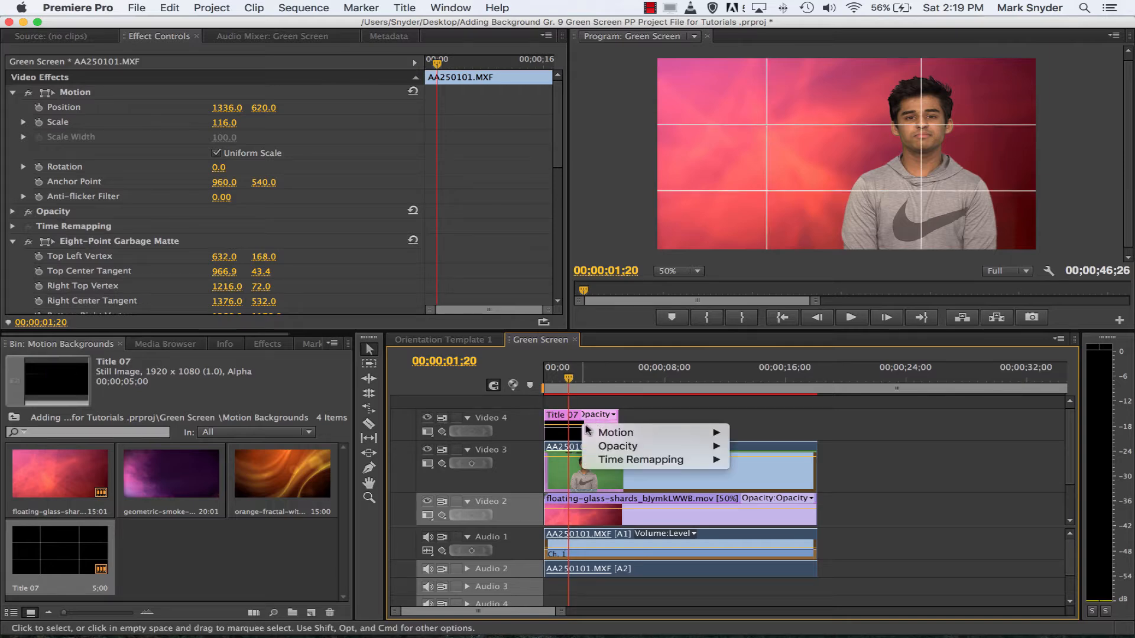
pyautogui.click(677, 410)
pyautogui.click(566, 418)
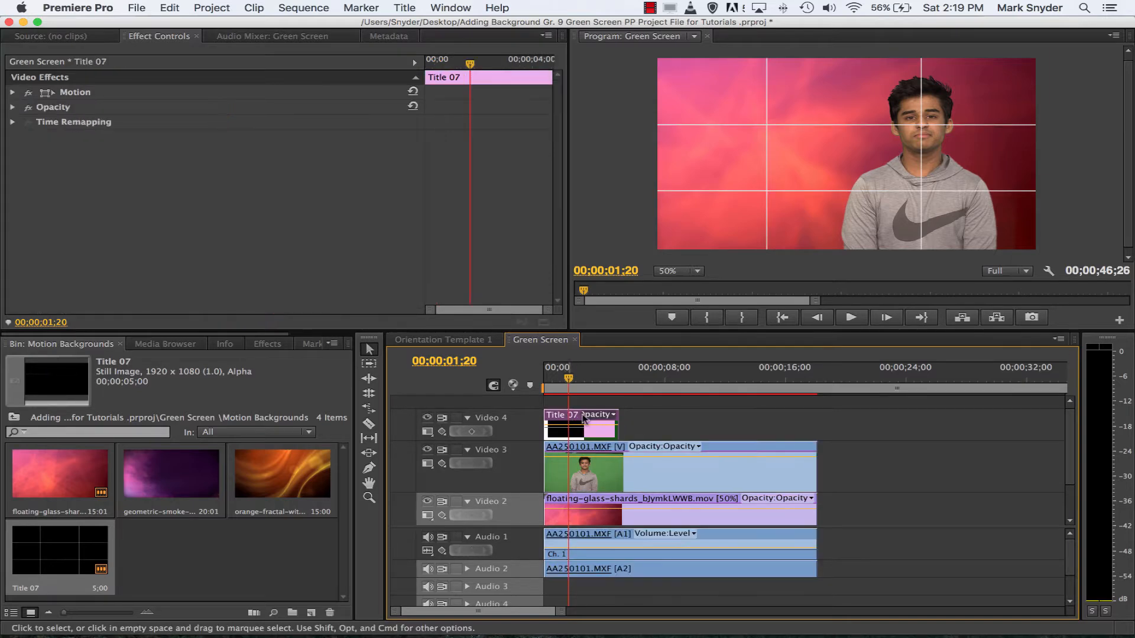
pyautogui.press('Delete')
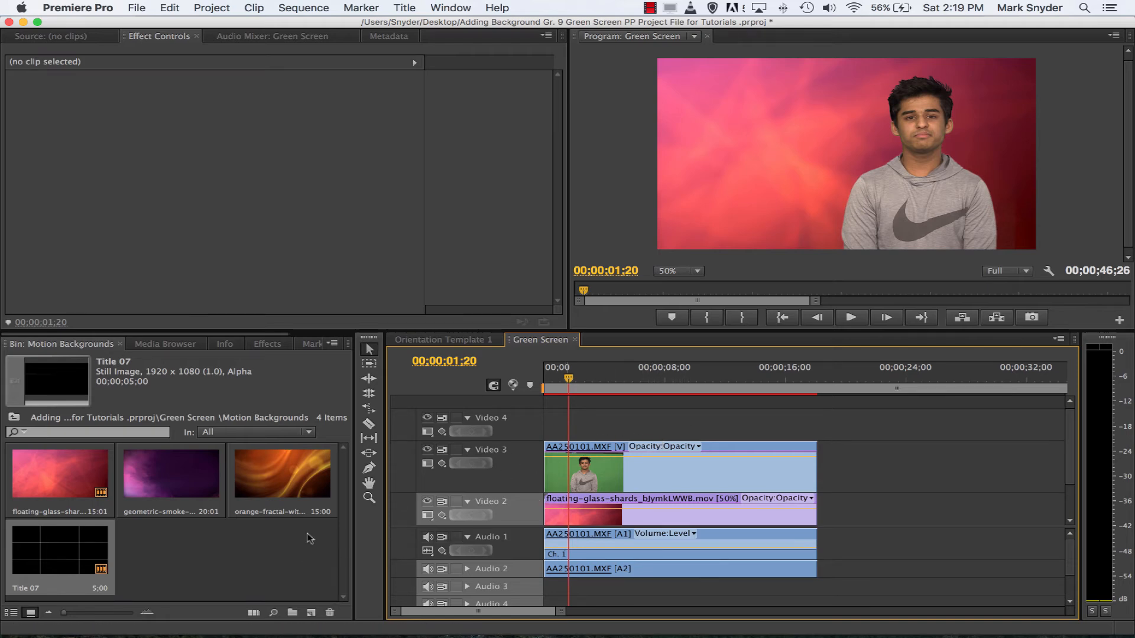
# Create a new default still title in the Motion Backgrounds bin, named with the subject's first name
pyautogui.click(258, 567)
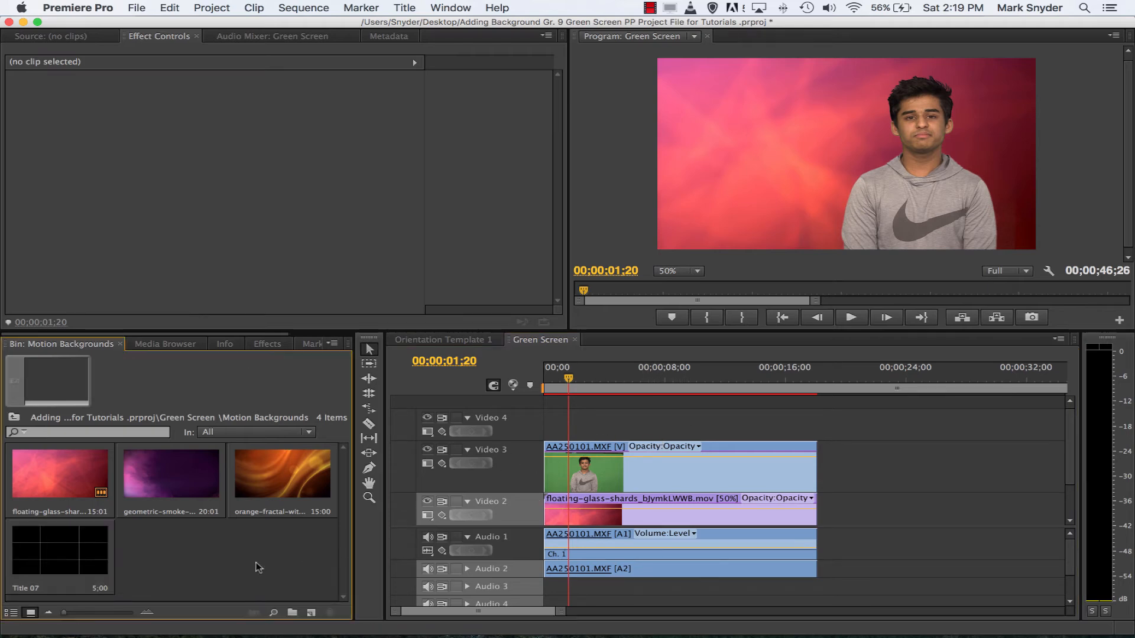
pyautogui.click(407, 8)
pyautogui.moveTo(422, 25)
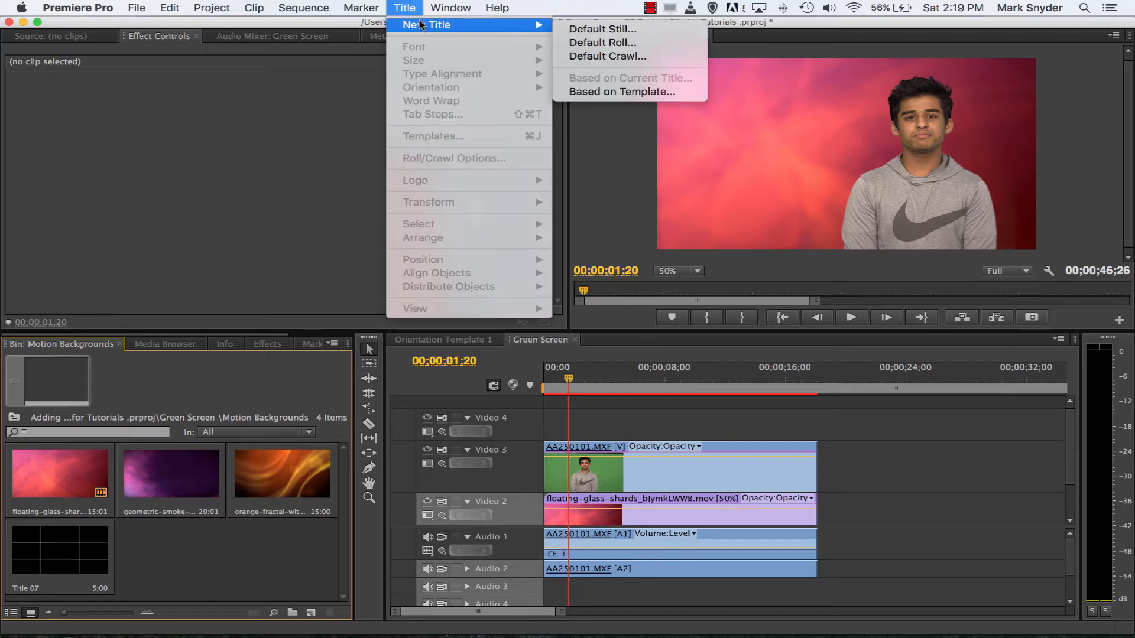
pyautogui.click(611, 34)
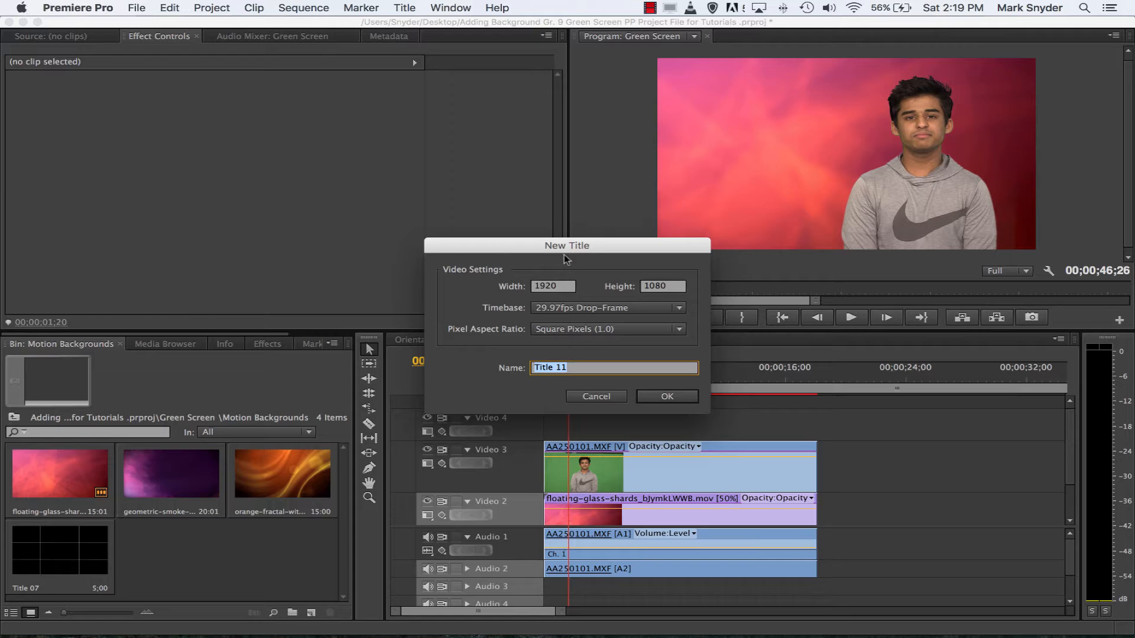
pyautogui.write('Samir')
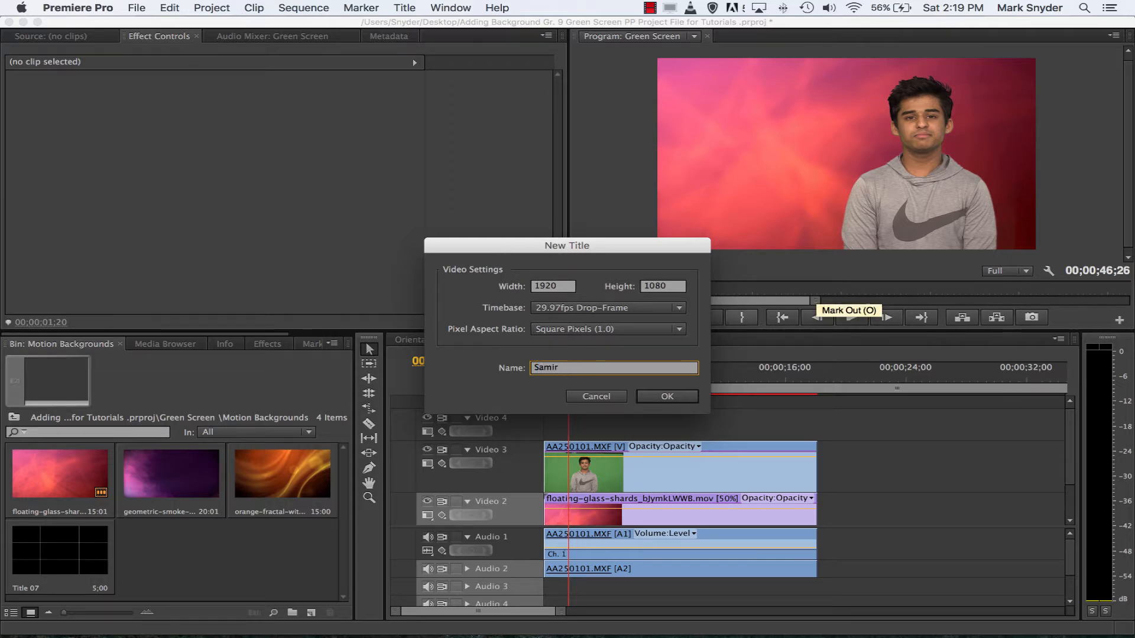
pyautogui.press('Return')
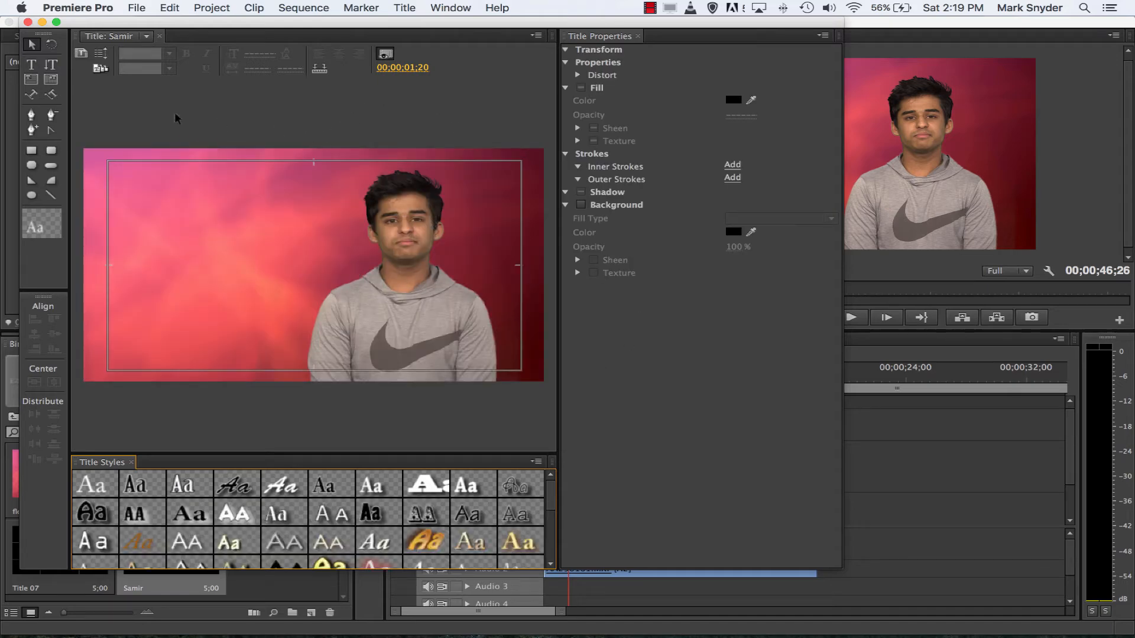
# Add a line of text with the subject's first name in the empty area beside him using the Type tool
pyautogui.click(32, 50)
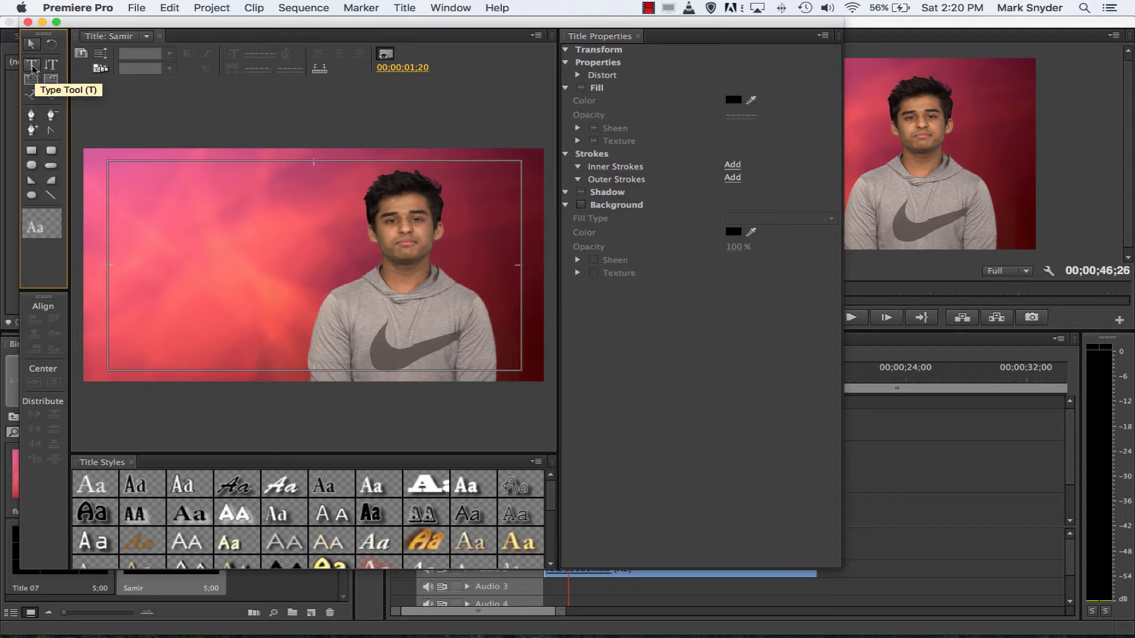
pyautogui.click(33, 66)
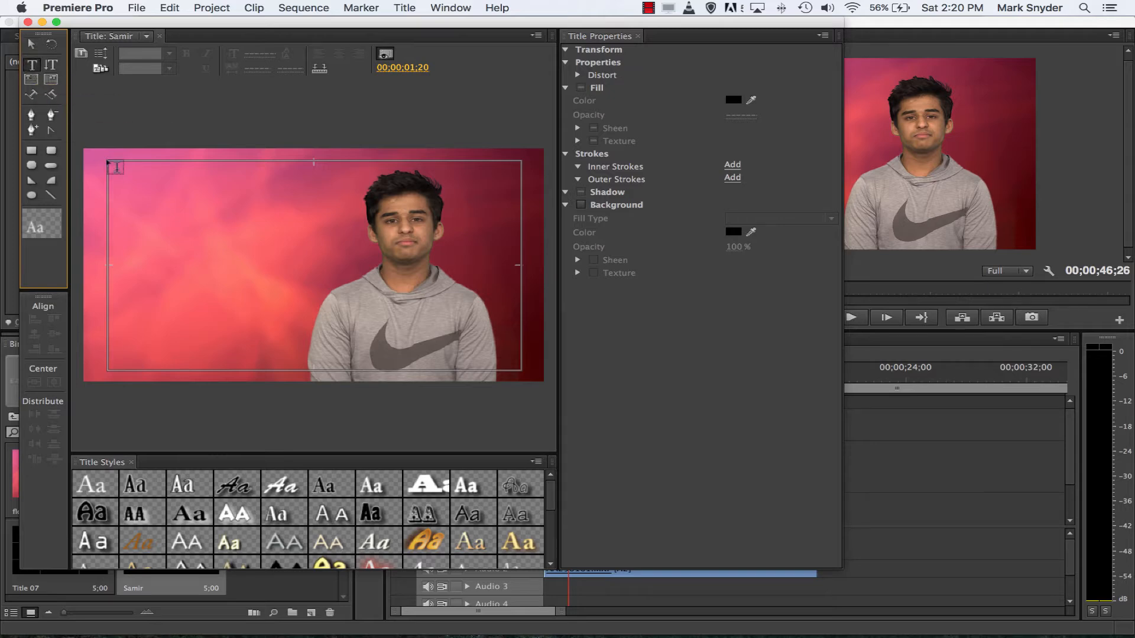
pyautogui.click(157, 243)
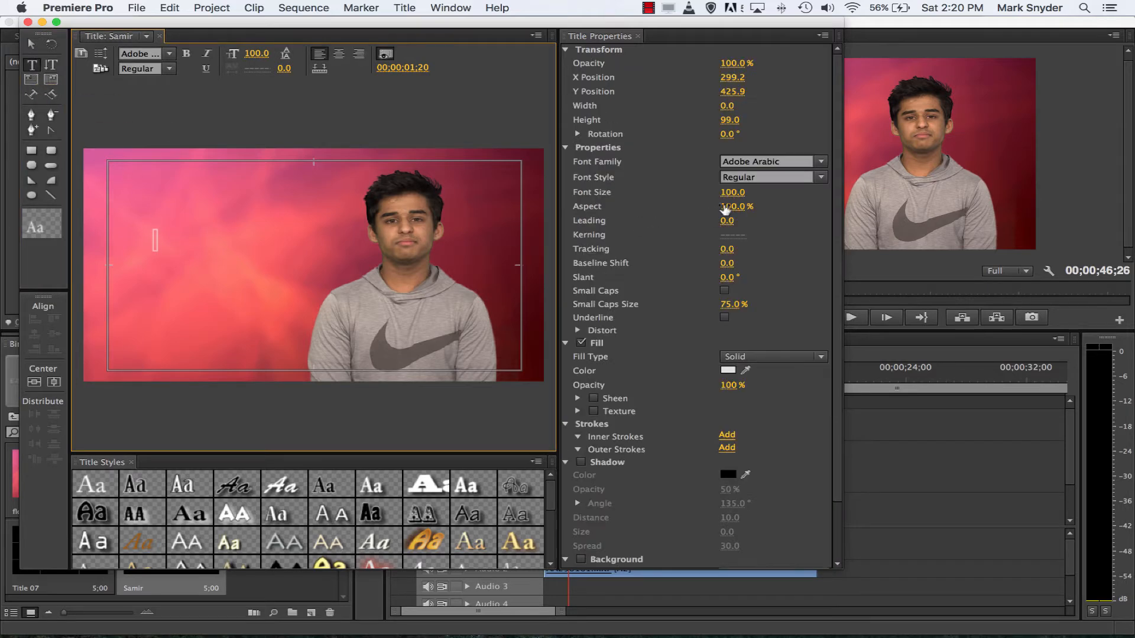
pyautogui.write('Samir')
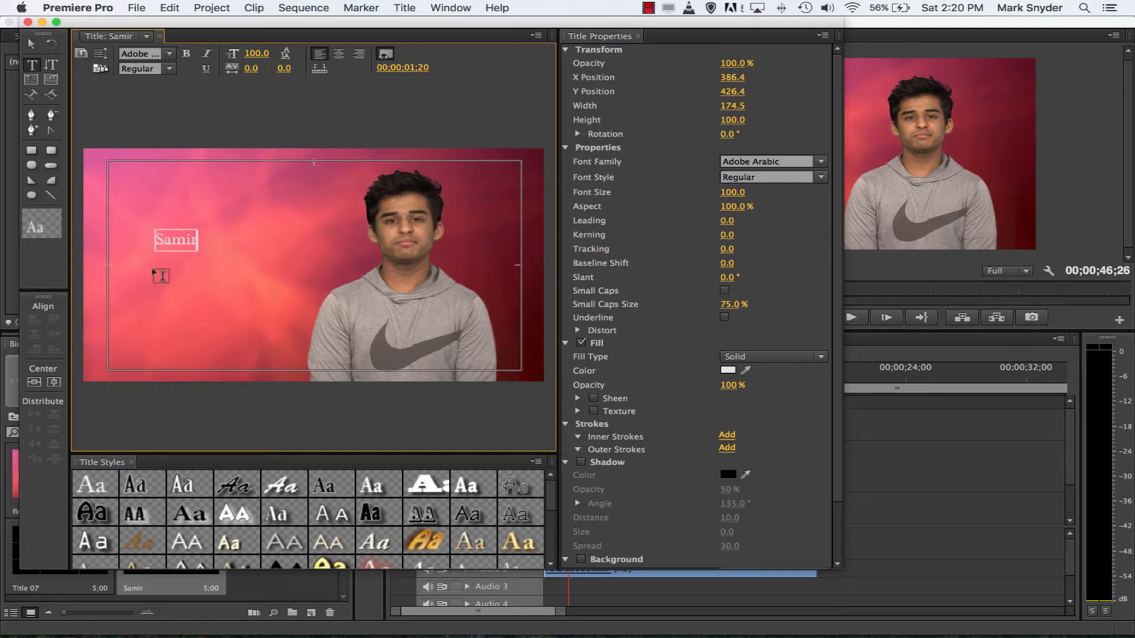
# Try the Nanum Pen Script font on the name text
pyautogui.doubleClick(175, 241)
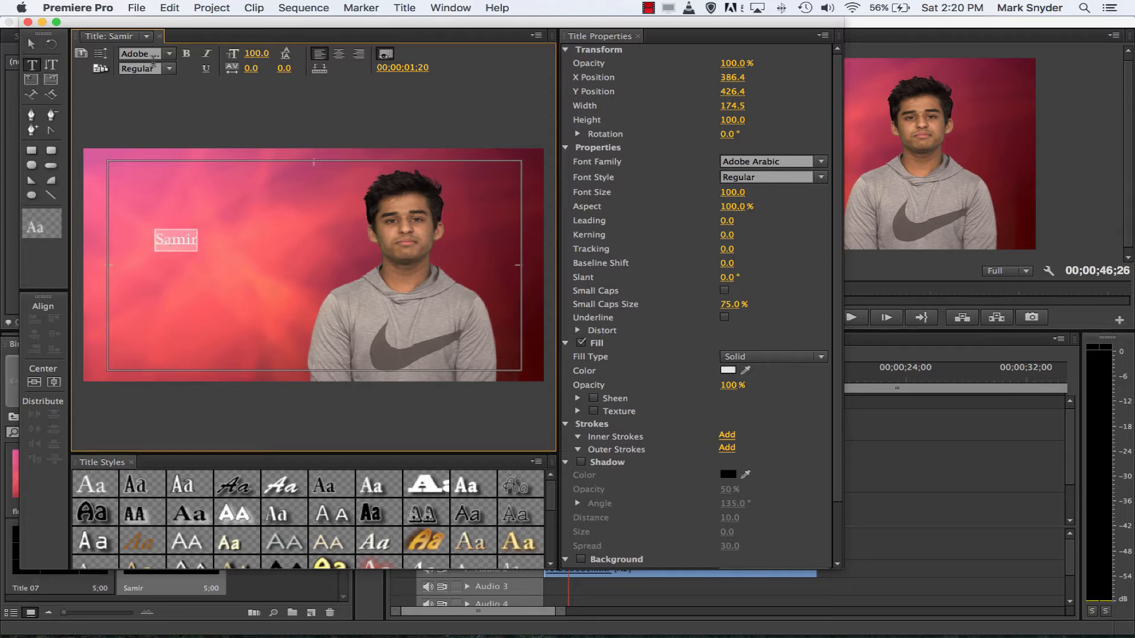
pyautogui.click(170, 54)
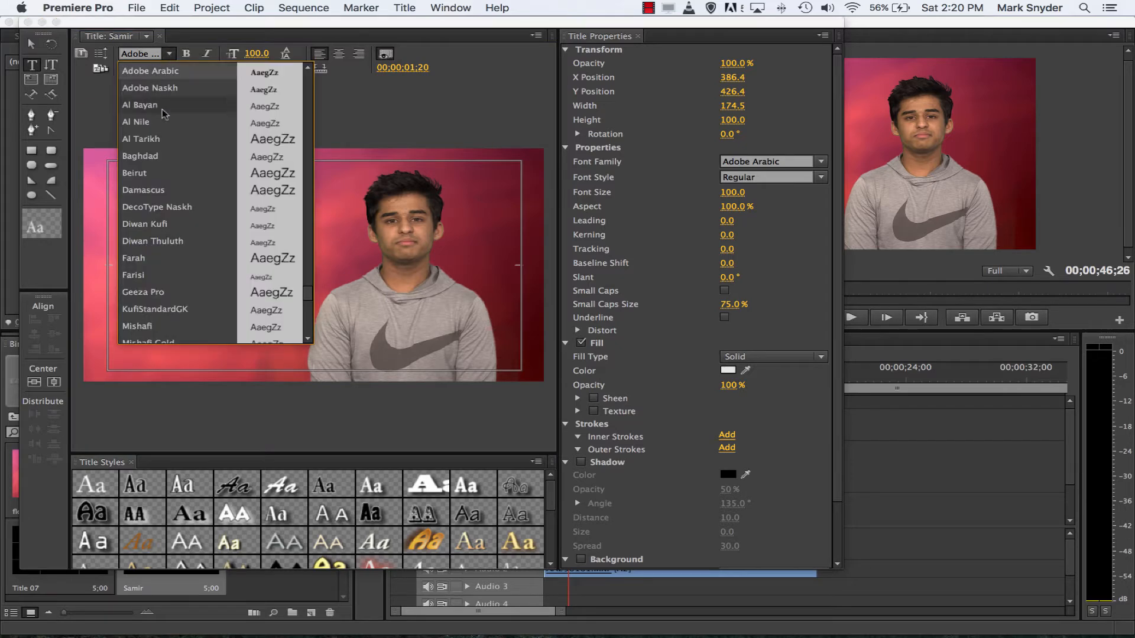
pyautogui.press('Up')
pyautogui.press('Up')
pyautogui.press('Up')
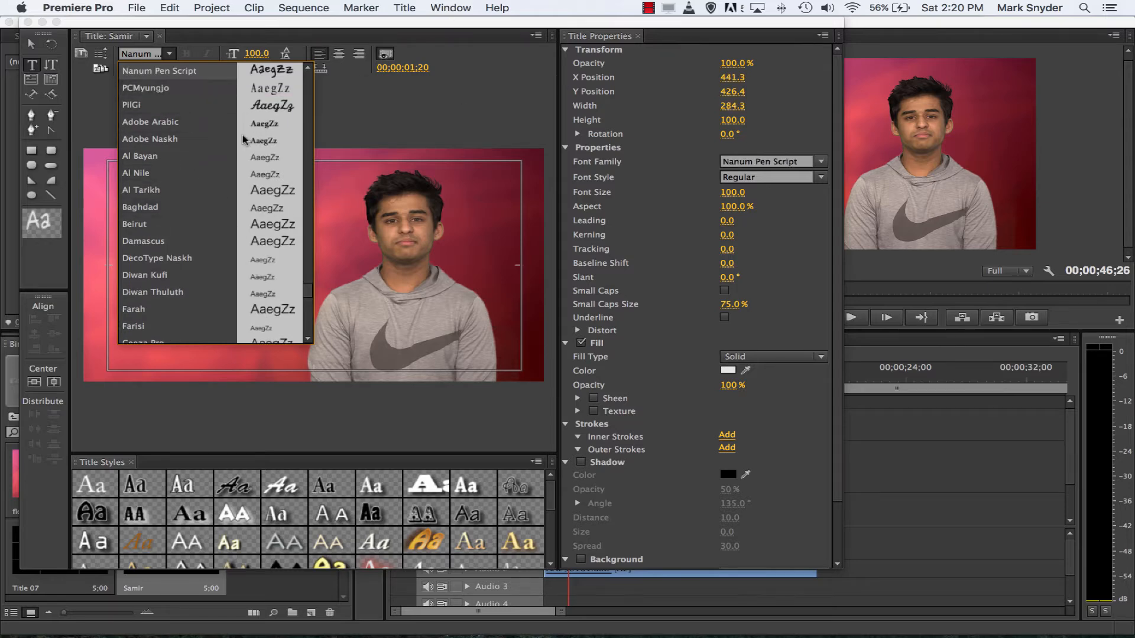
pyautogui.click(376, 94)
pyautogui.click(376, 94)
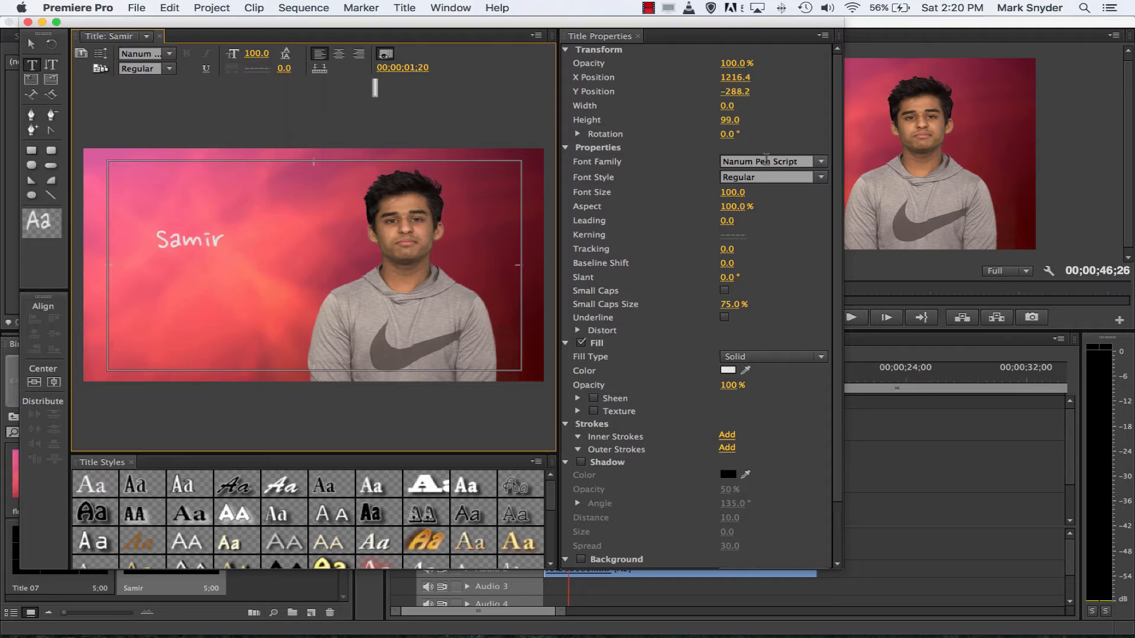
pyautogui.click(766, 160)
pyautogui.press('Down')
pyautogui.press('Down')
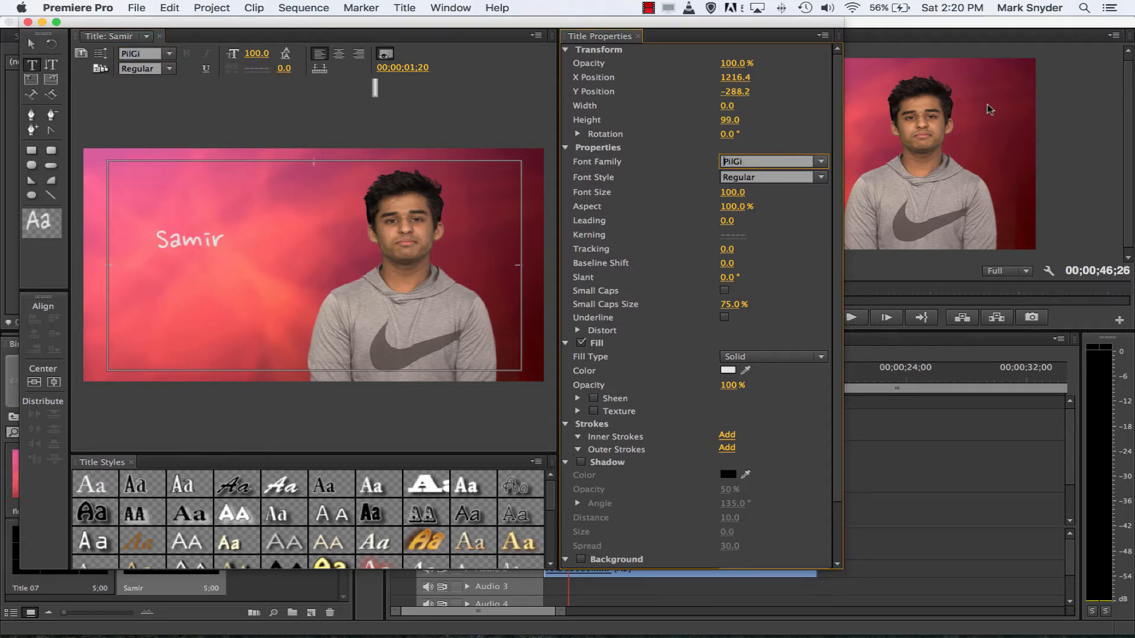
pyautogui.press('Up')
pyautogui.press('Up')
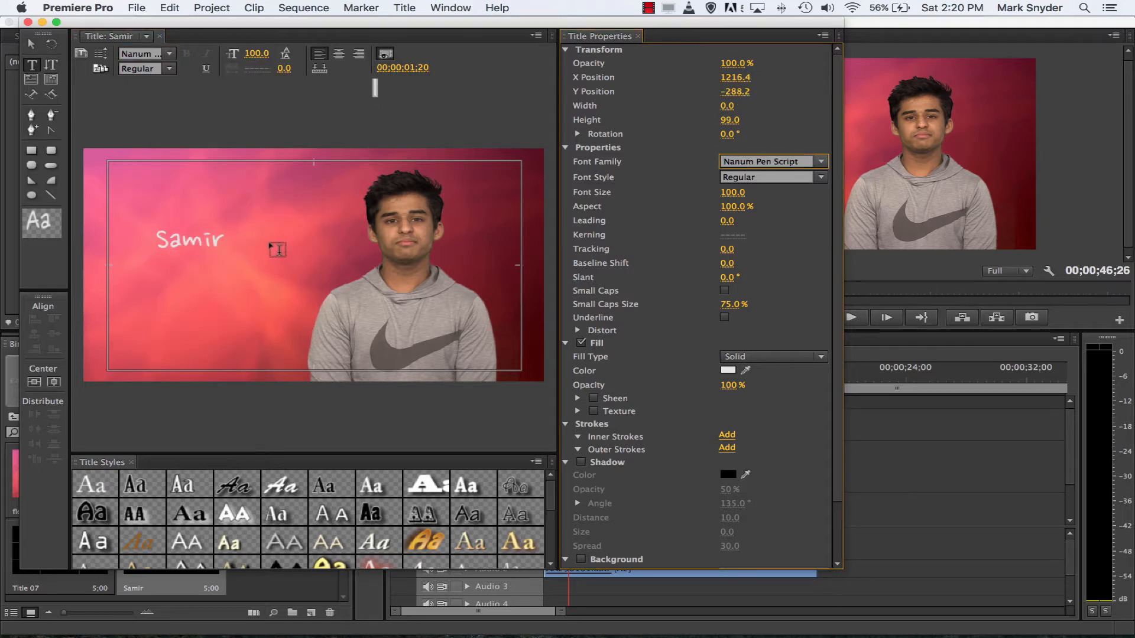
# Change the name text's font family to Arial Unicode MS
pyautogui.click(202, 234)
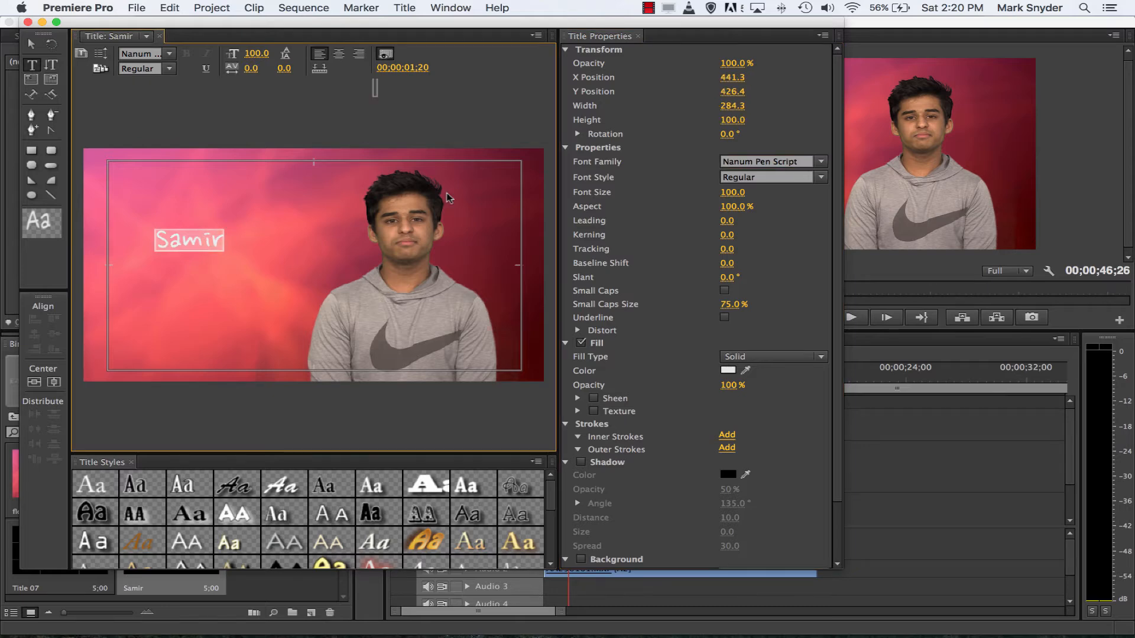
pyautogui.click(761, 161)
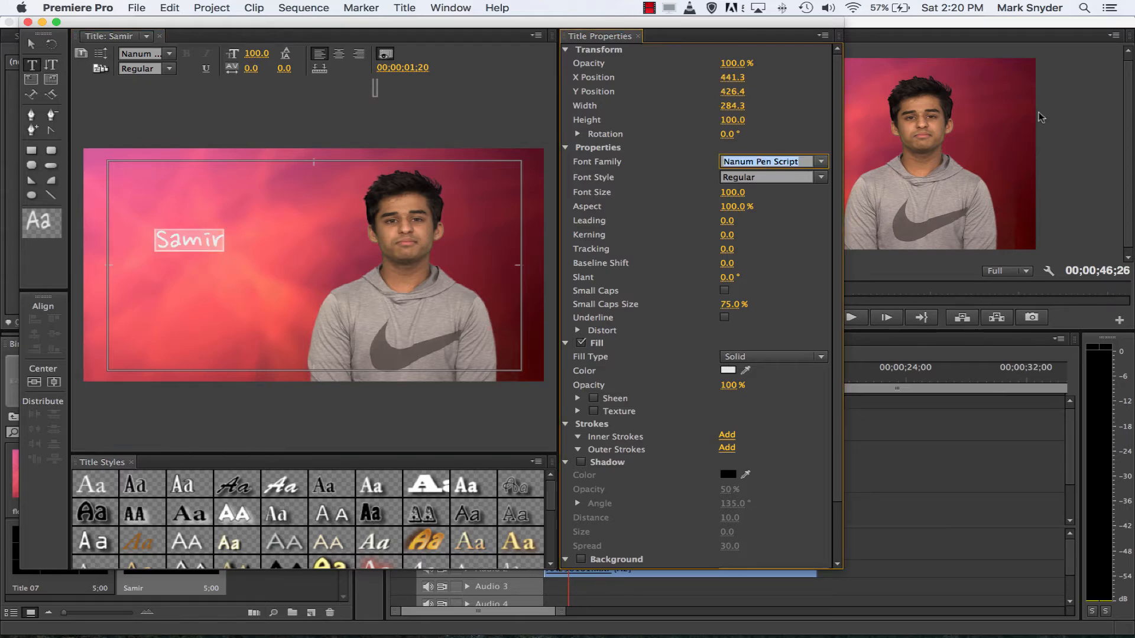
pyautogui.press('Up')
pyautogui.press('Up')
pyautogui.press('Up')
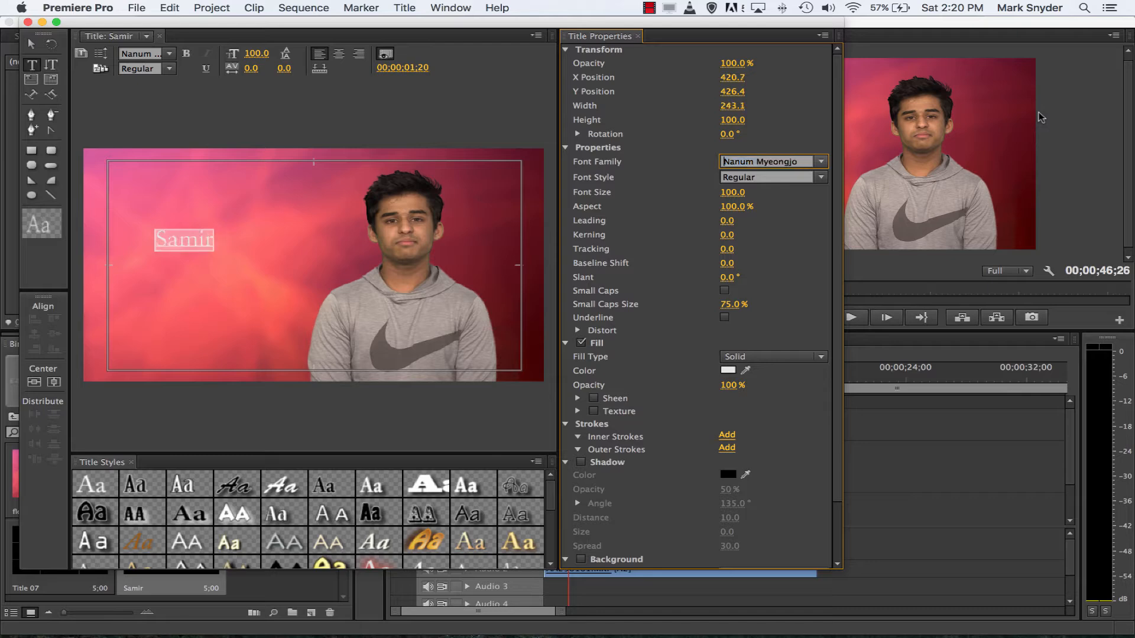
pyautogui.press('Up')
pyautogui.press('Up')
pyautogui.press('Up')
pyautogui.press('Up')
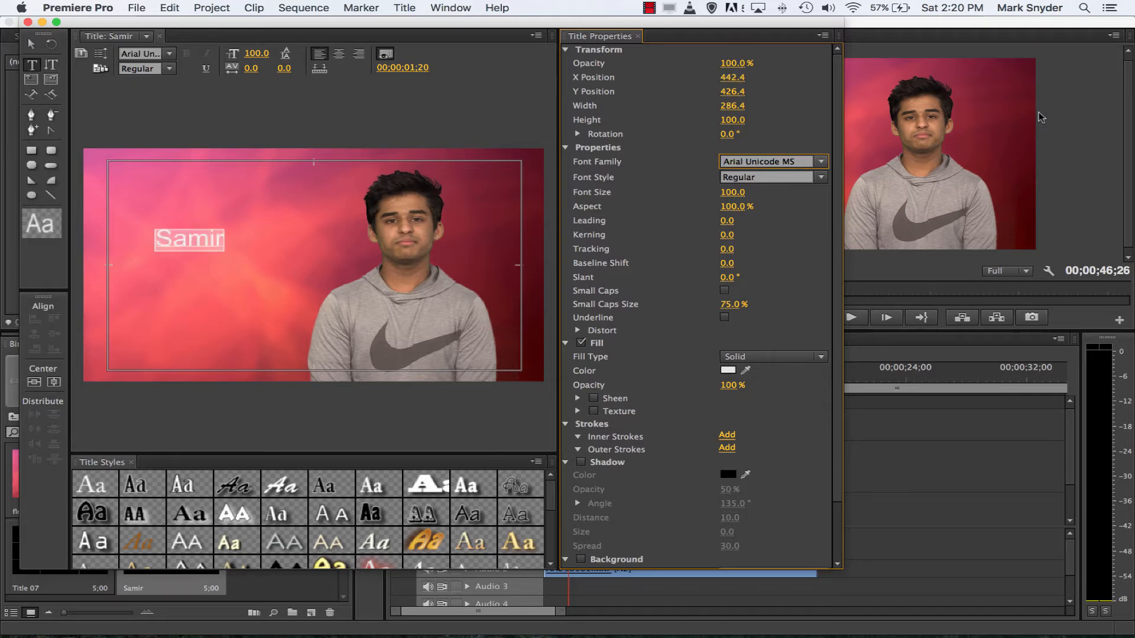
pyautogui.press('Up')
pyautogui.press('Down')
# Set the name text's font size to 187 and move it down to about X 488, Y 785
pyautogui.moveTo(733, 193); pyautogui.dragTo(784, 192)
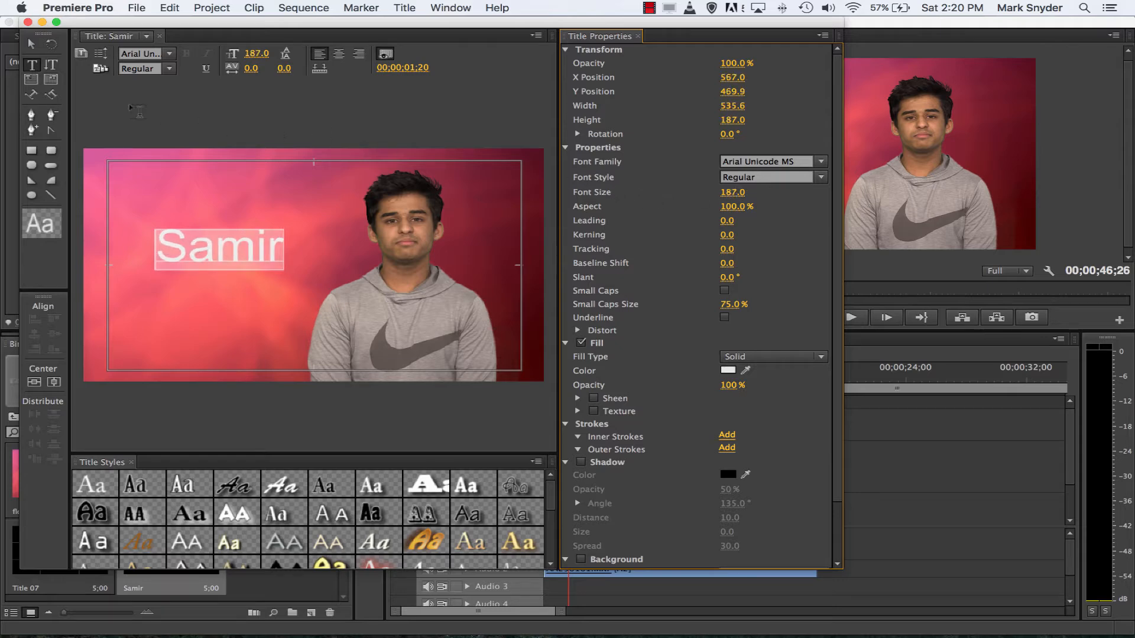
pyautogui.click(32, 44)
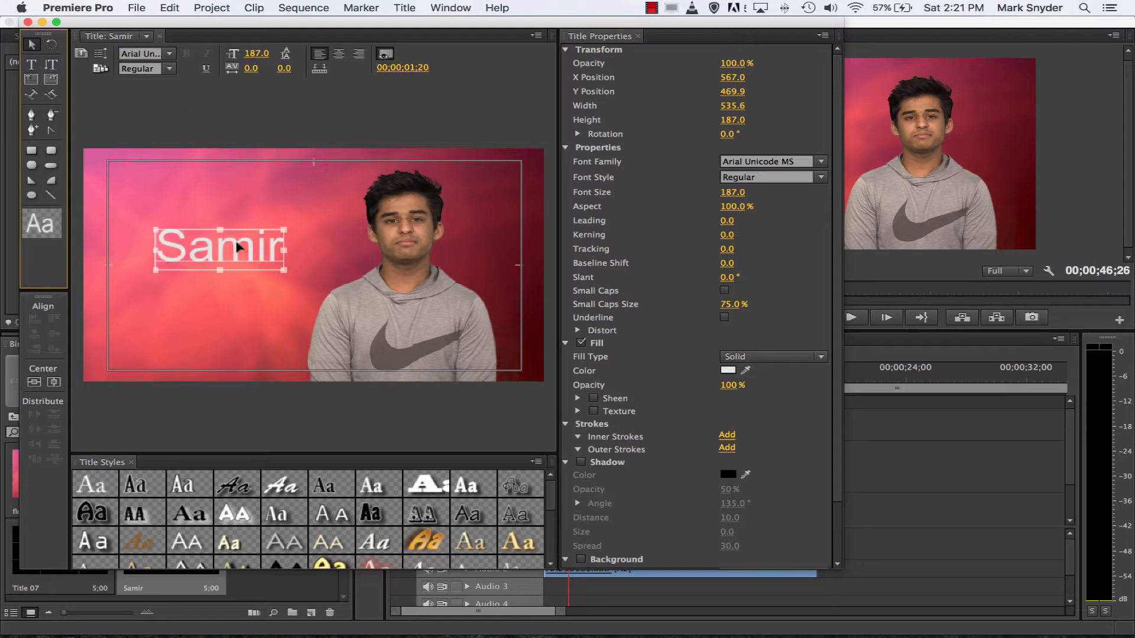
pyautogui.moveTo(238, 247); pyautogui.dragTo(218, 315)
pyautogui.click(28, 71)
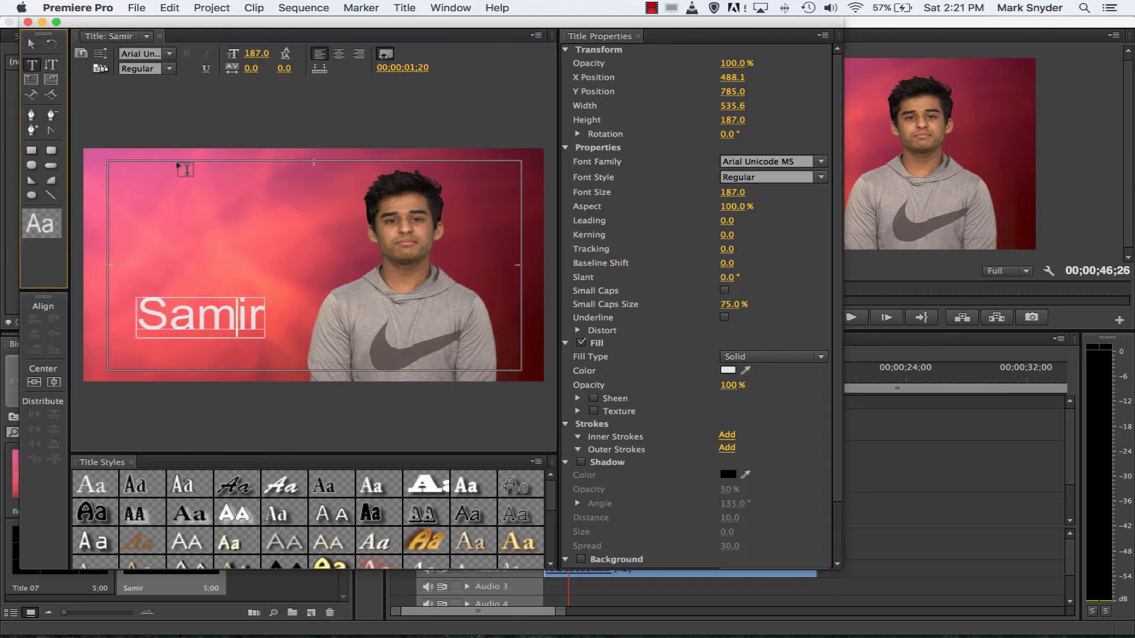
pyautogui.moveTo(149, 183); pyautogui.dragTo(286, 237)
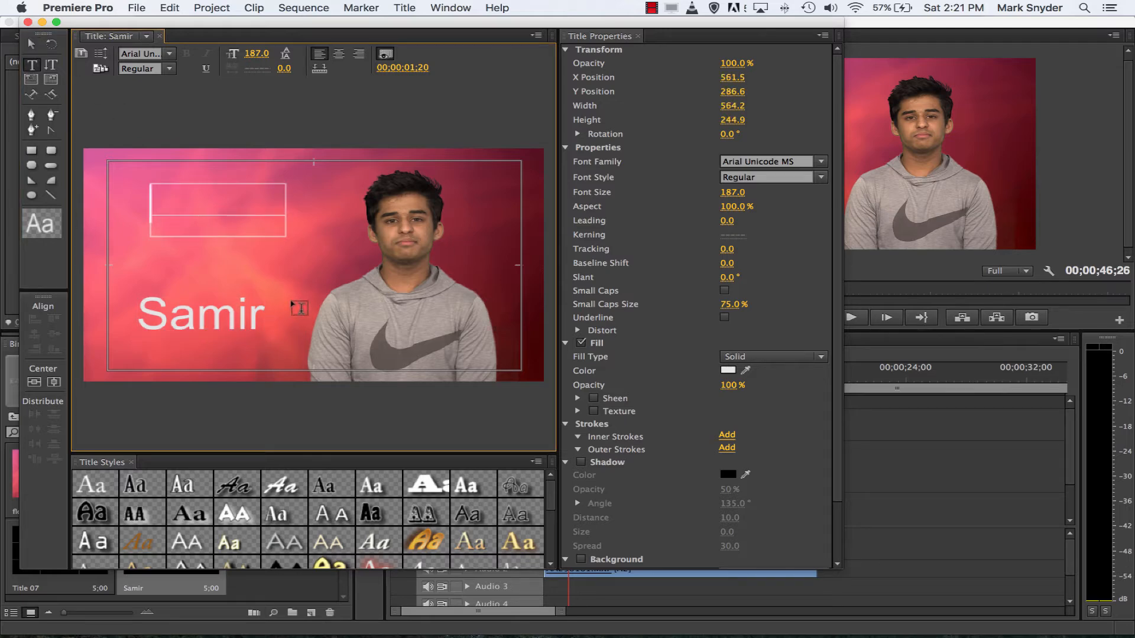
pyautogui.press('Escape')
pyautogui.press('Delete')
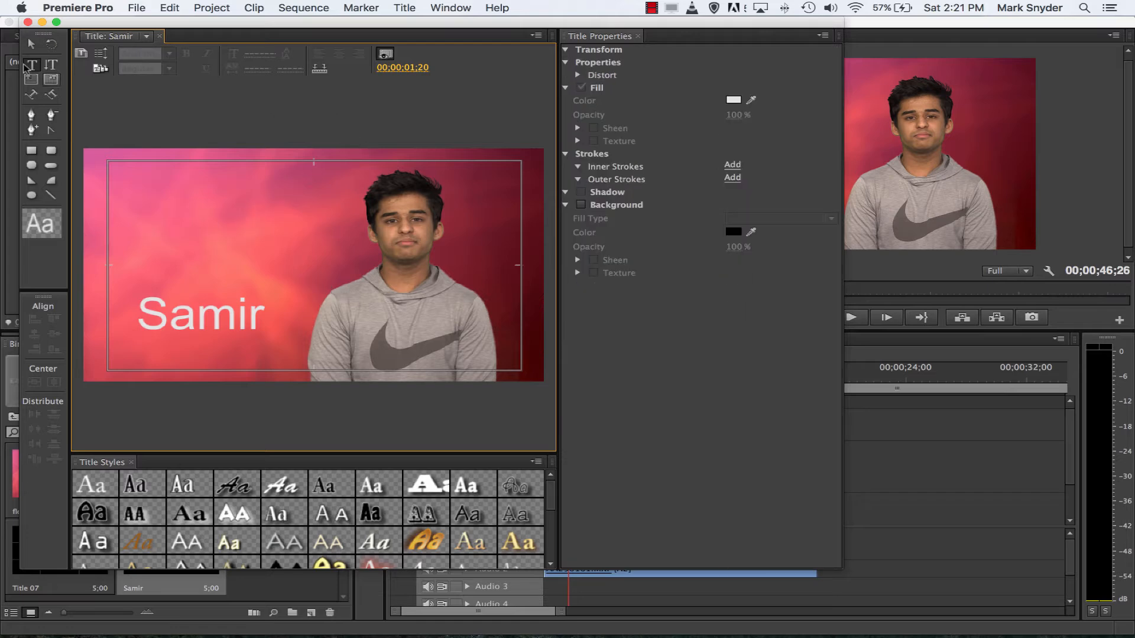
pyautogui.click(31, 44)
pyautogui.click(206, 314)
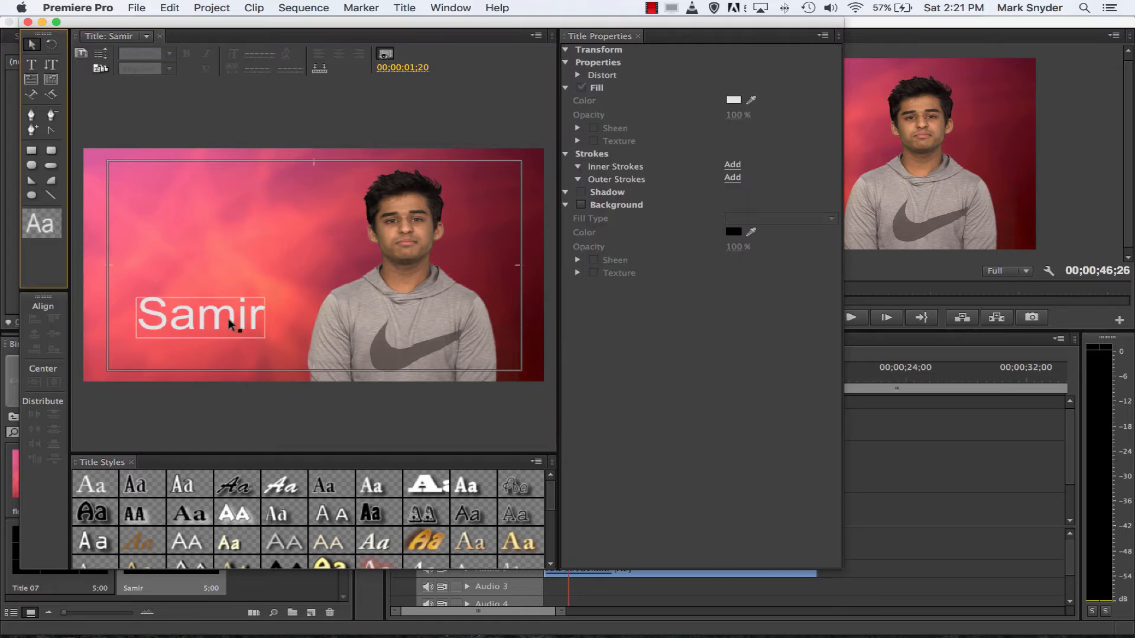
pyautogui.click(308, 240)
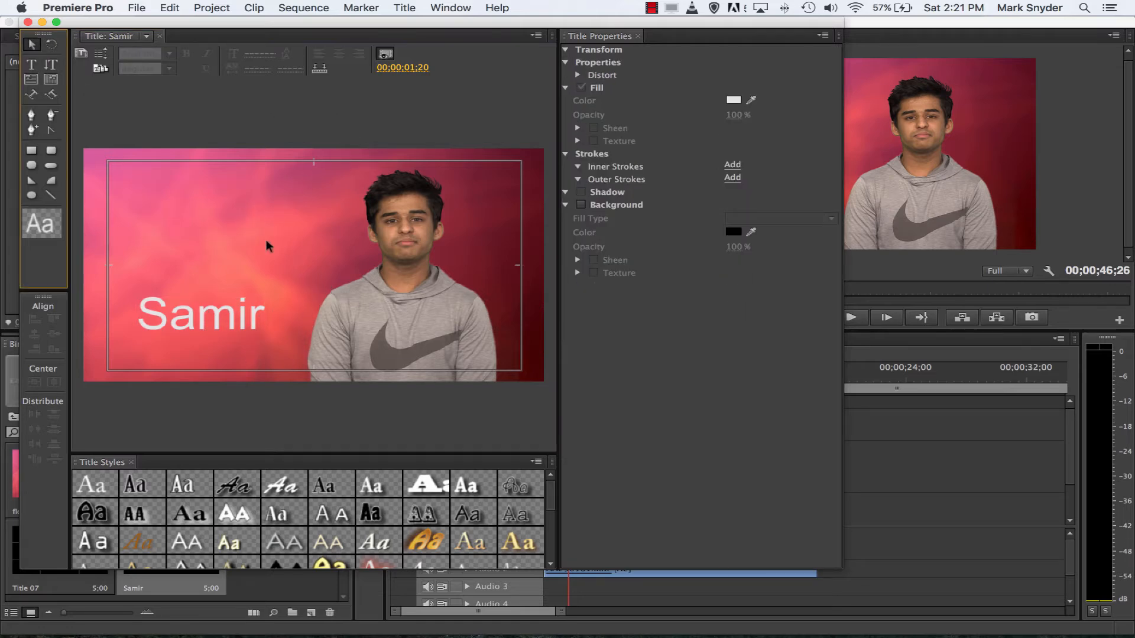
# Draw a rectangle about 833 by 198 over the name text, starting just outside the frame's left edge
pyautogui.click(266, 302)
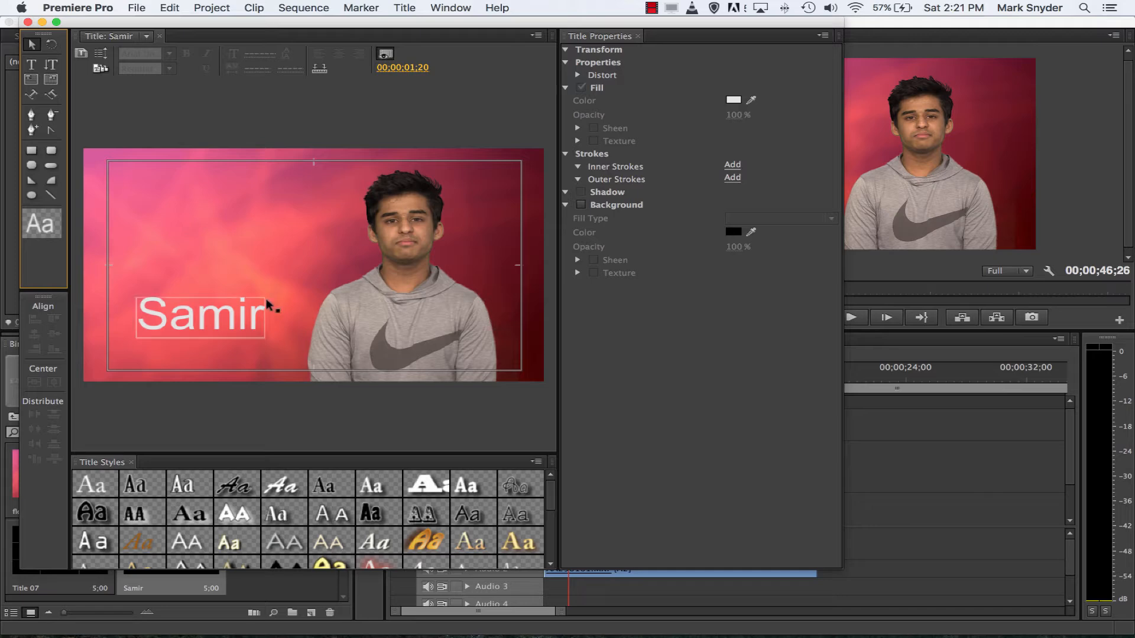
pyautogui.click(260, 339)
pyautogui.click(33, 151)
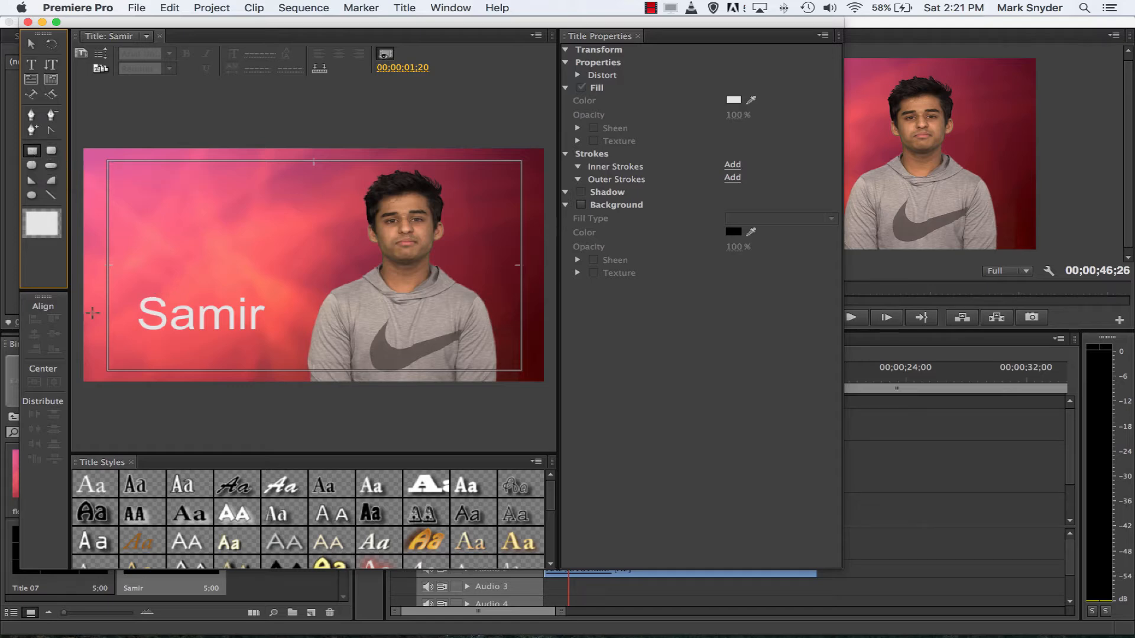
pyautogui.moveTo(76, 302); pyautogui.dragTo(278, 343)
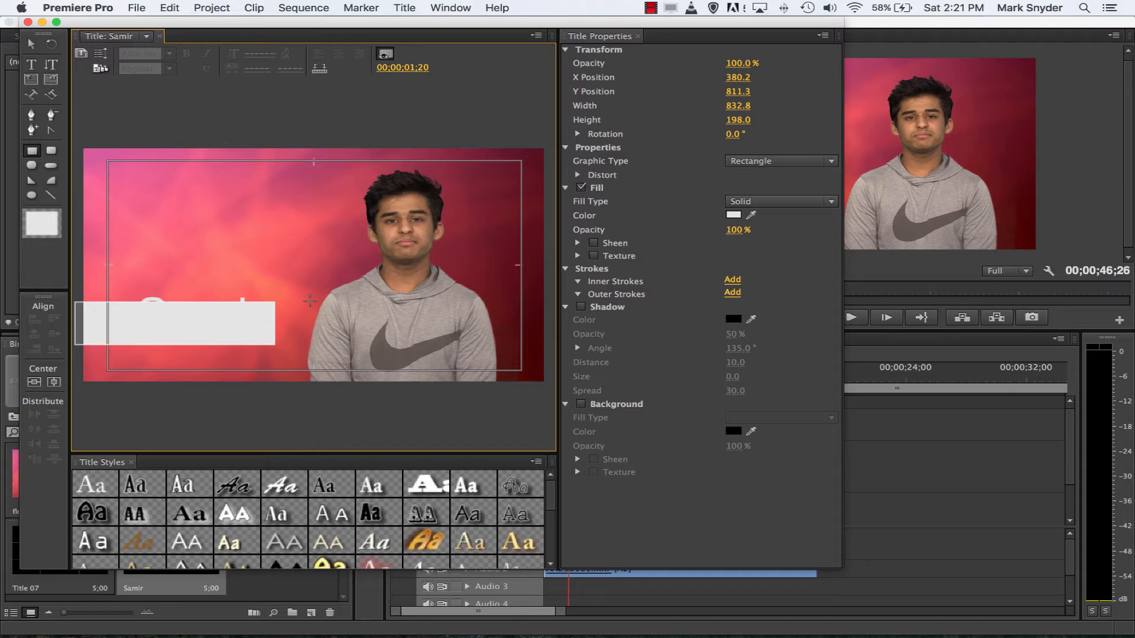
# Arrange the new rectangle behind the name text with Send to Back
pyautogui.click(240, 322)
pyautogui.click(32, 44)
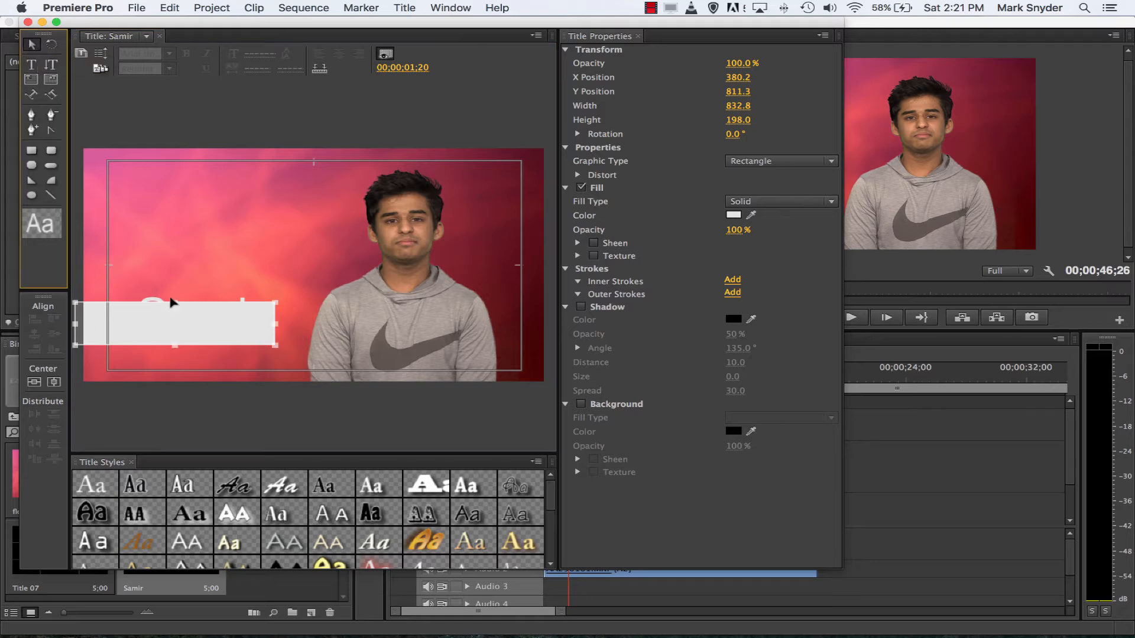
pyautogui.click(265, 342)
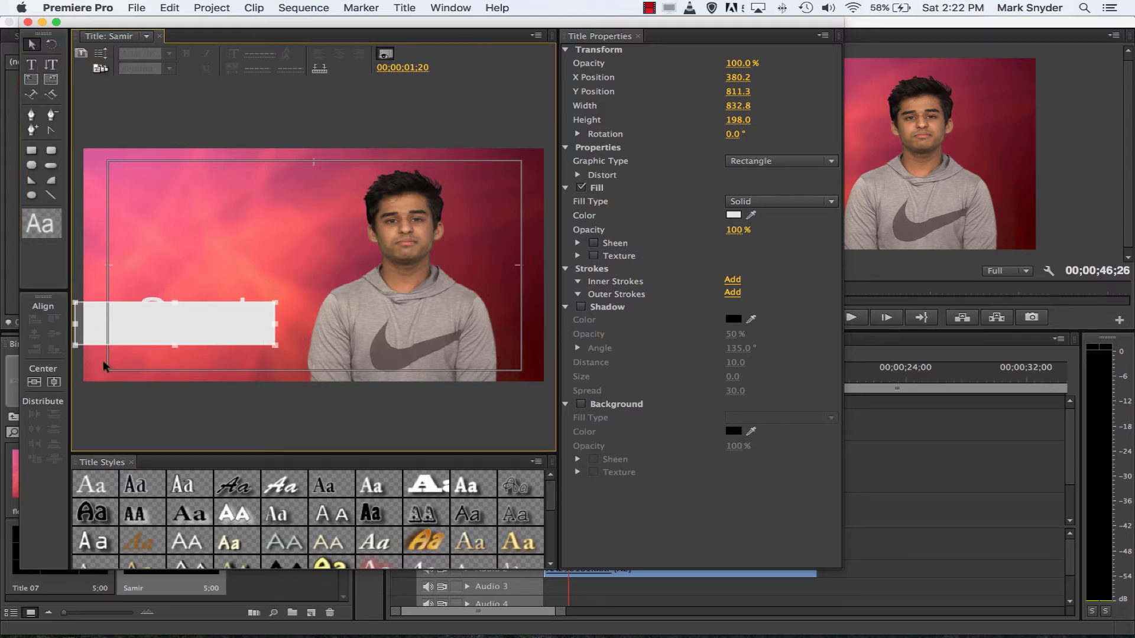
pyautogui.rightClick(213, 328)
pyautogui.moveTo(285, 512)
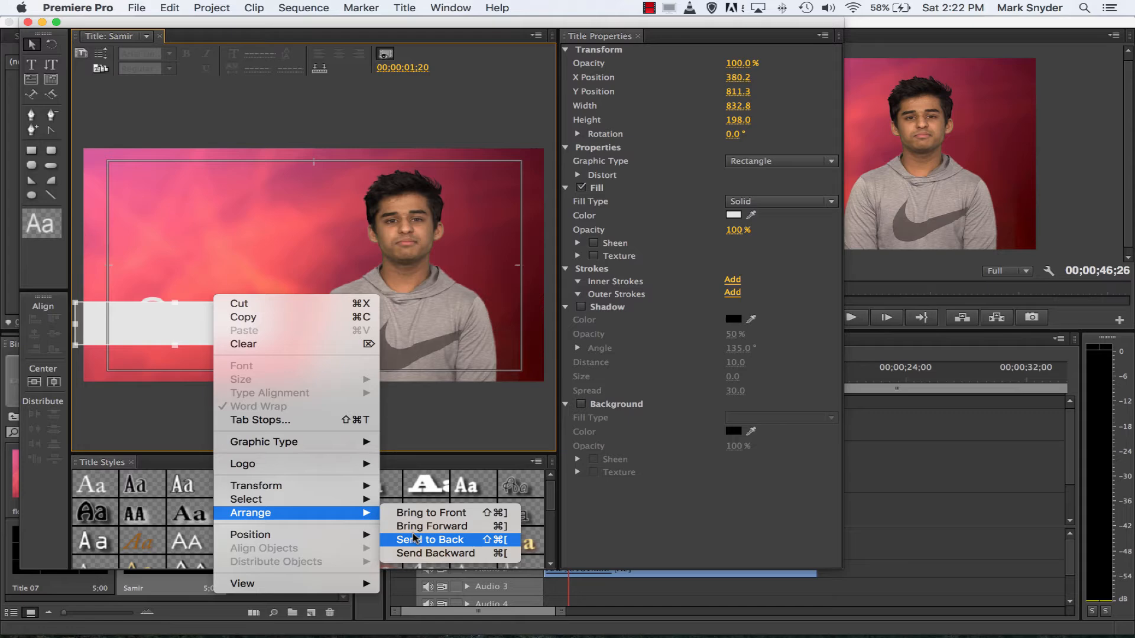
pyautogui.click(414, 539)
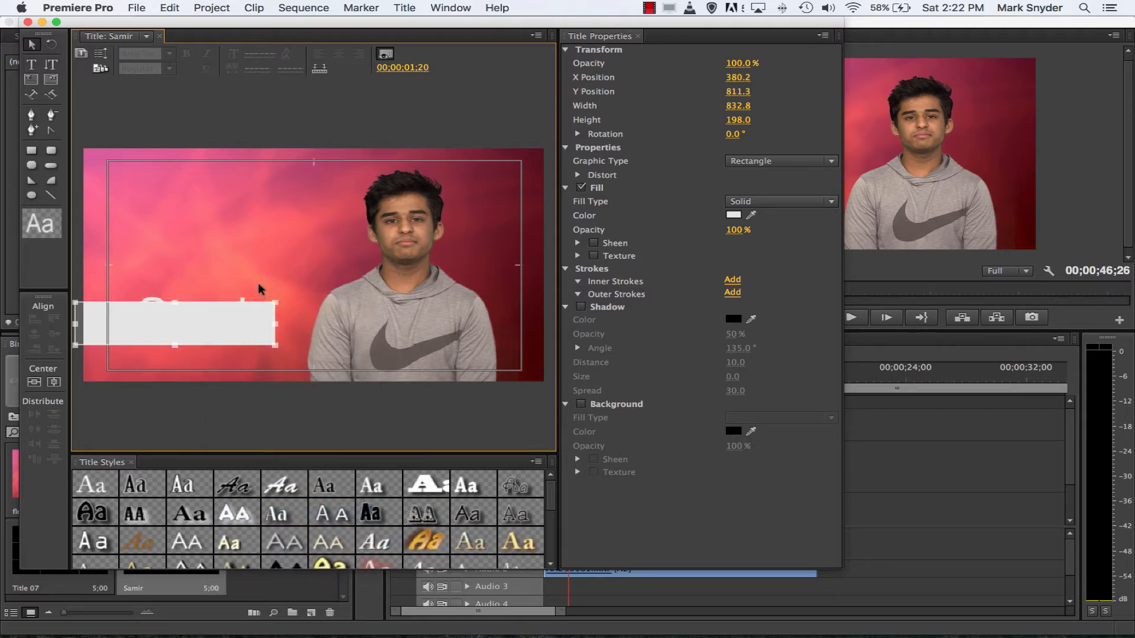
# Move the name text up off the rectangle and sample a dark red from the background as its fill colour
pyautogui.click(158, 316)
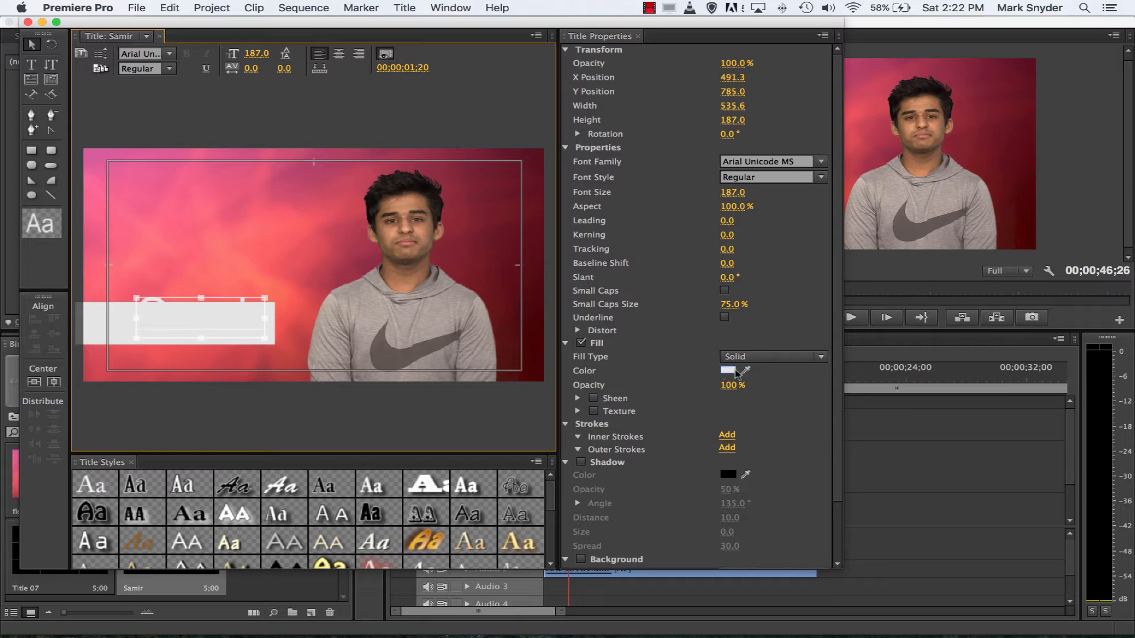
pyautogui.moveTo(206, 322); pyautogui.dragTo(209, 264)
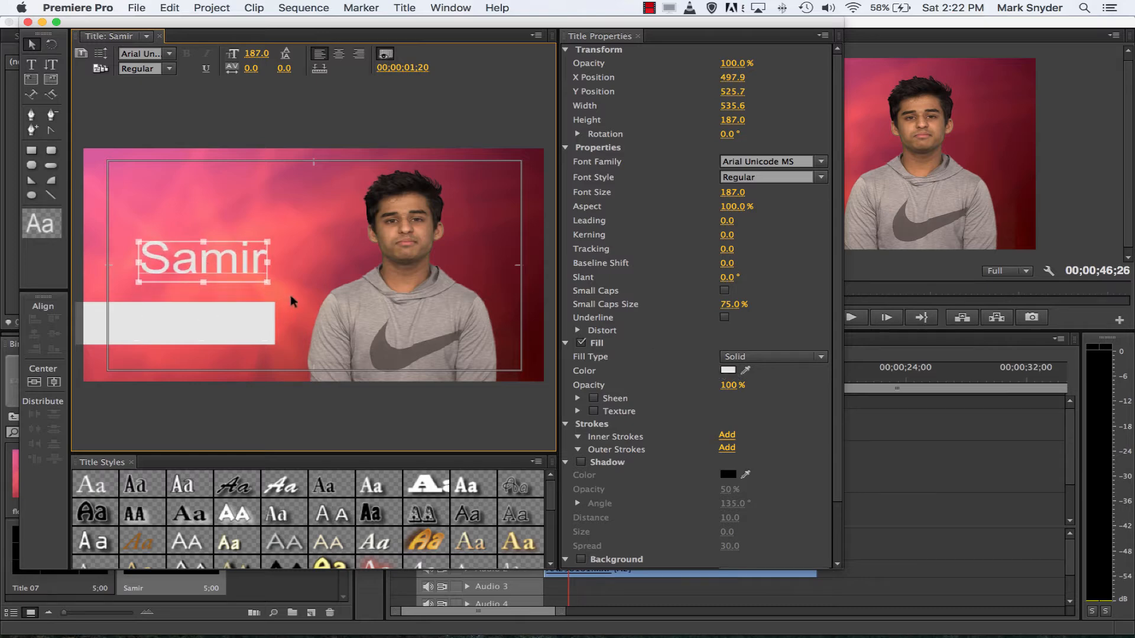
pyautogui.click(725, 374)
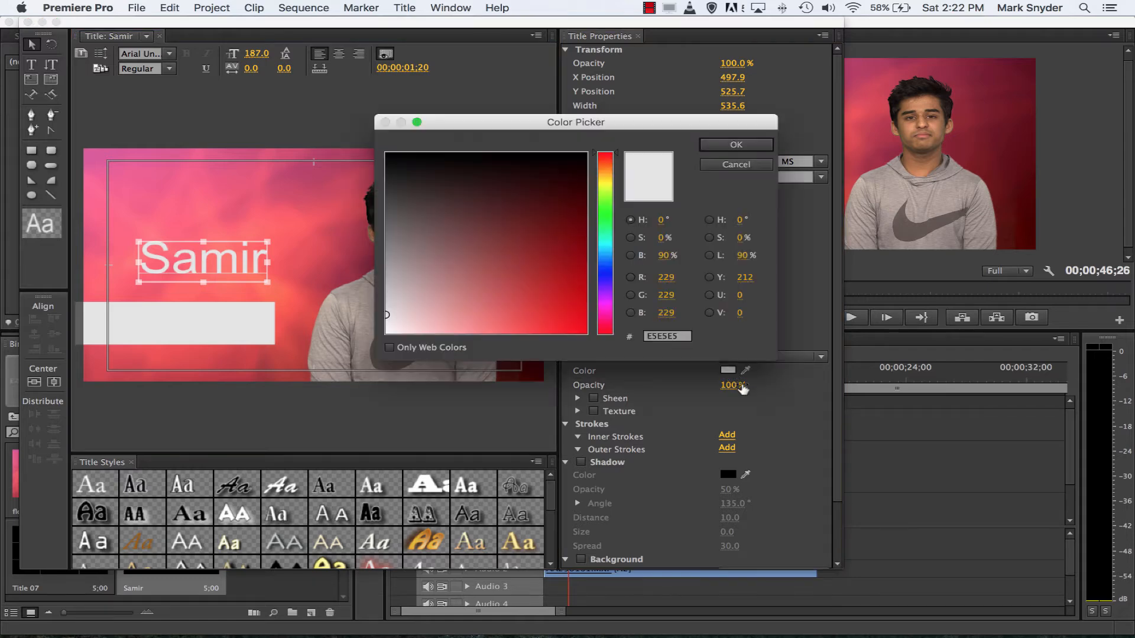
pyautogui.click(731, 163)
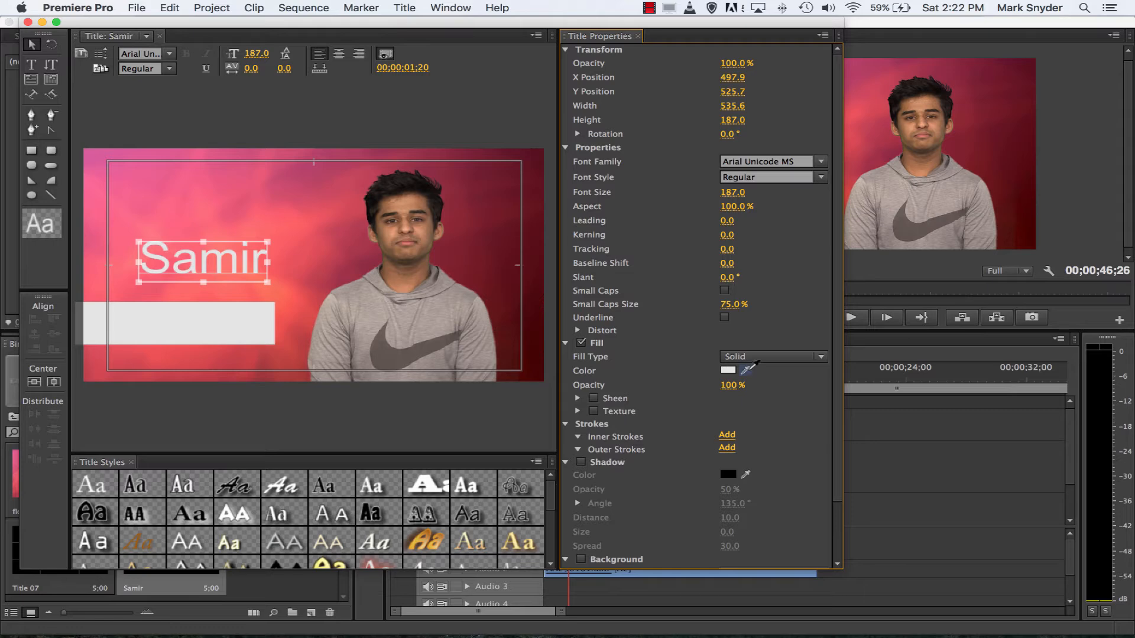
pyautogui.moveTo(747, 371); pyautogui.dragTo(501, 232)
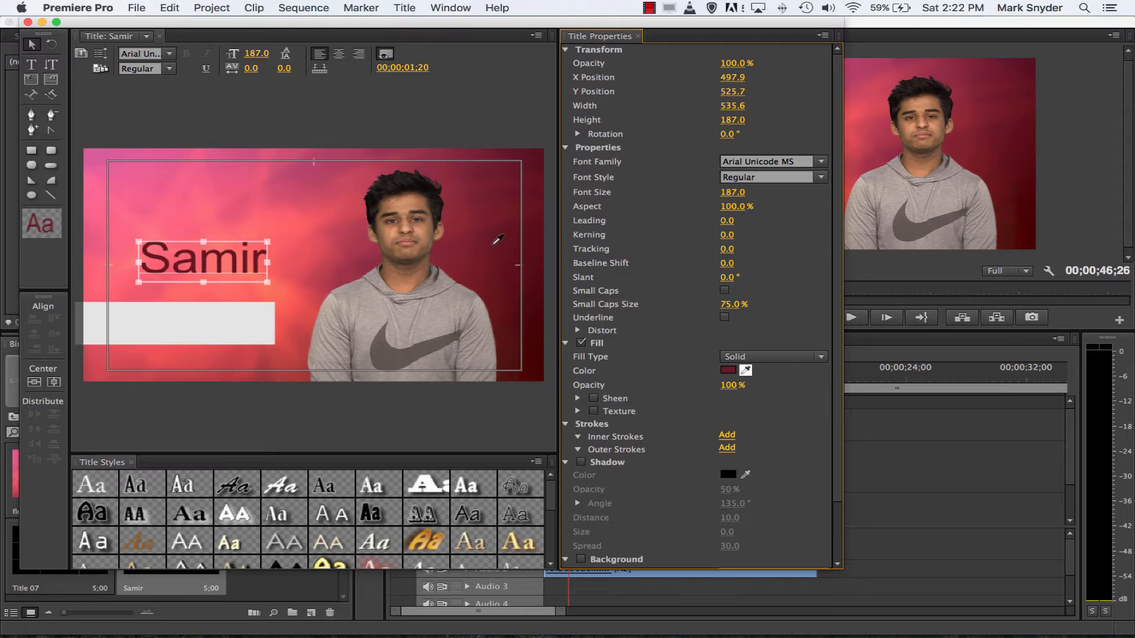
pyautogui.click(493, 243)
pyautogui.moveTo(748, 370); pyautogui.dragTo(186, 204)
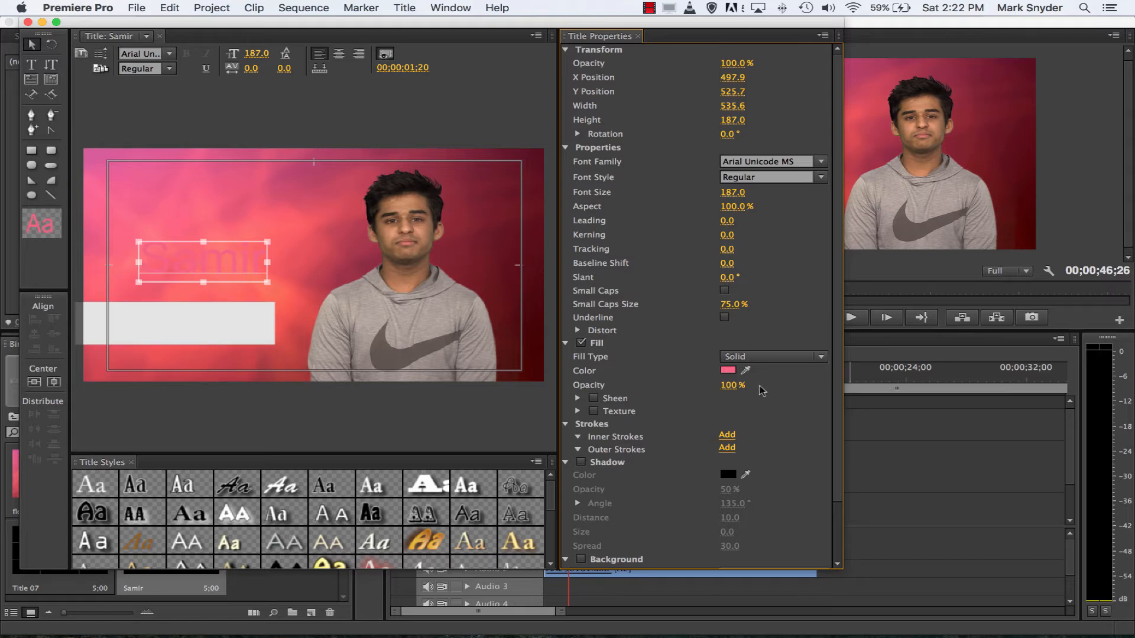
pyautogui.moveTo(748, 371); pyautogui.dragTo(516, 290)
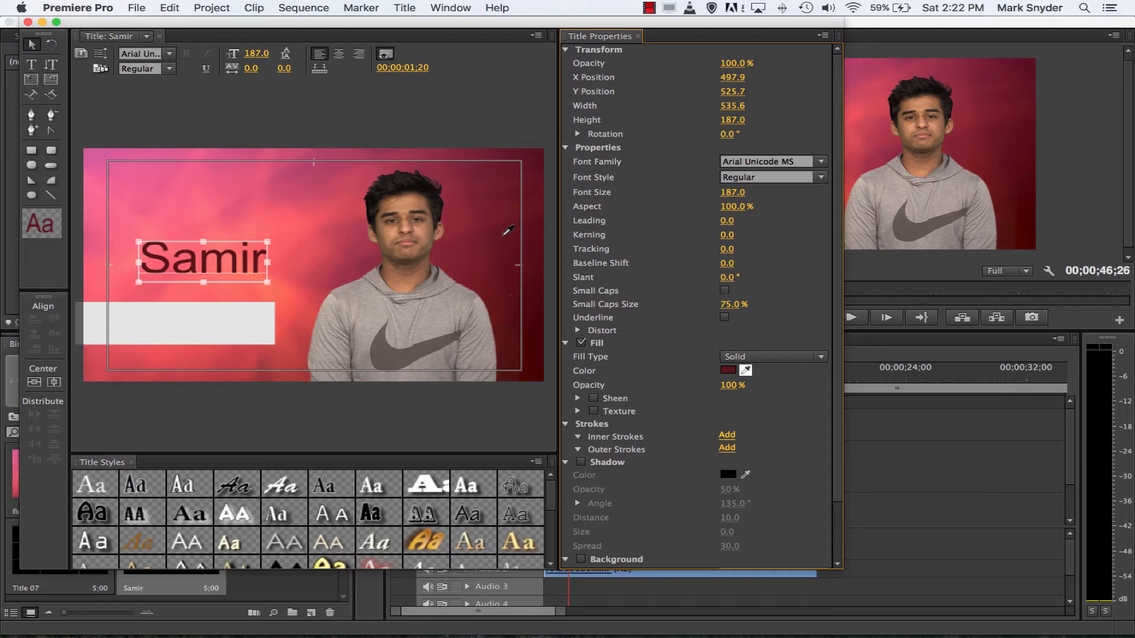
pyautogui.moveTo(526, 223); pyautogui.dragTo(482, 244)
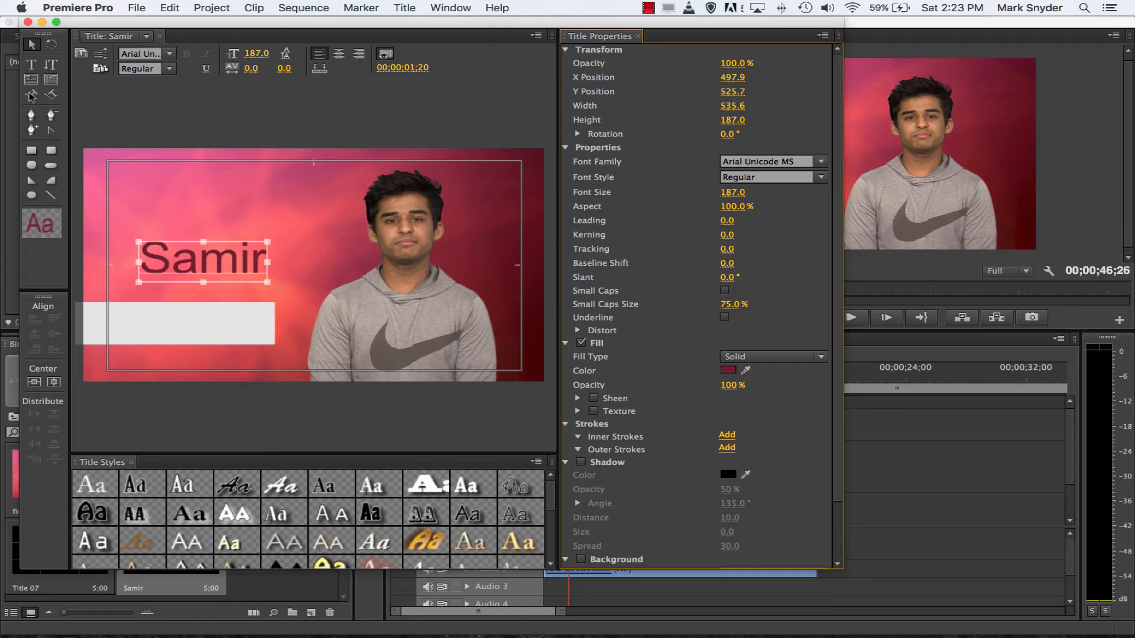
# Move the name text back down onto the white rectangle, to about X 495, Y 818
pyautogui.click(32, 44)
pyautogui.moveTo(242, 272); pyautogui.dragTo(243, 321)
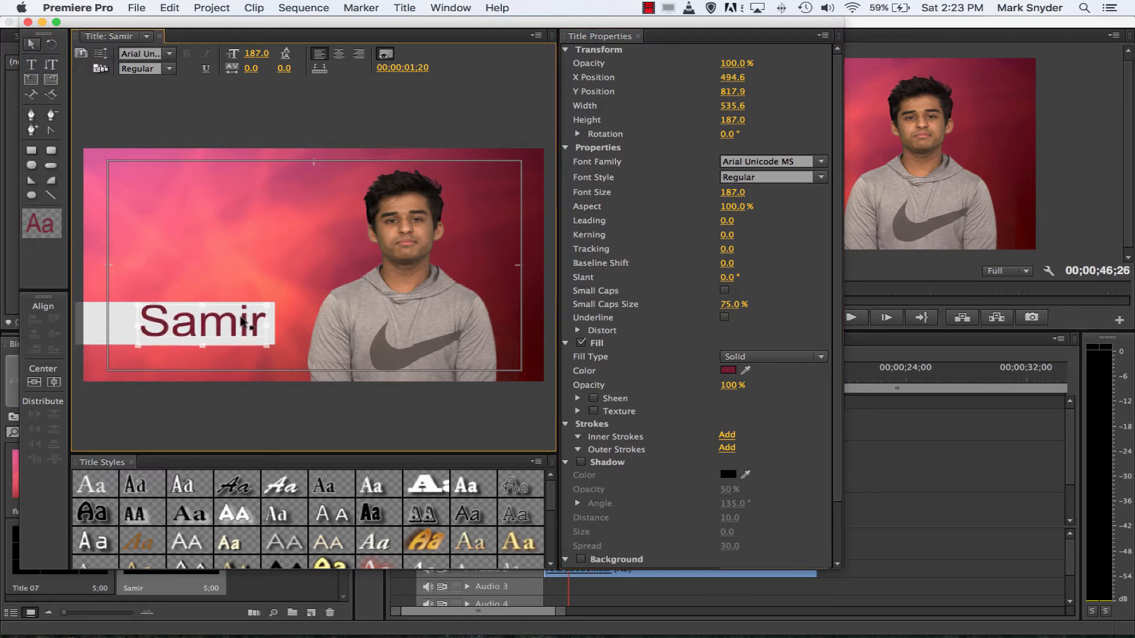
pyautogui.click(285, 239)
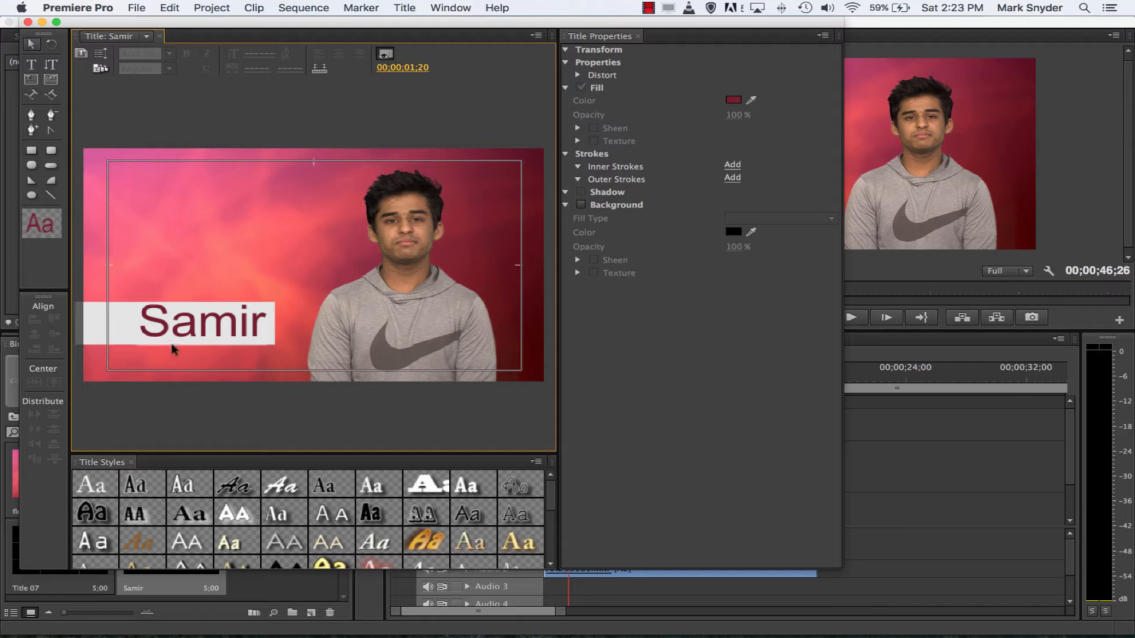
# Nudge the name text down to about Y 831 so it sits vertically centred in the rectangle
pyautogui.click(265, 338)
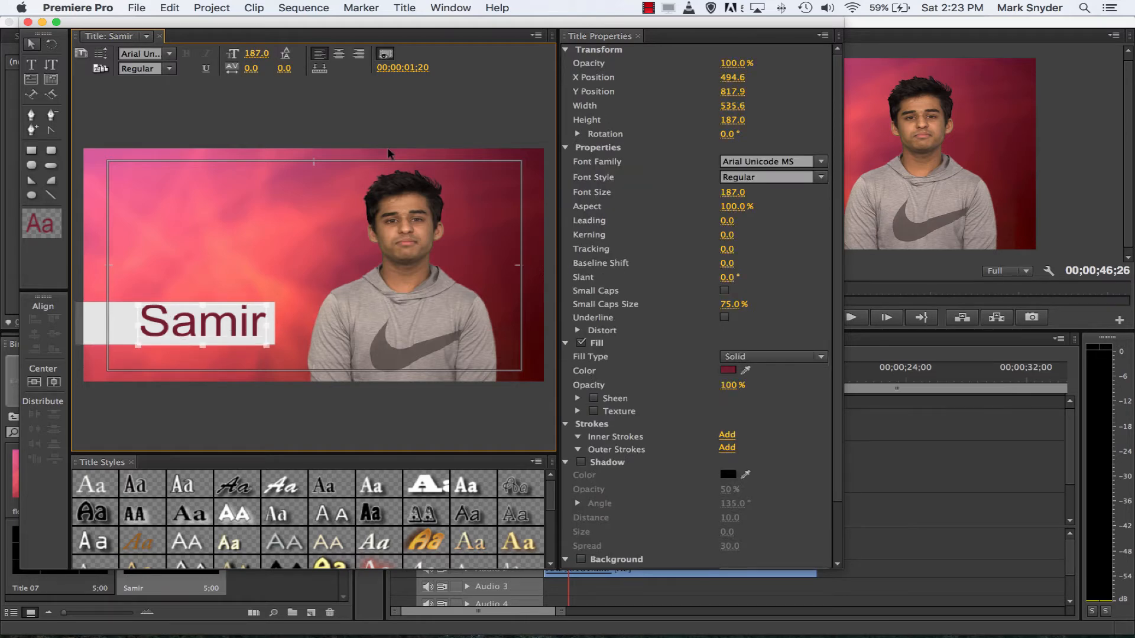
pyautogui.press('Down')
pyautogui.press('Down')
pyautogui.press('Down')
pyautogui.press('Down')
pyautogui.press('Down')
pyautogui.press('Down')
pyautogui.press('Down')
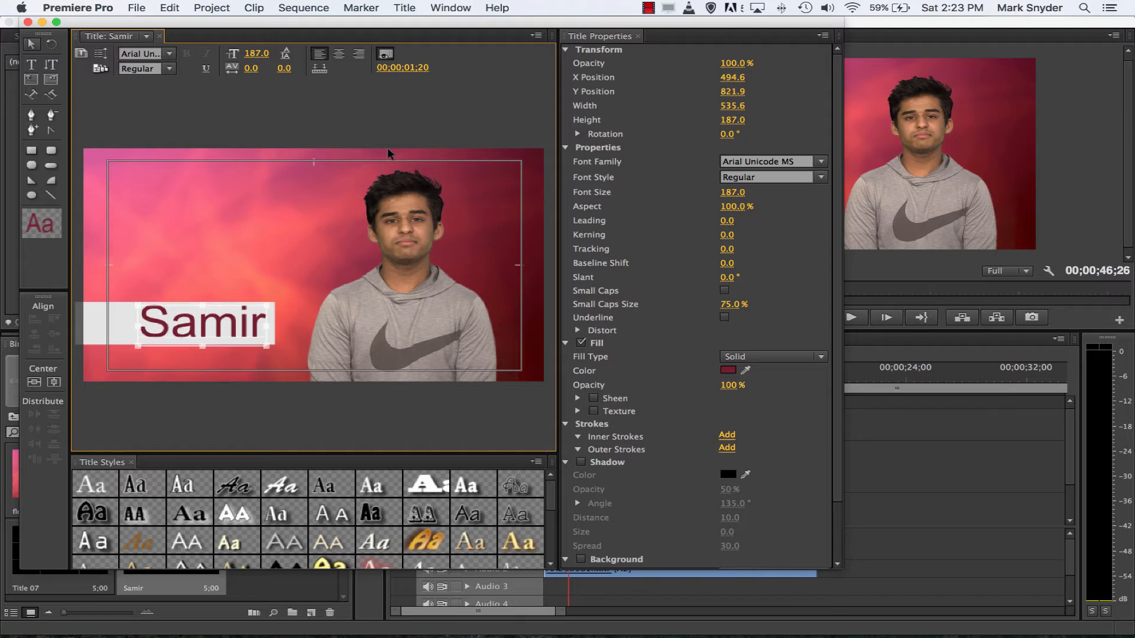
pyautogui.press('Down')
pyautogui.press('Down')
pyautogui.press('Down')
pyautogui.press('Down')
pyautogui.press('Down')
pyautogui.press('Down')
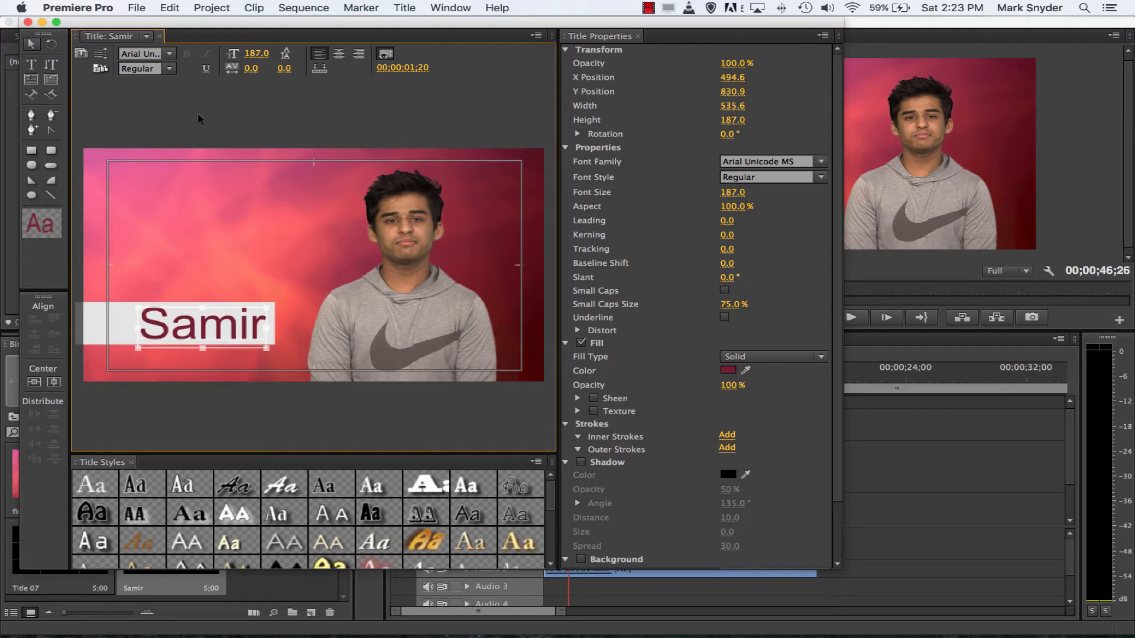
pyautogui.click(344, 391)
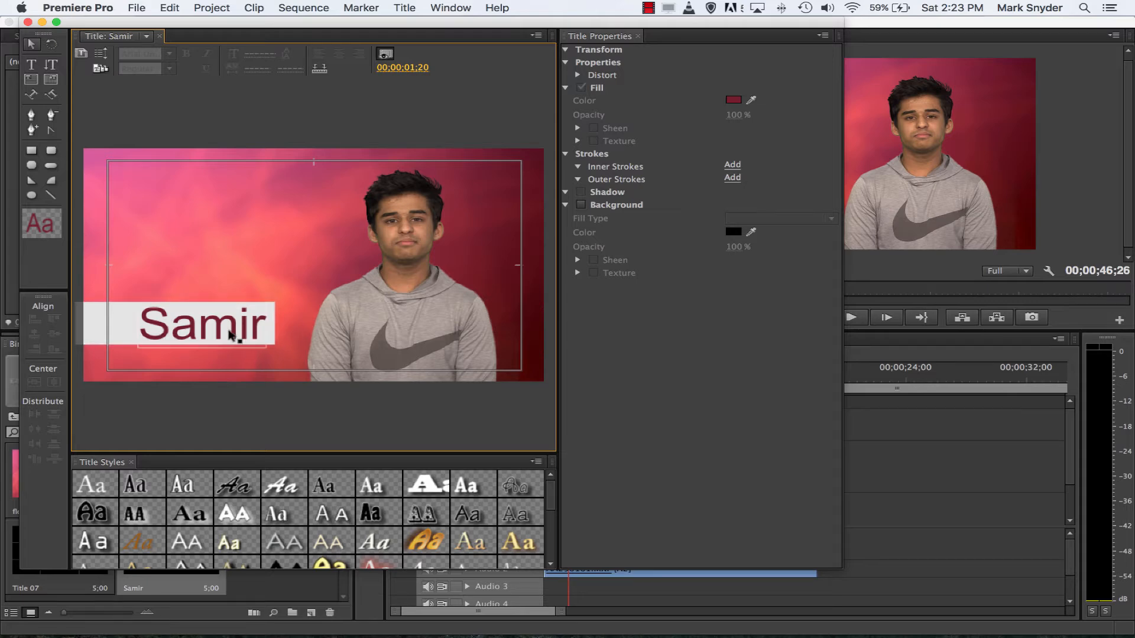
# Lower the rectangle's fill opacity to 77% and sample a pink from the background as its fill colour
pyautogui.click(125, 323)
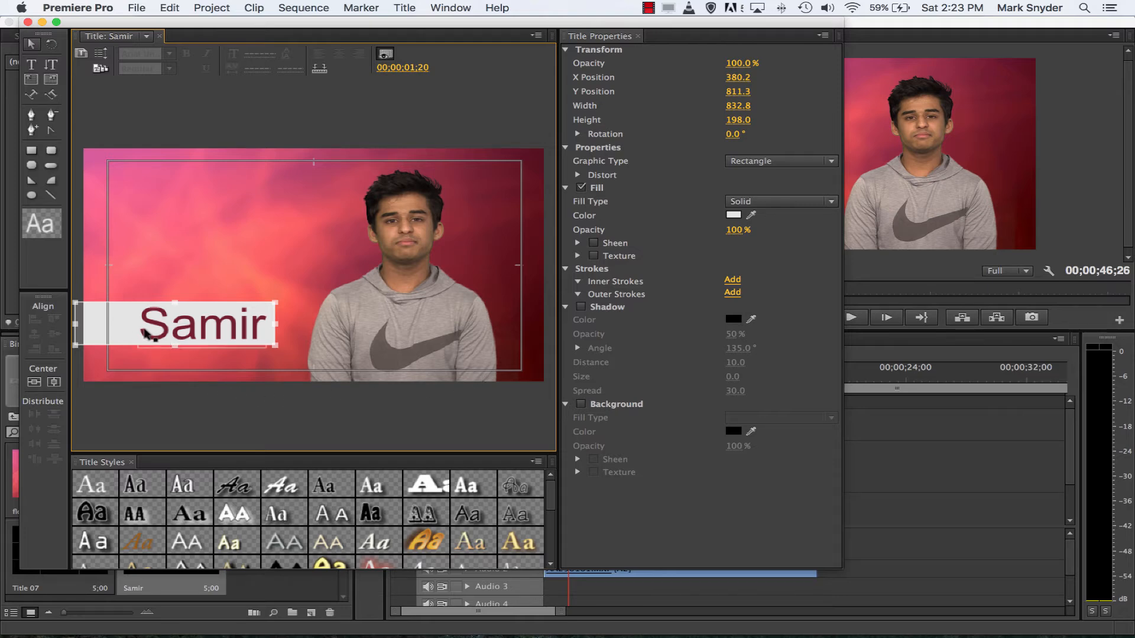
pyautogui.moveTo(737, 230); pyautogui.dragTo(721, 230)
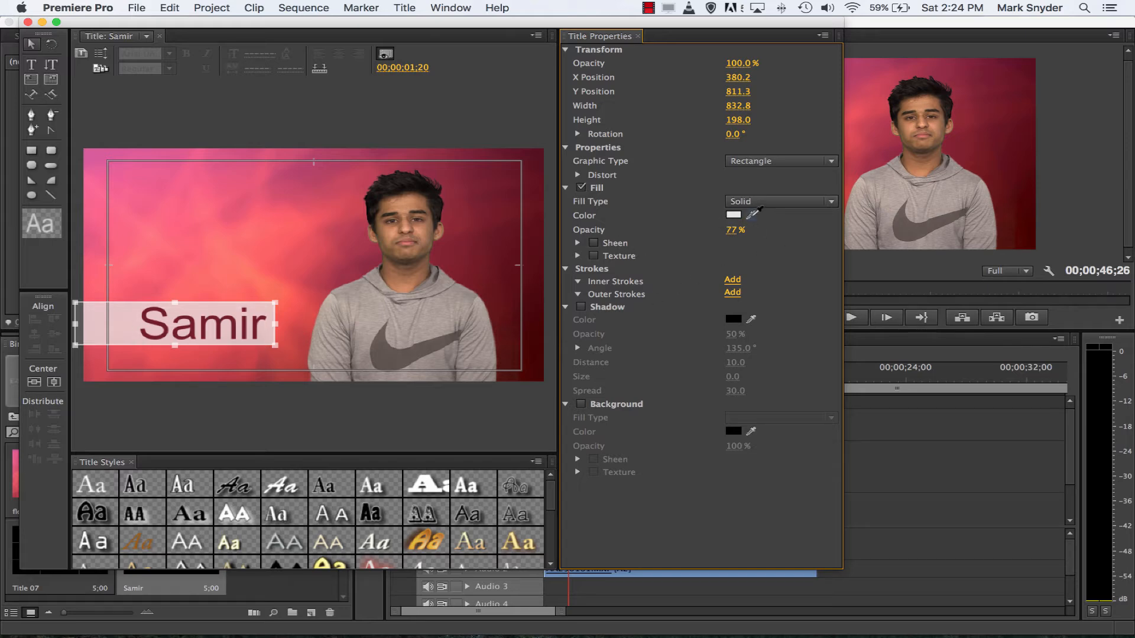
pyautogui.click(751, 213)
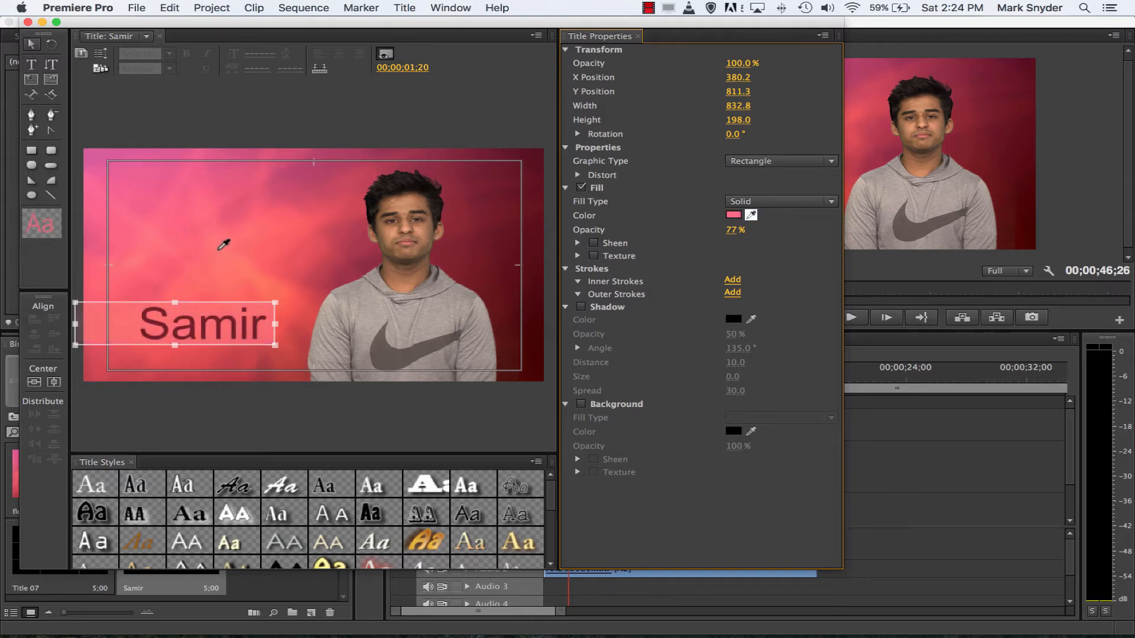
pyautogui.click(393, 113)
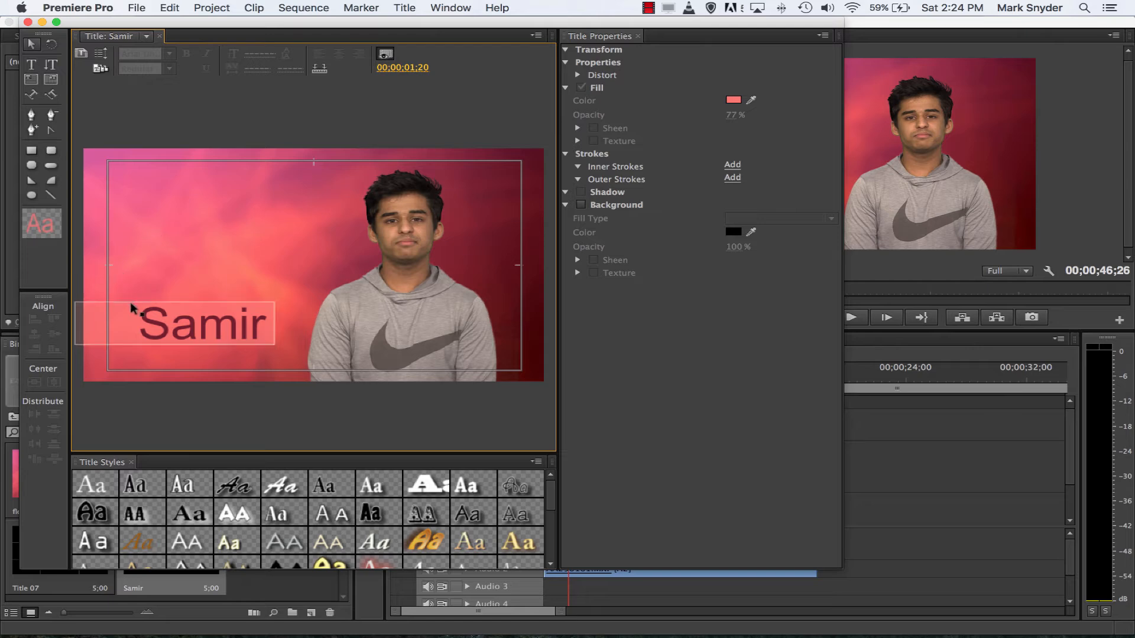
# Raise the rectangle's fill opacity to 83%
pyautogui.click(126, 324)
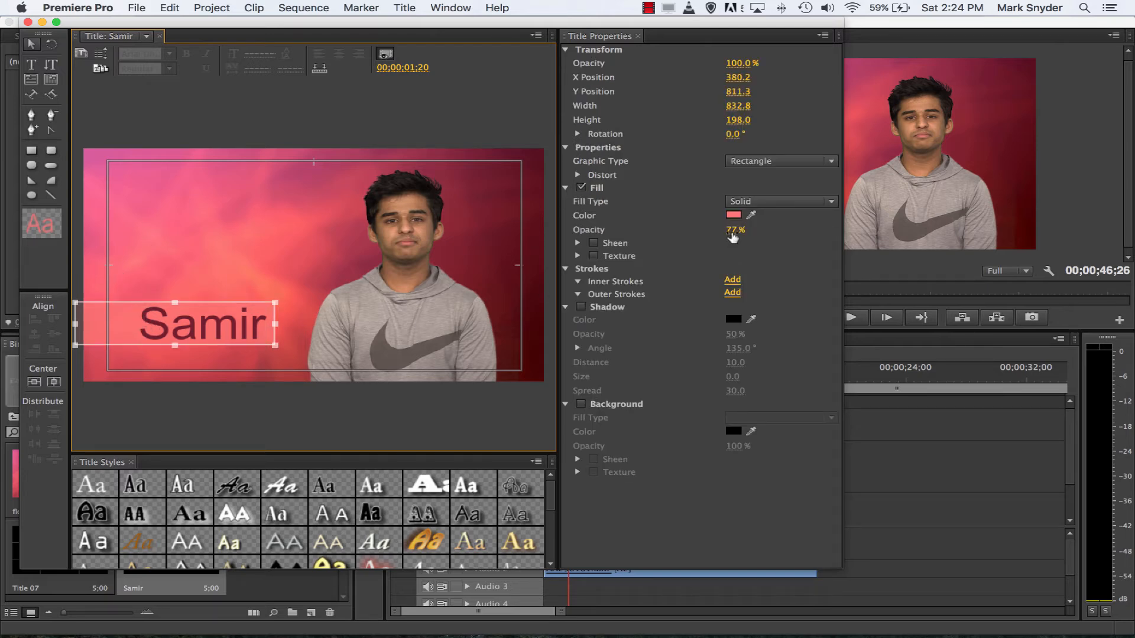
pyautogui.moveTo(733, 236); pyautogui.dragTo(740, 235)
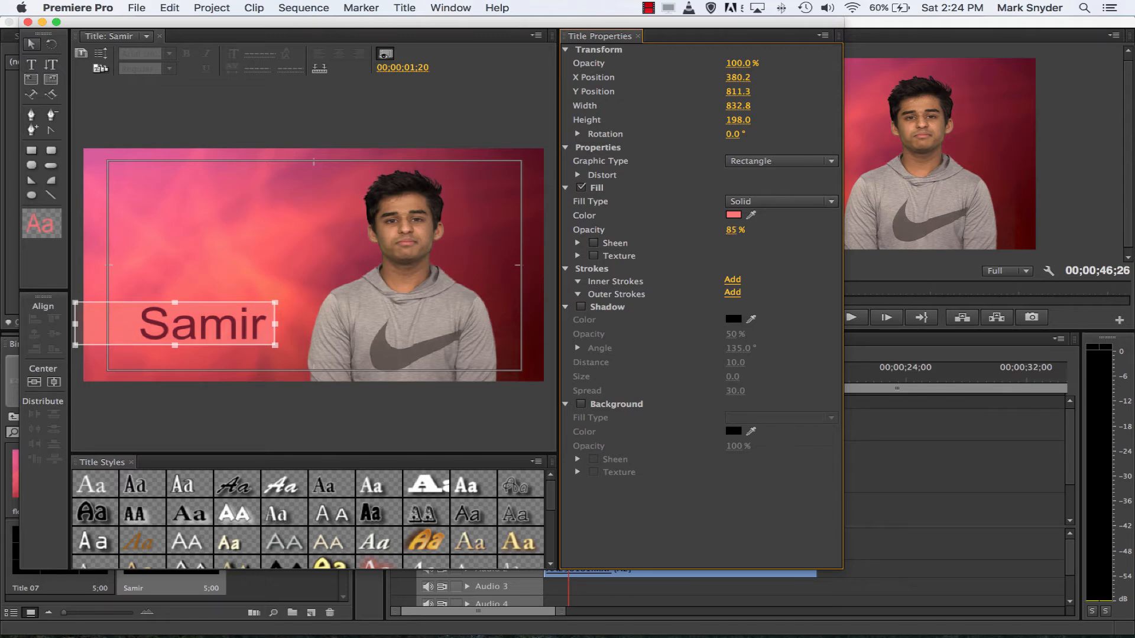
pyautogui.click(431, 127)
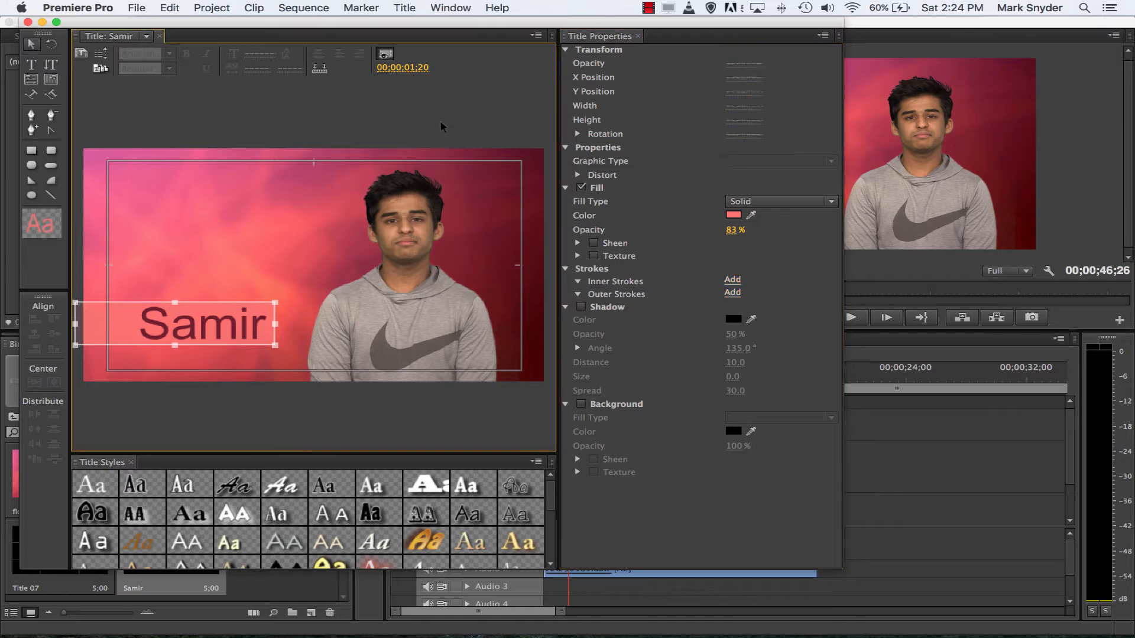
# Lighten the rectangle's fill colour to the pale pink F89592
pyautogui.click(156, 324)
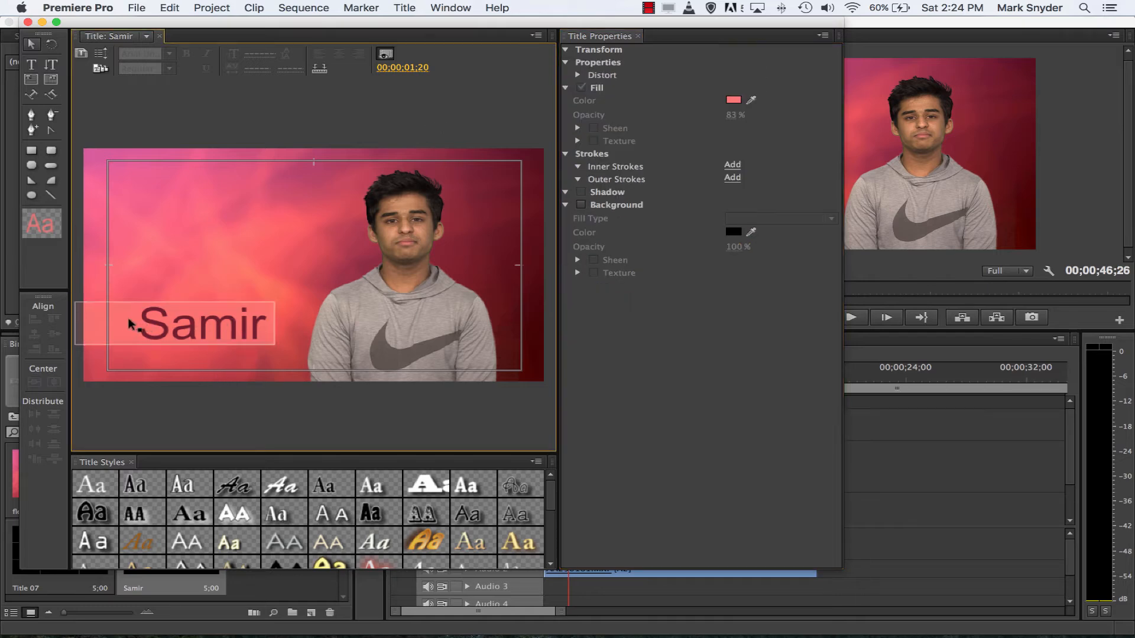
pyautogui.click(731, 109)
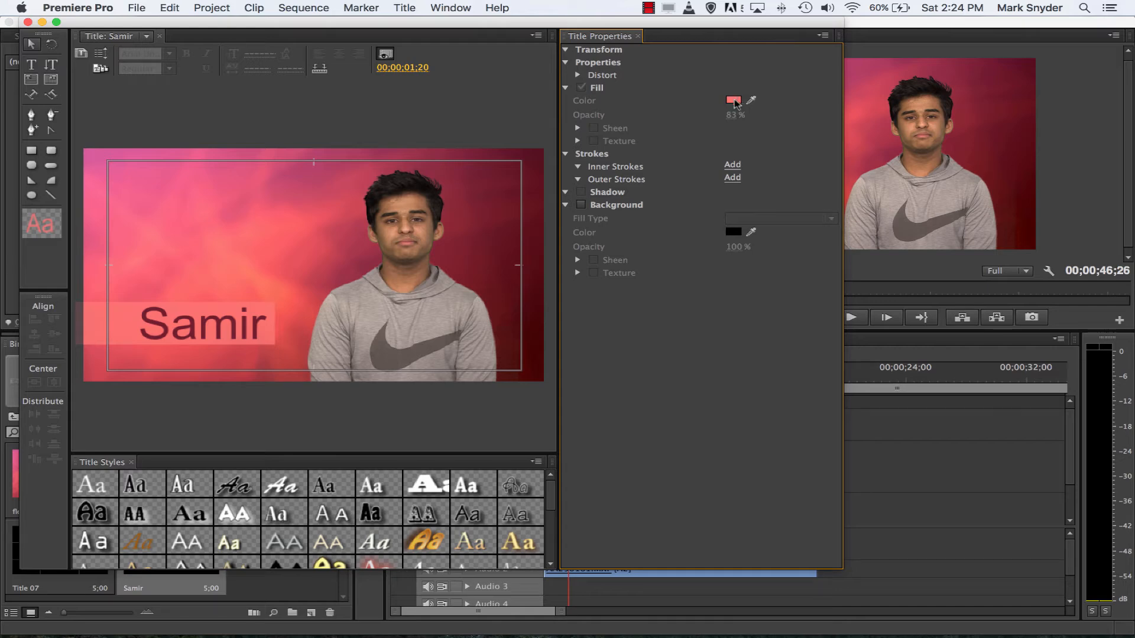
pyautogui.click(97, 324)
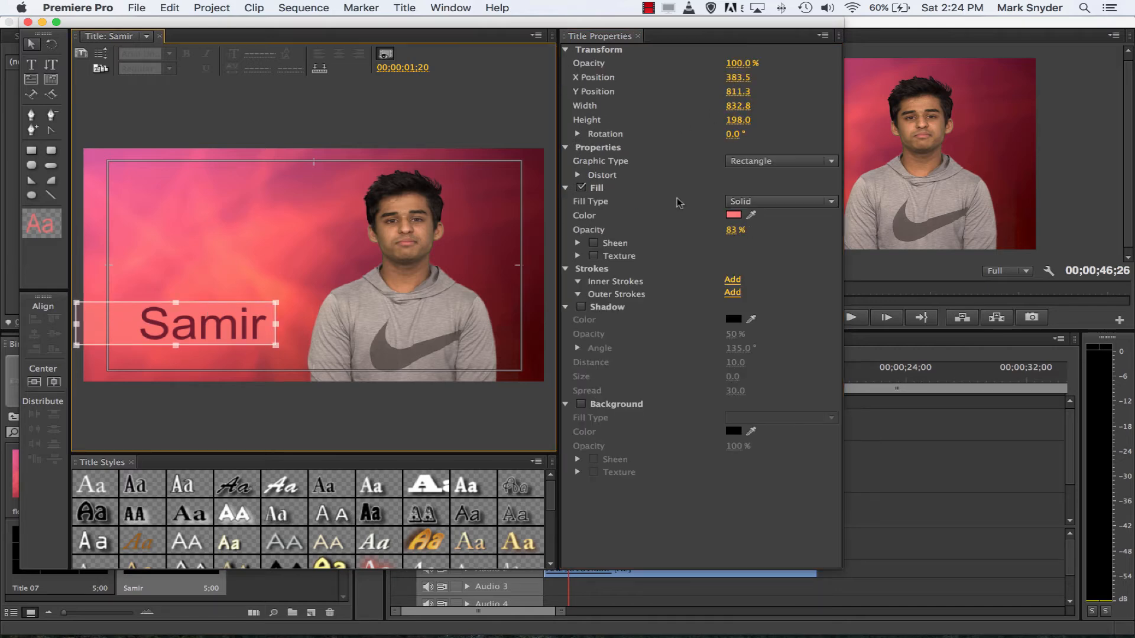
pyautogui.click(733, 215)
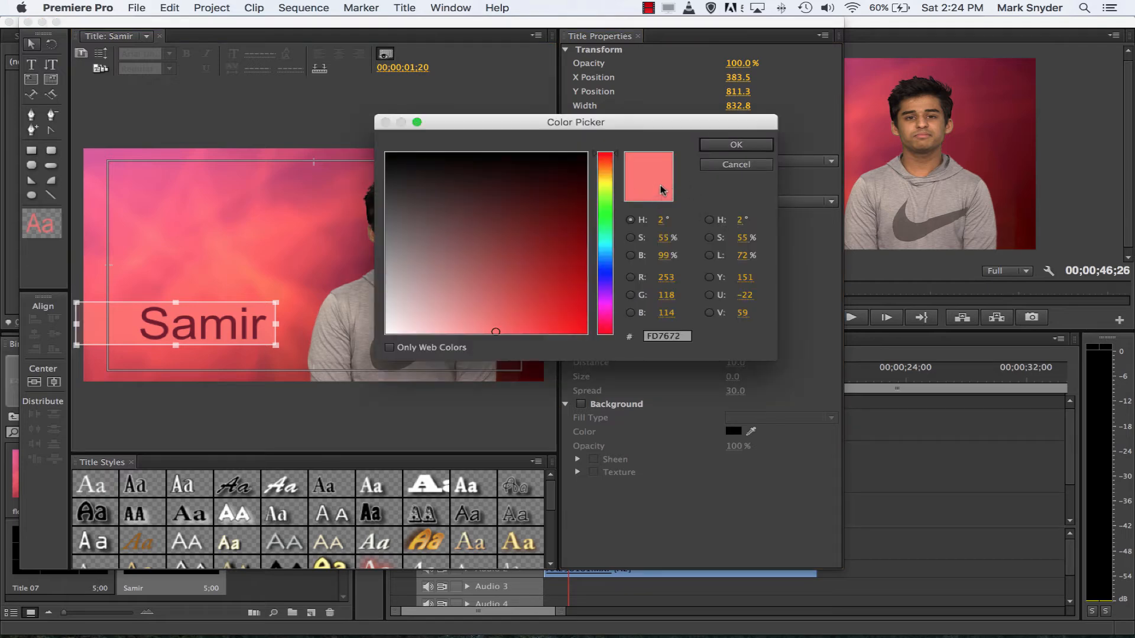
pyautogui.moveTo(496, 333); pyautogui.dragTo(467, 328)
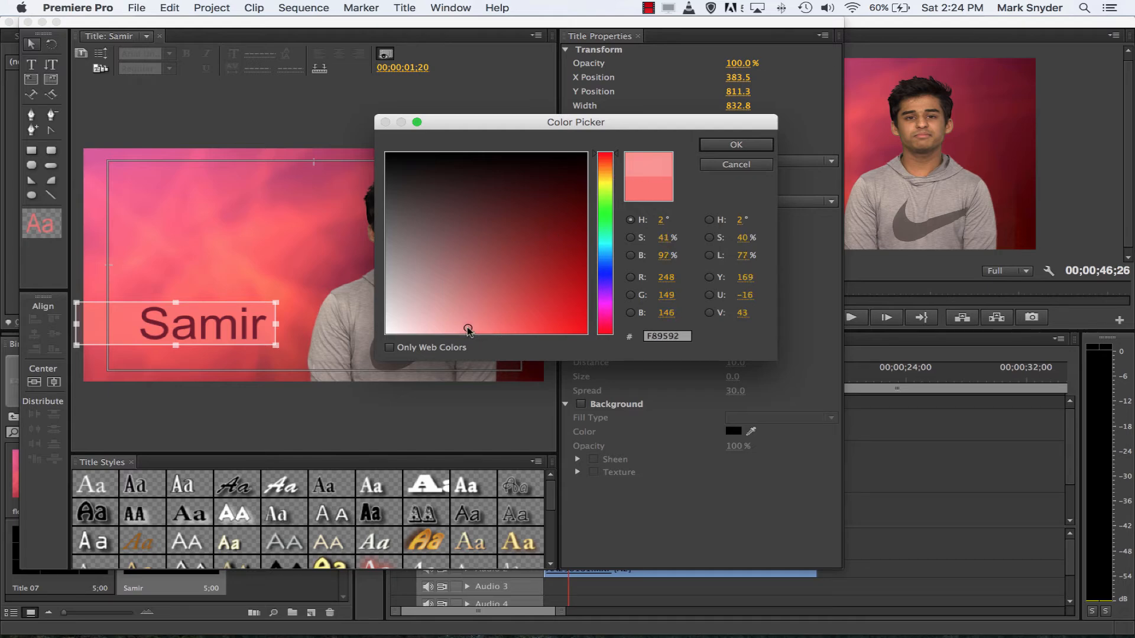
pyautogui.click(736, 145)
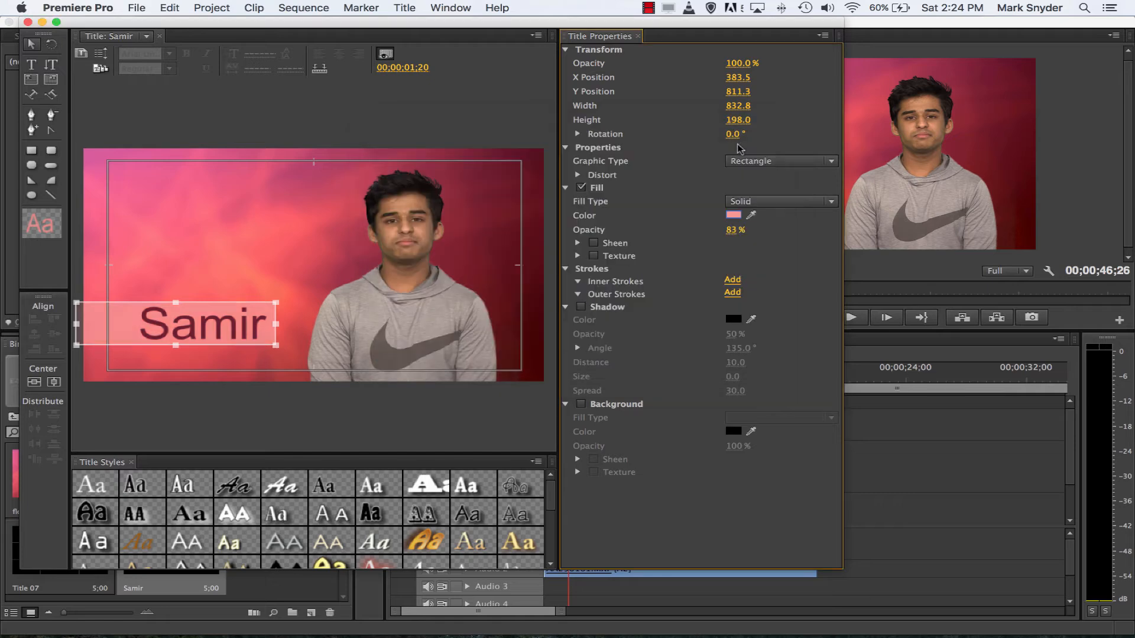
pyautogui.click(521, 136)
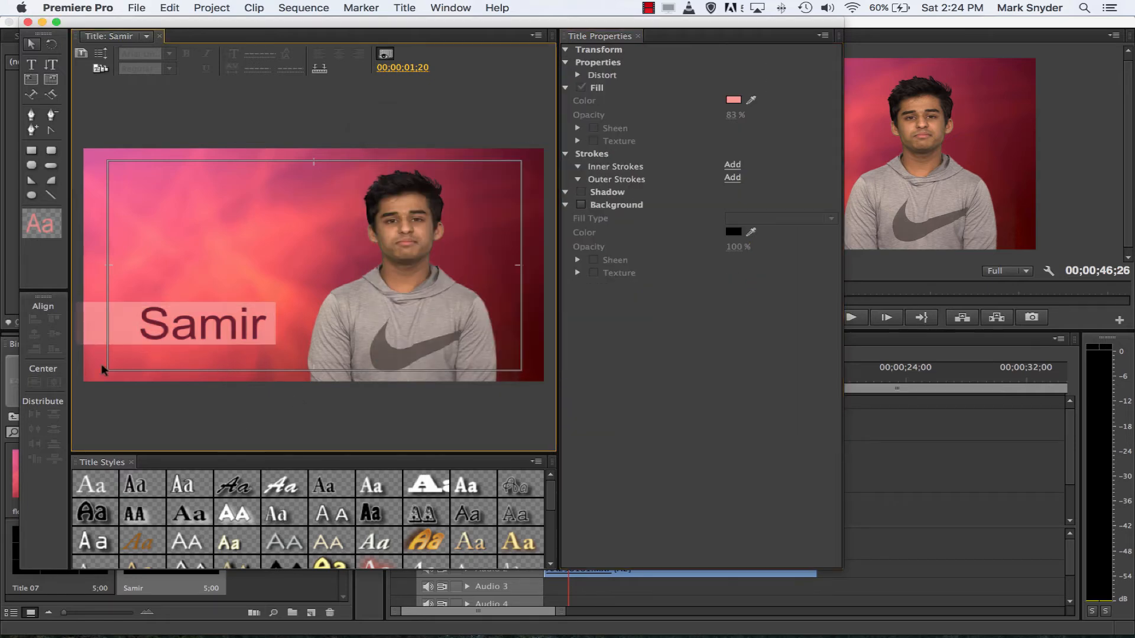
# Close the title editor and place the finished name title on the Video 4 track, starting at 00;00;01;20
pyautogui.click(253, 346)
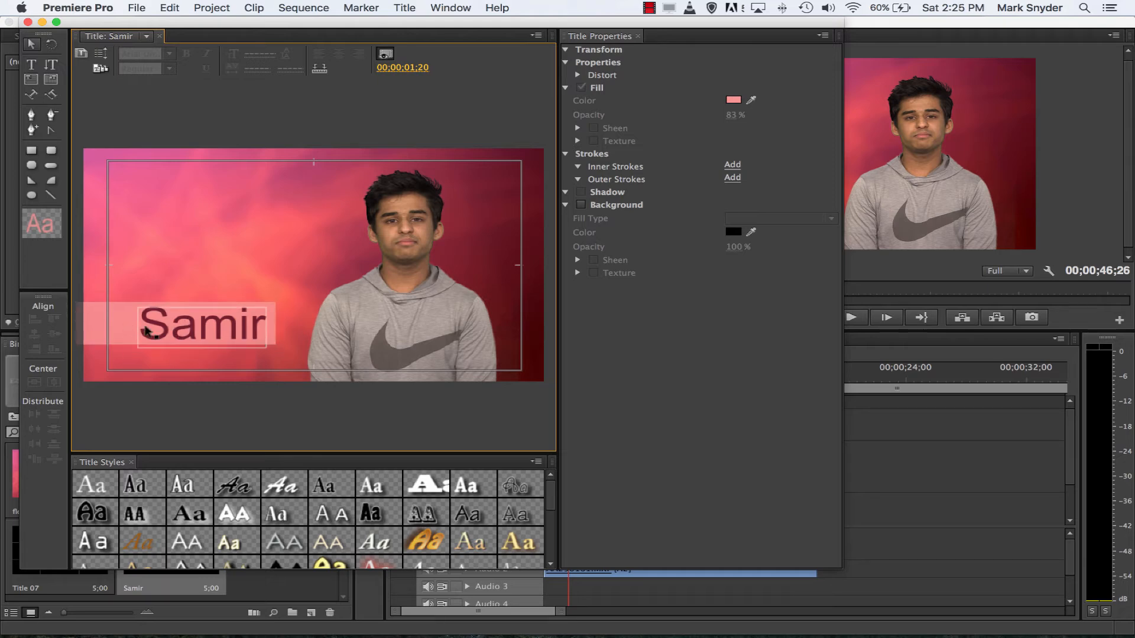
pyautogui.click(428, 331)
pyautogui.click(27, 21)
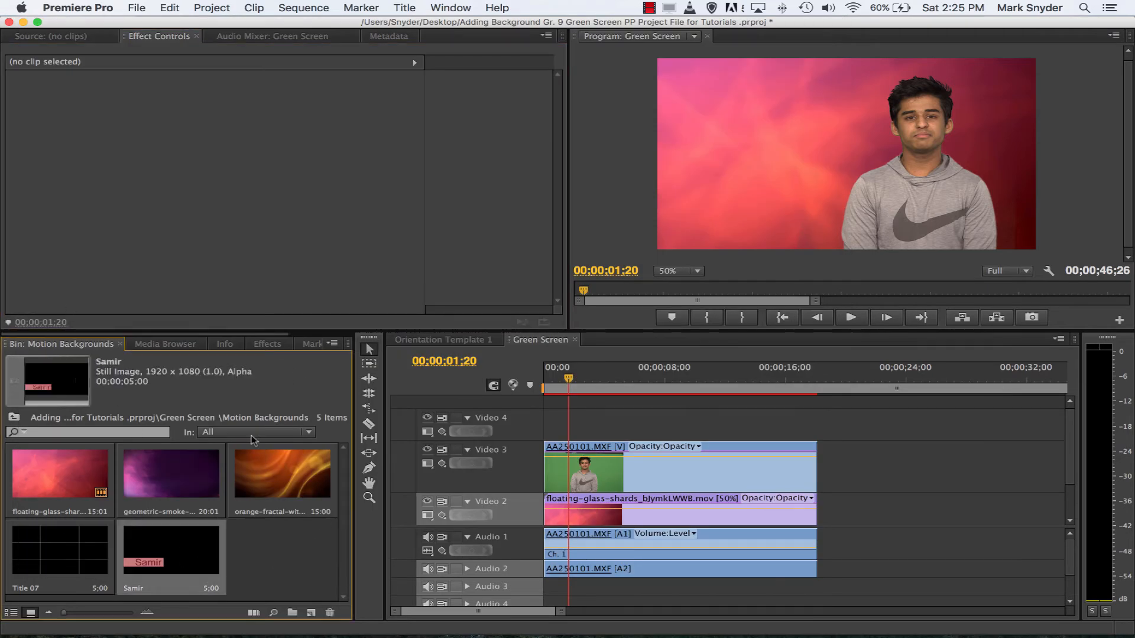
pyautogui.click(537, 340)
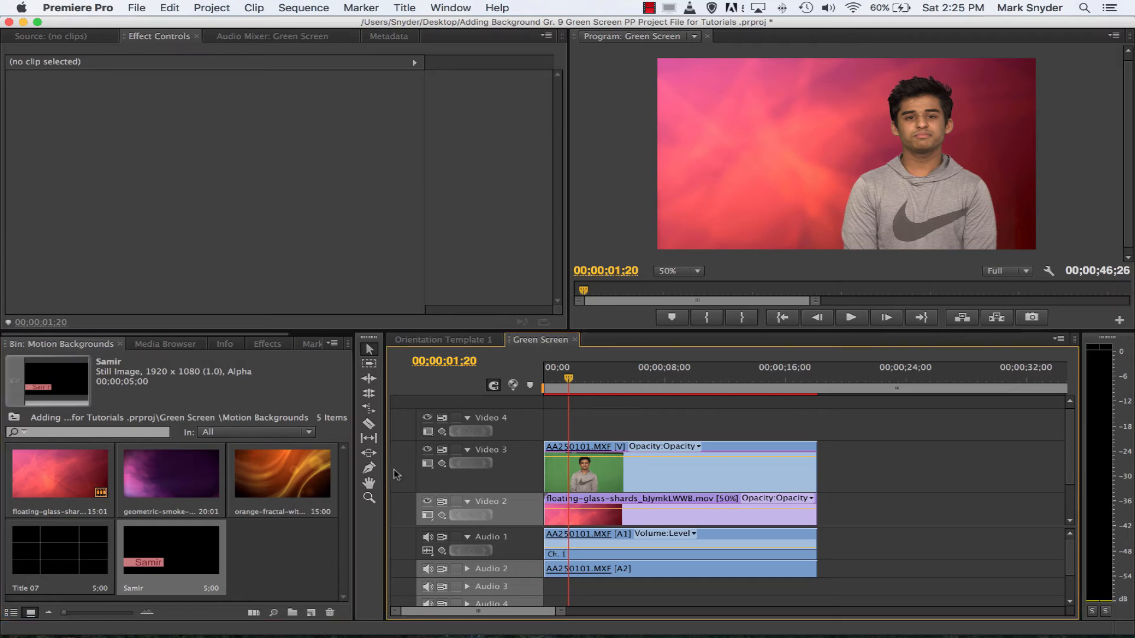
pyautogui.click(192, 563)
pyautogui.moveTo(186, 550); pyautogui.dragTo(569, 421)
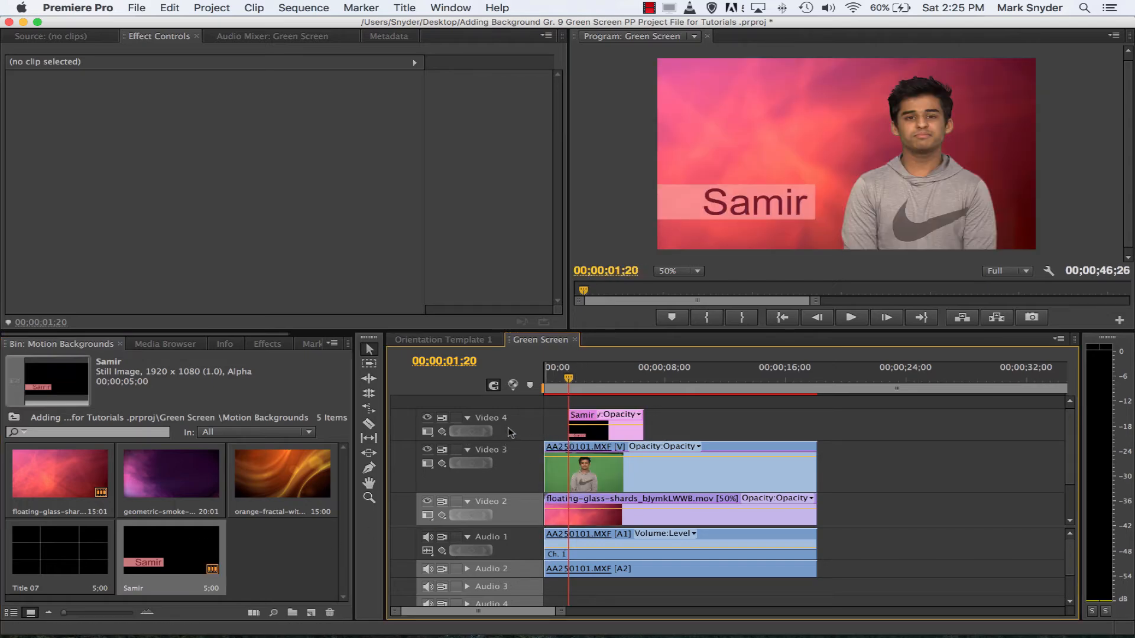
# Add one video track after Video 4 with 0 audio tracks, and delete that extra Video 5 track again
pyautogui.rightClick(410, 438)
pyautogui.click(425, 461)
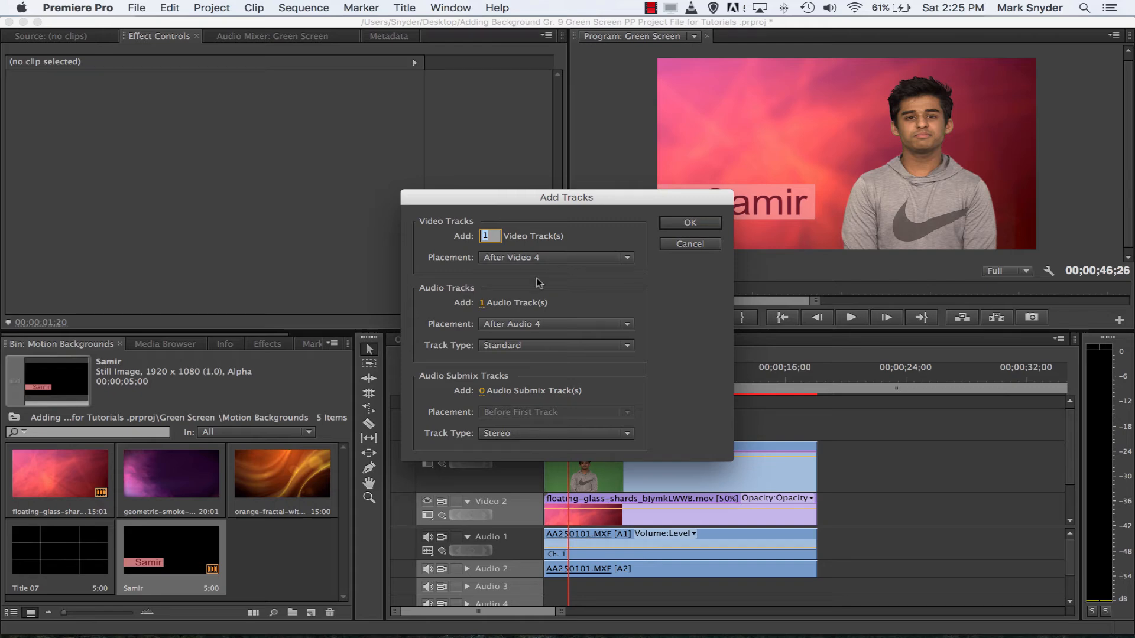
pyautogui.click(480, 302)
pyautogui.write('0')
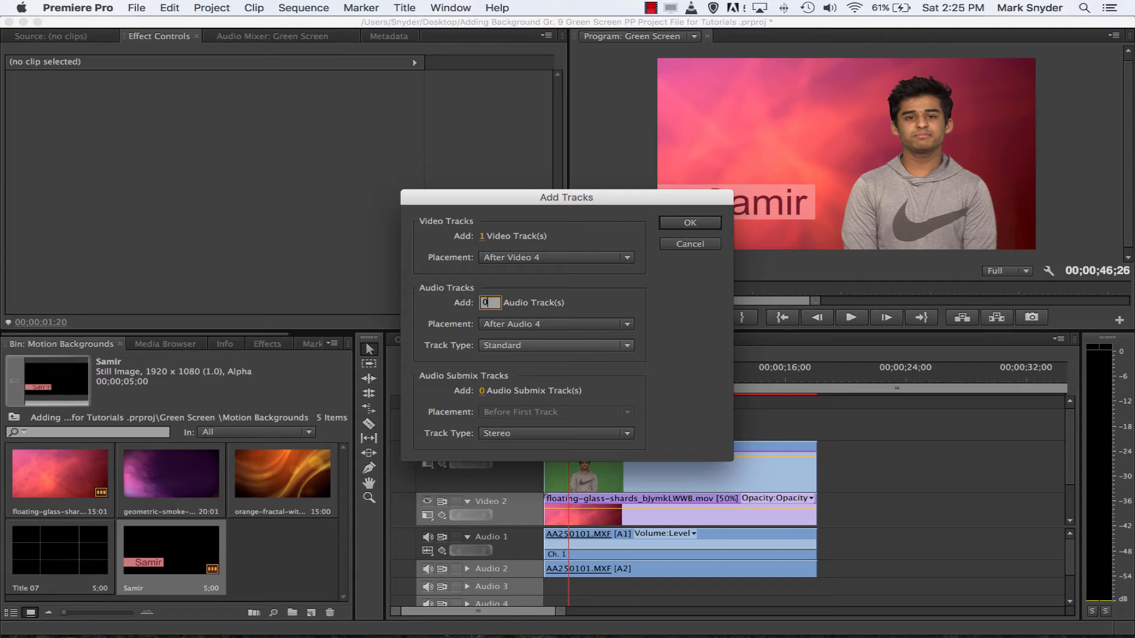
pyautogui.click(689, 223)
pyautogui.scroll(3, 732, 482)
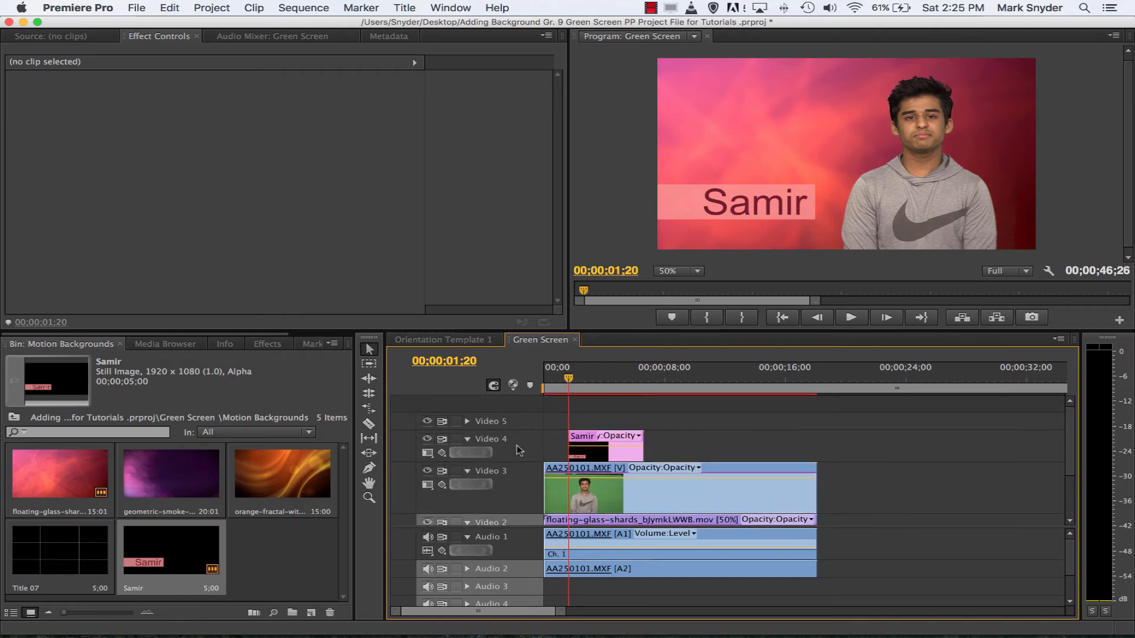
pyautogui.rightClick(406, 421)
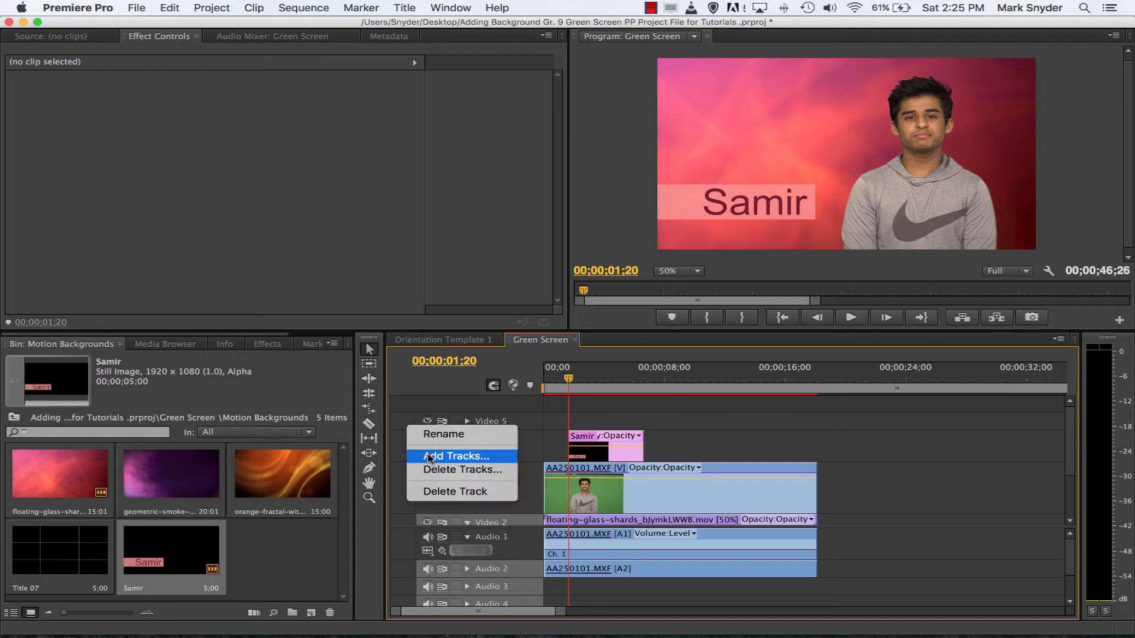
pyautogui.click(444, 491)
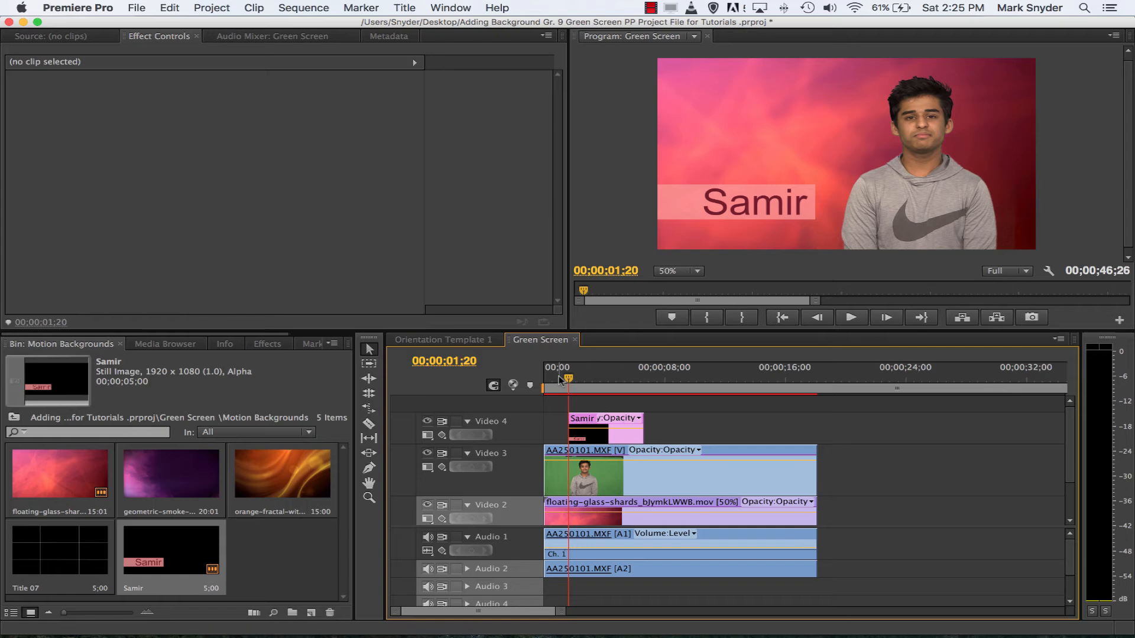
# Play the sequence from its start to find where the speech begins, leaving the playhead at 00;00;00;26
pyautogui.moveTo(565, 380); pyautogui.dragTo(544, 380)
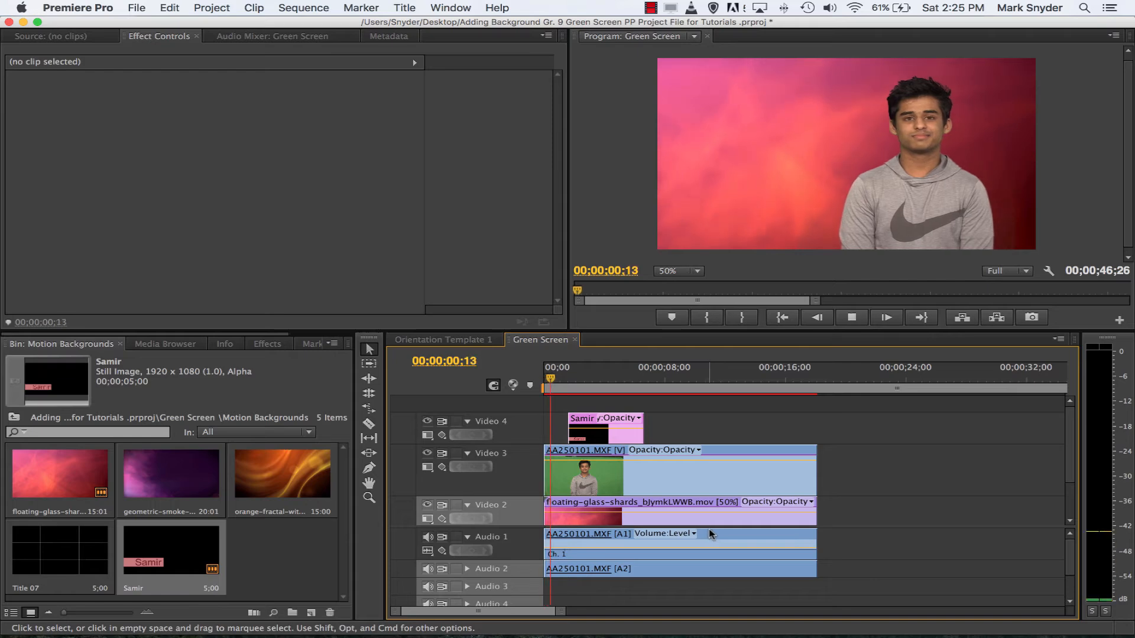
pyautogui.press('space')
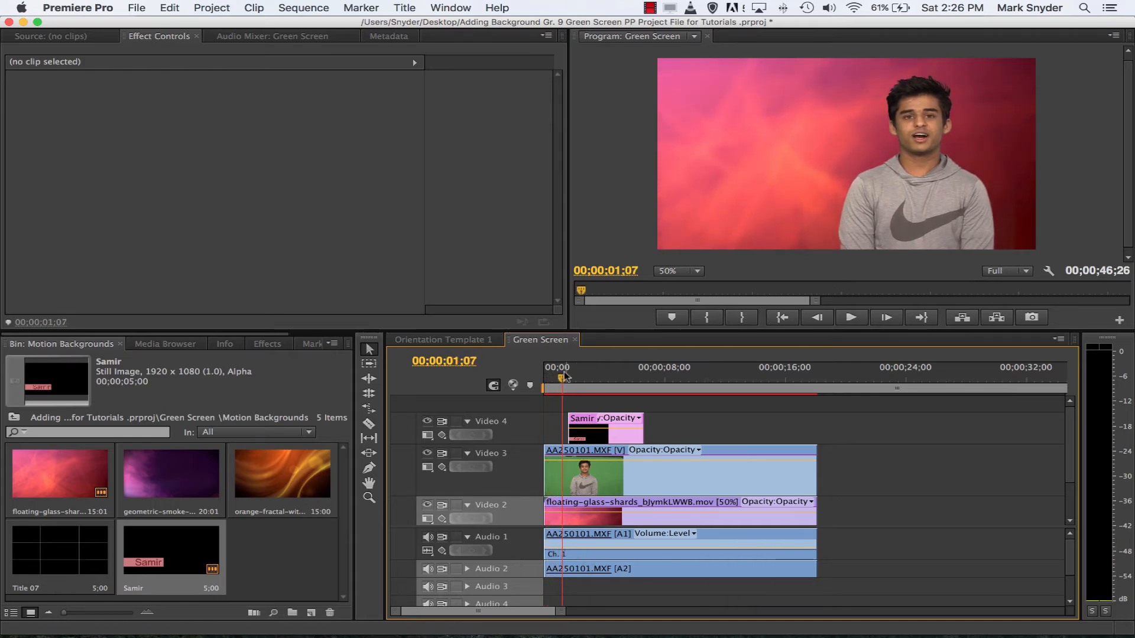
pyautogui.press('Home')
pyautogui.press('space')
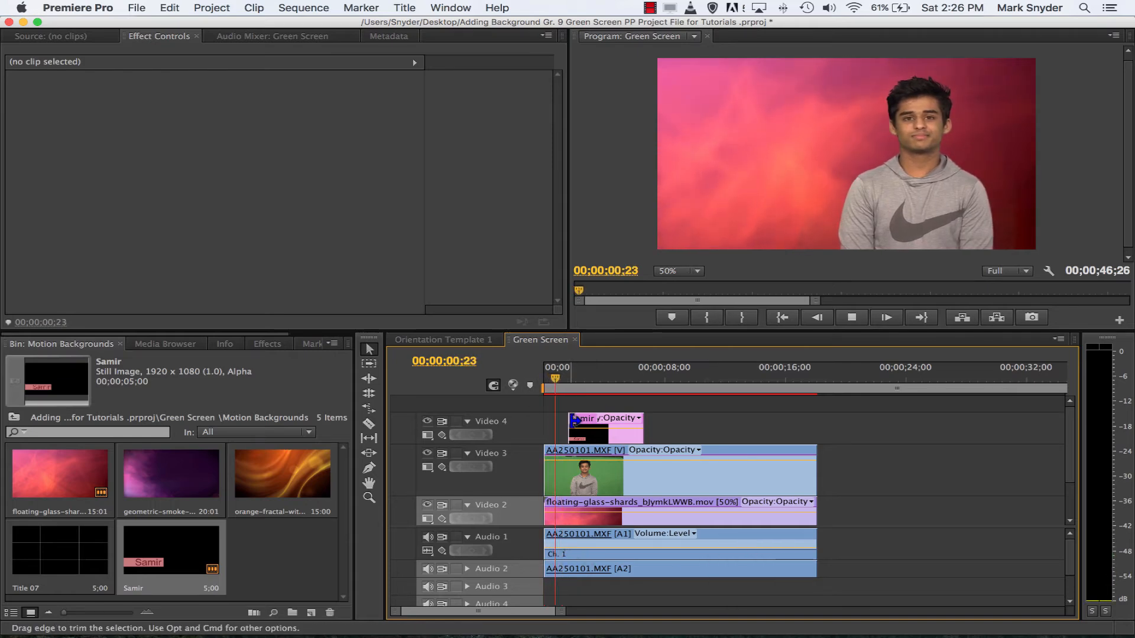
pyautogui.press('space')
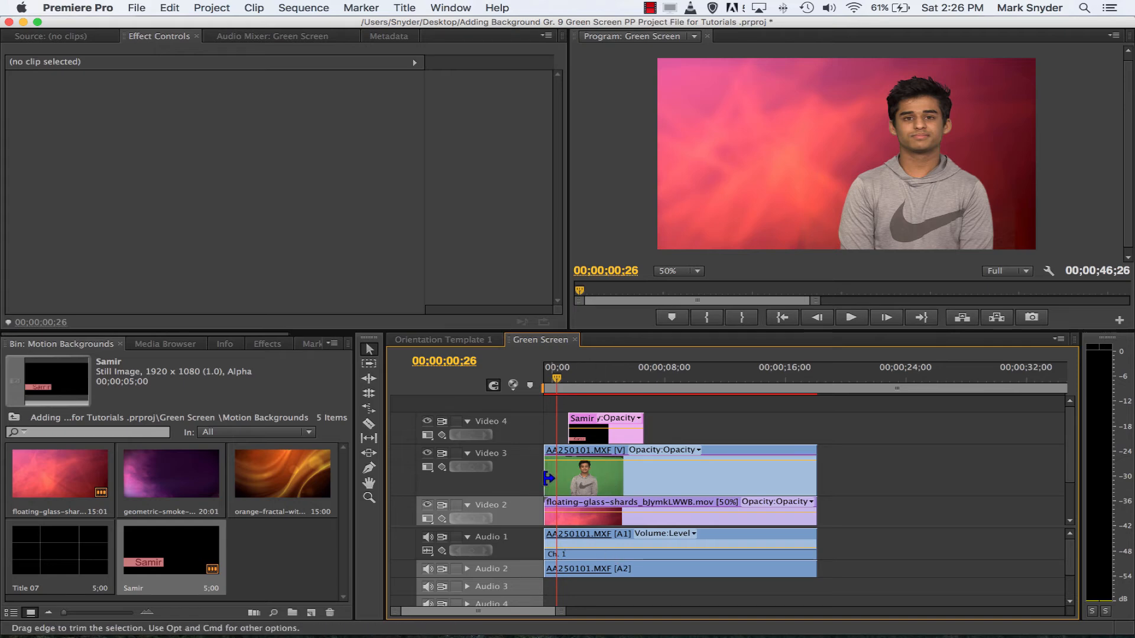
# Trim the starts of the green-screen clip, the motion background and the Pink clip to the playhead at 00;00;00;26
pyautogui.moveTo(547, 478); pyautogui.dragTo(558, 479)
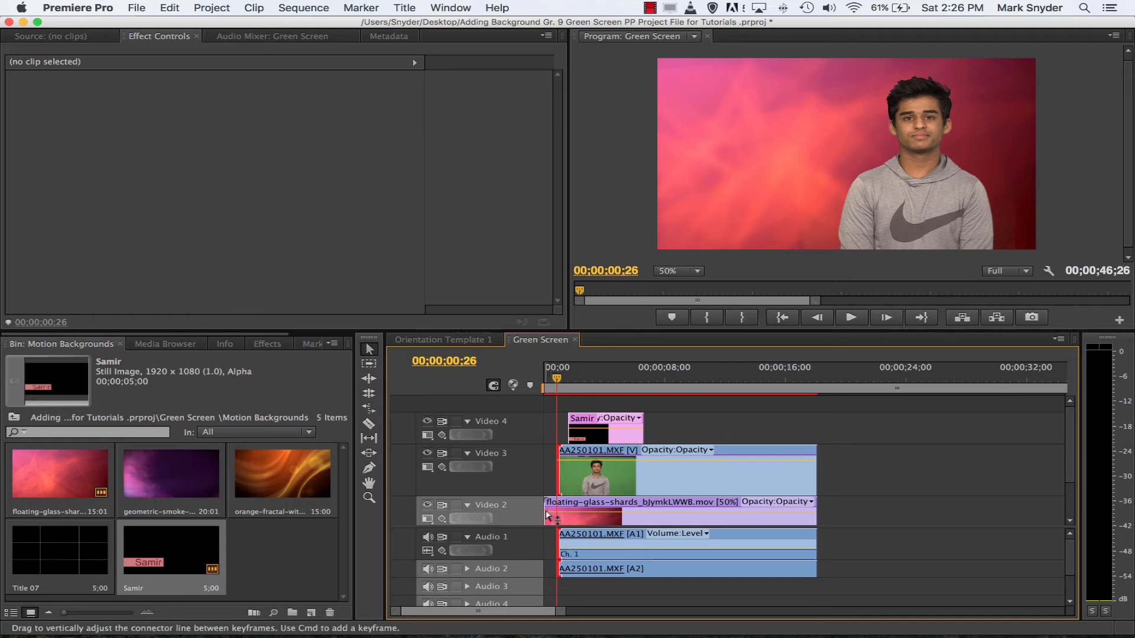
pyautogui.moveTo(545, 515); pyautogui.dragTo(560, 516)
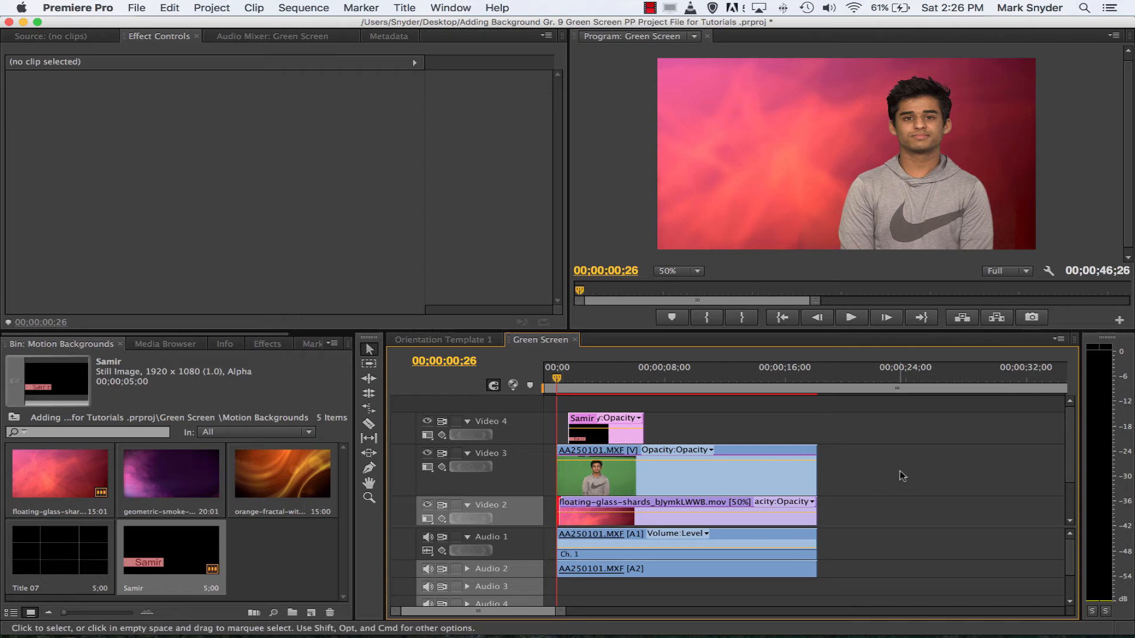
pyautogui.scroll(-2, 901, 475)
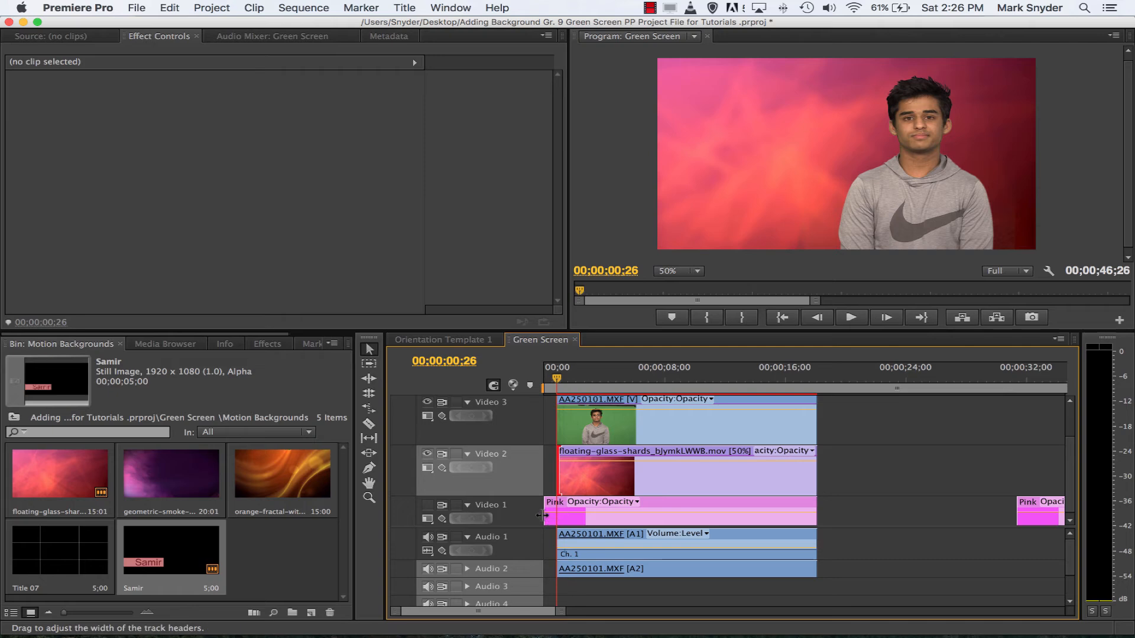
pyautogui.moveTo(539, 516); pyautogui.dragTo(555, 518)
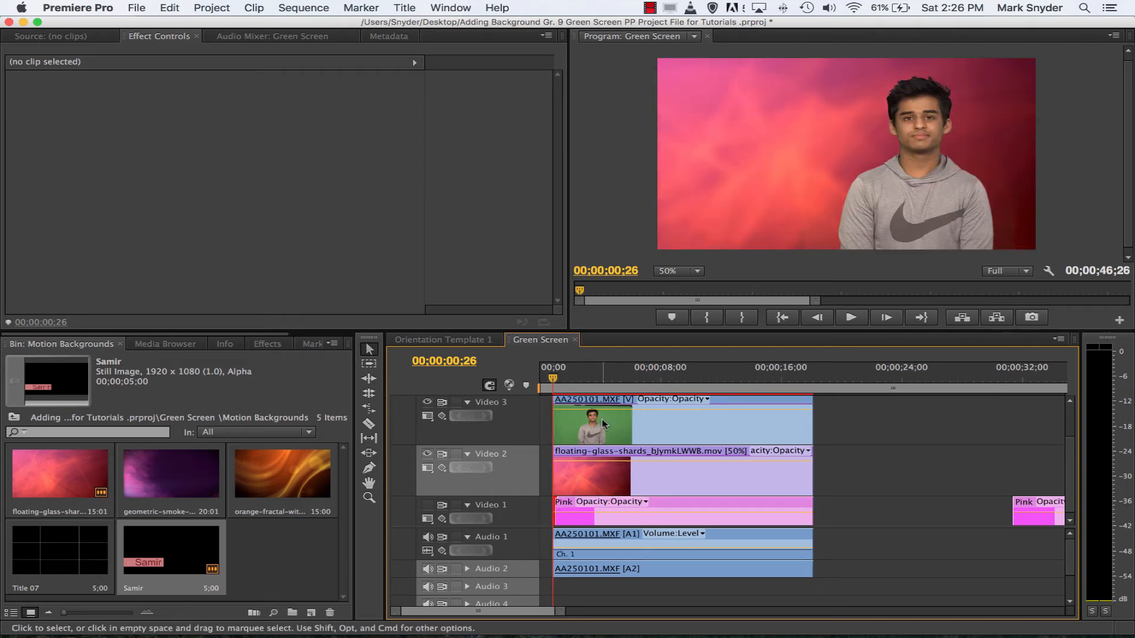
# Select the title, green-screen, motion background and linked audio clips together and shift them to the start of the sequence
pyautogui.scroll(-3, 889, 540)
pyautogui.scroll(3, 889, 540)
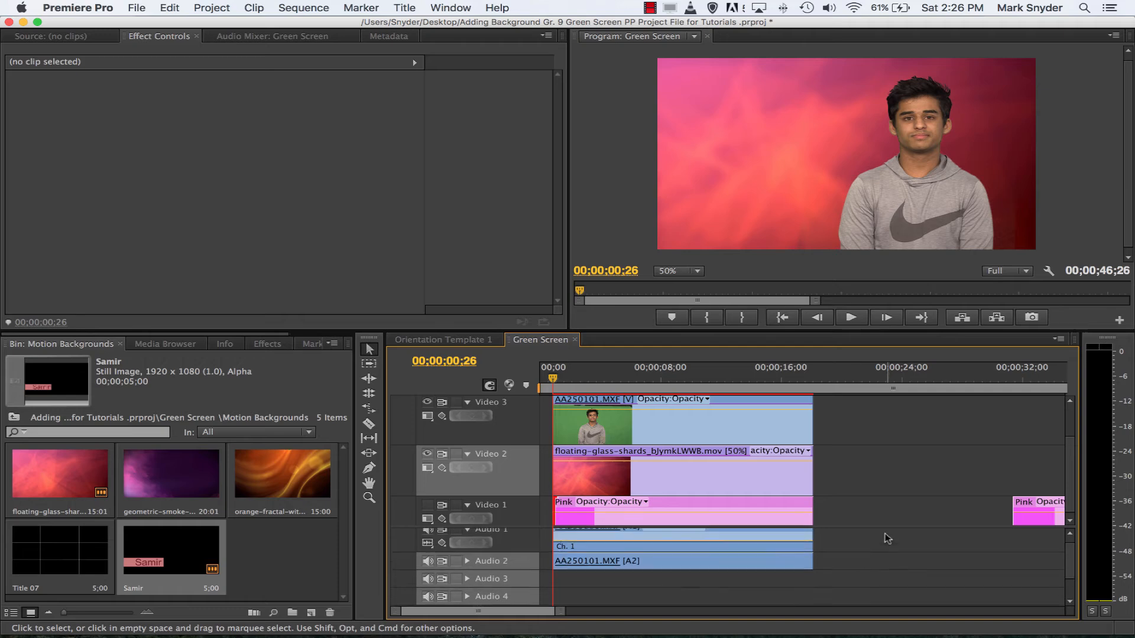
pyautogui.moveTo(851, 594); pyautogui.dragTo(540, 396)
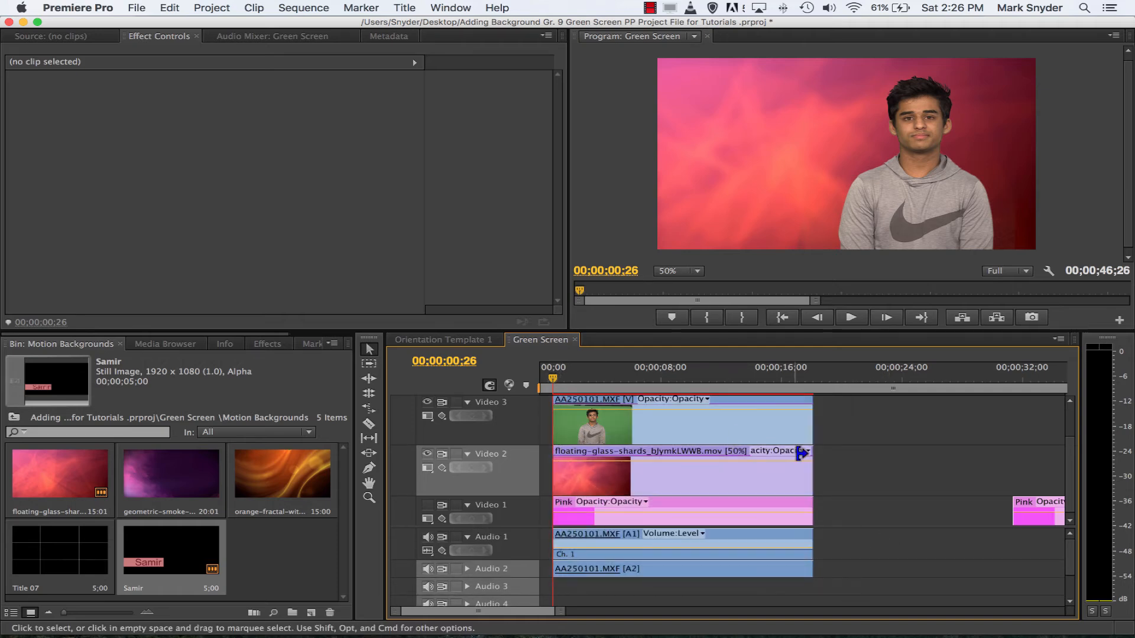
pyautogui.scroll(3, 873, 474)
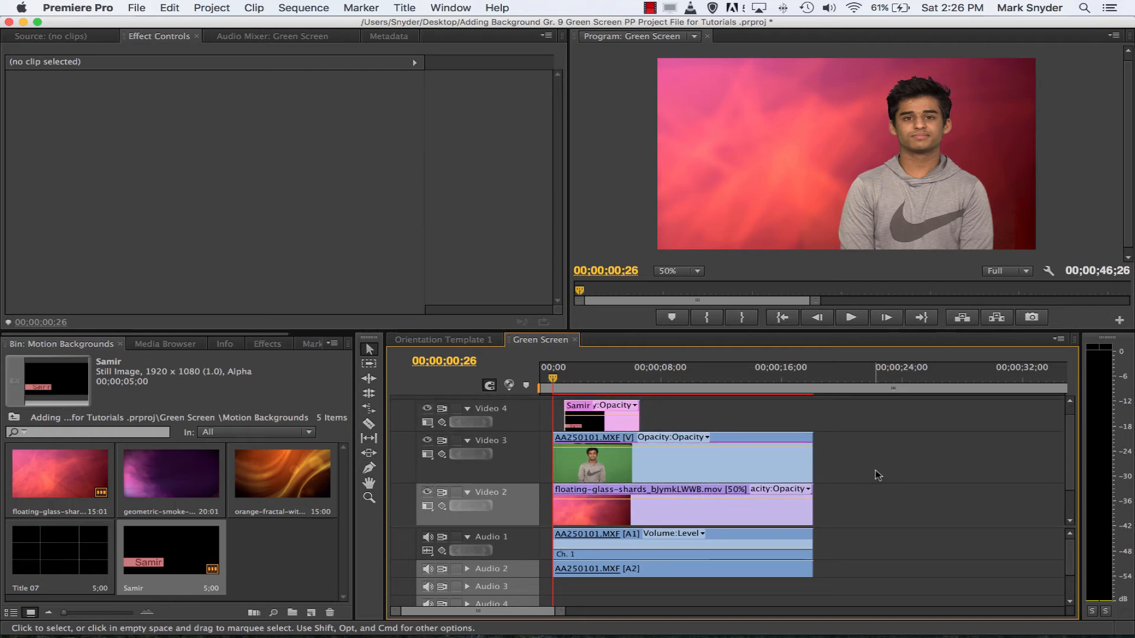
pyautogui.moveTo(872, 590); pyautogui.dragTo(547, 395)
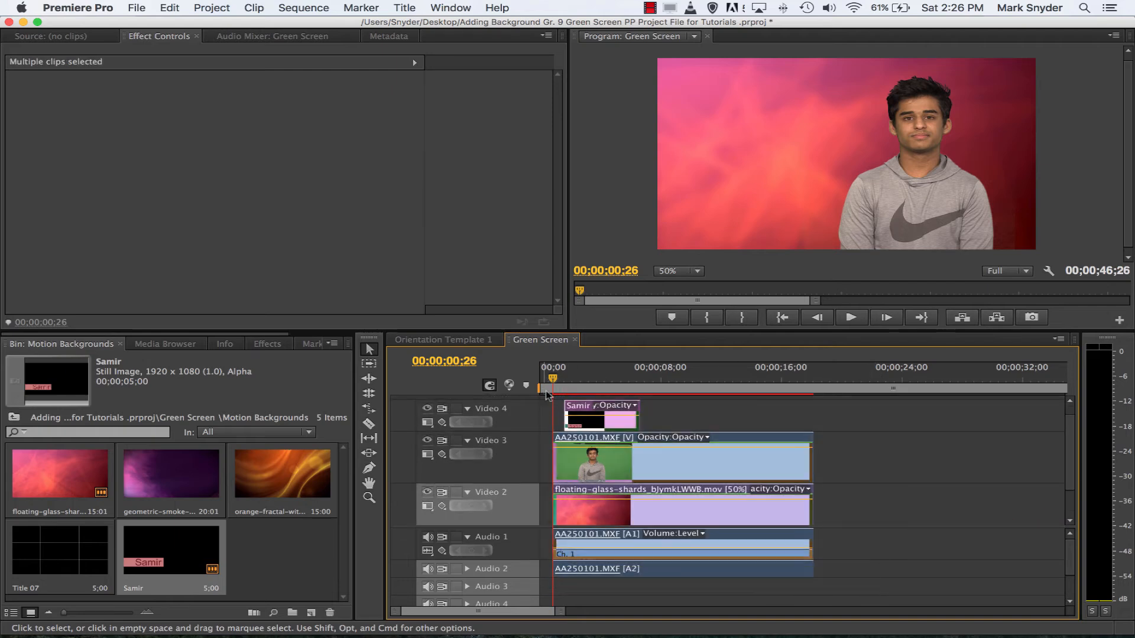
pyautogui.moveTo(675, 470); pyautogui.dragTo(666, 470)
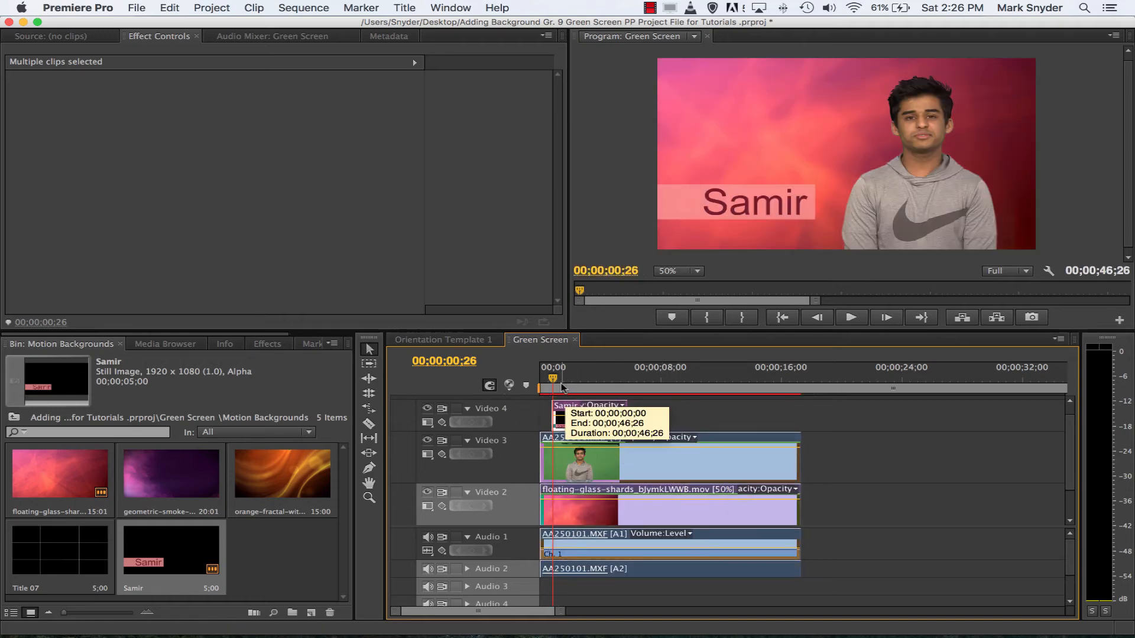
# Play the opening from 00;00;00;00 and examine when the name title appears relative to the speech
pyautogui.press('Home')
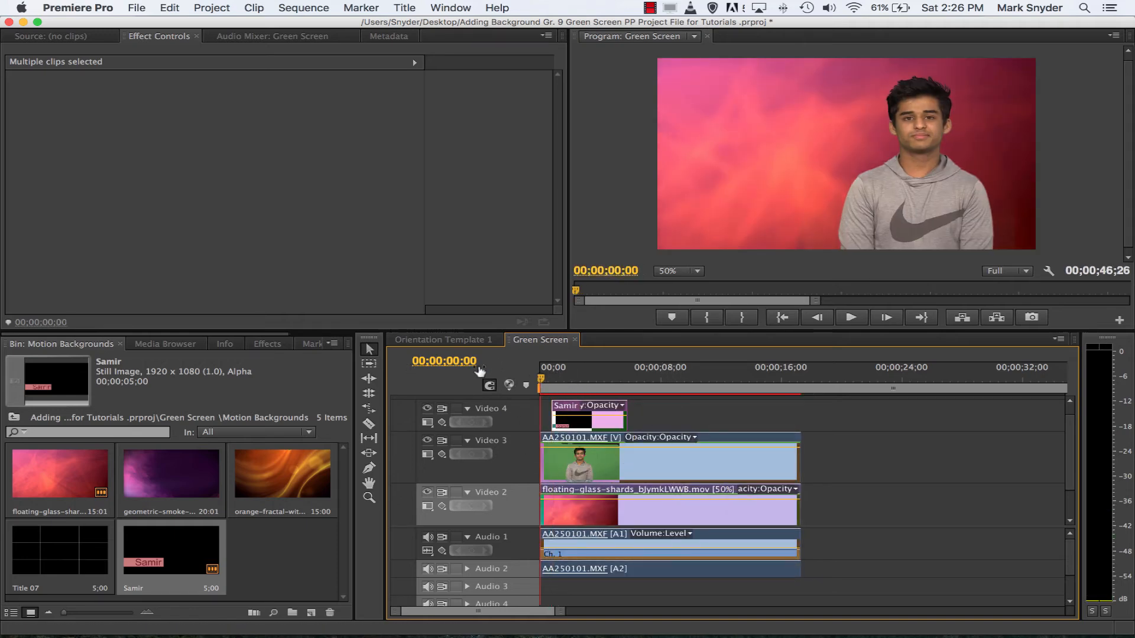
pyautogui.press('space')
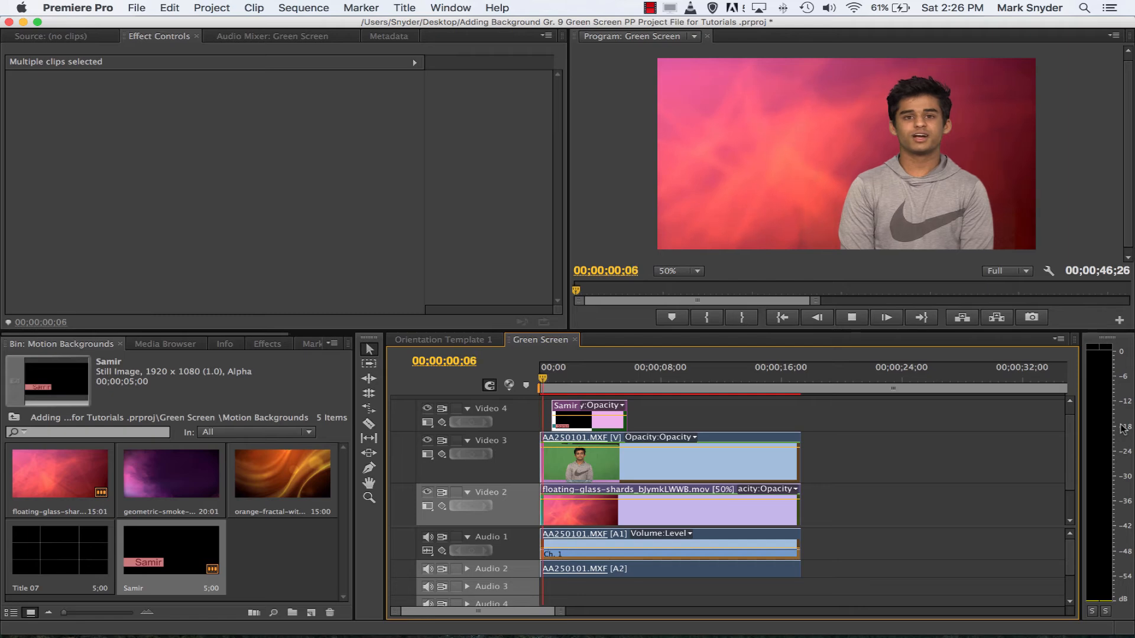
pyautogui.press('space')
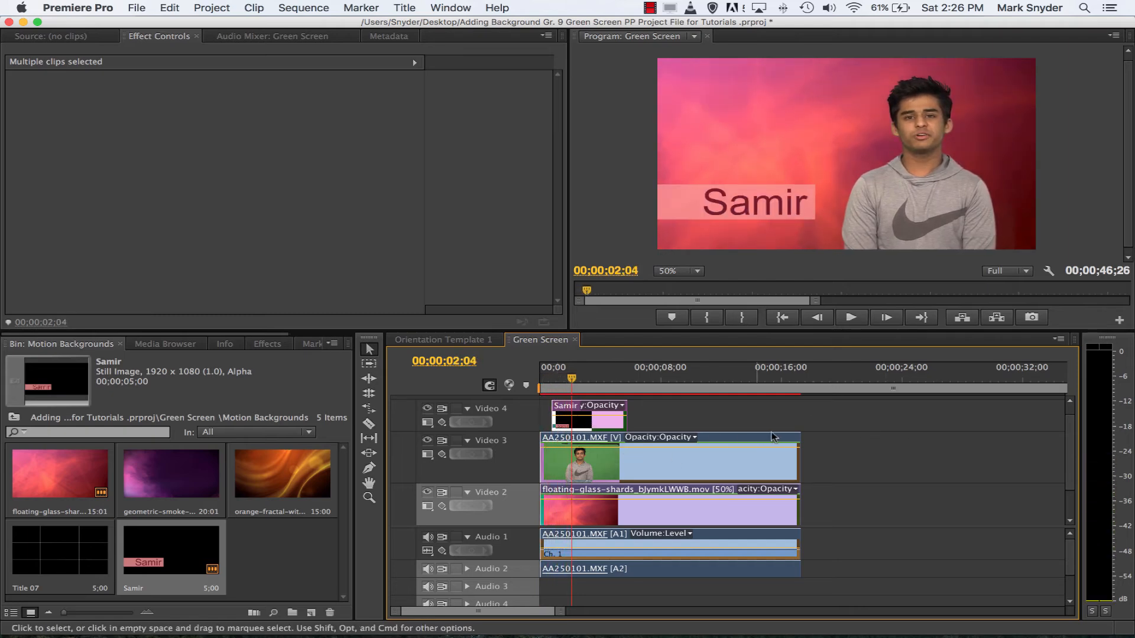
pyautogui.press('=')
pyautogui.press('=')
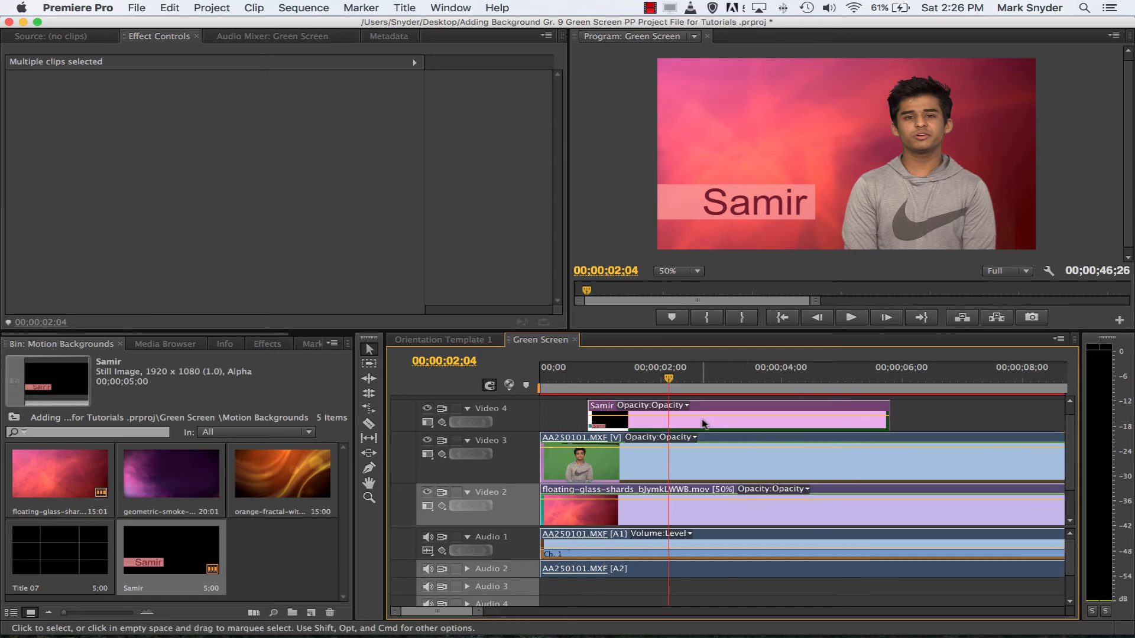
pyautogui.moveTo(587, 290); pyautogui.dragTo(575, 292)
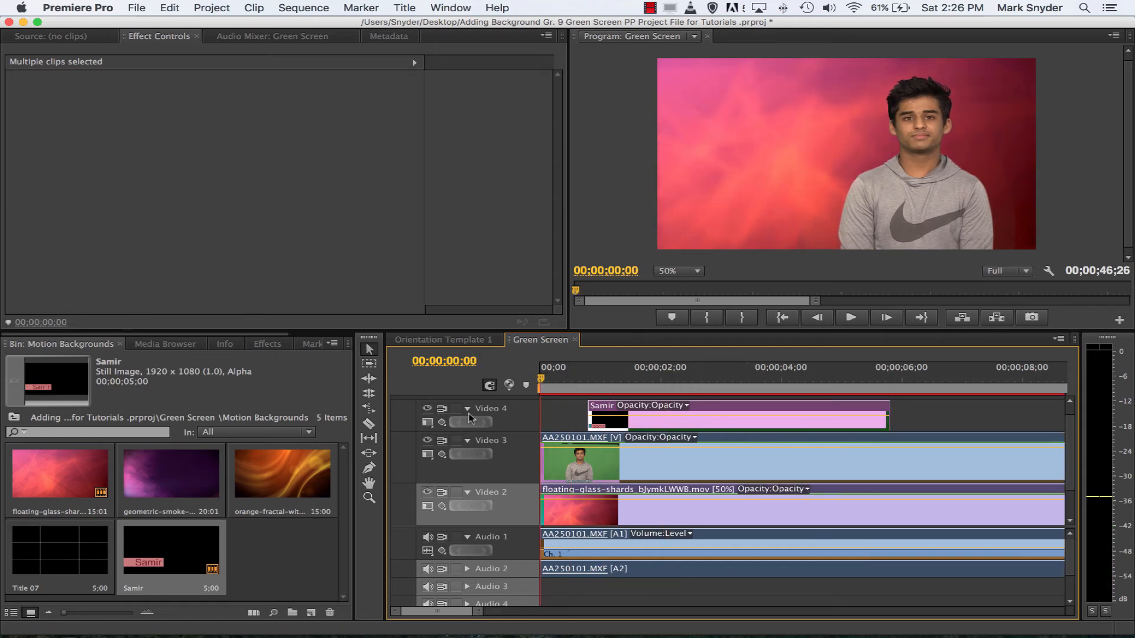
pyautogui.press('space')
pyautogui.press('space')
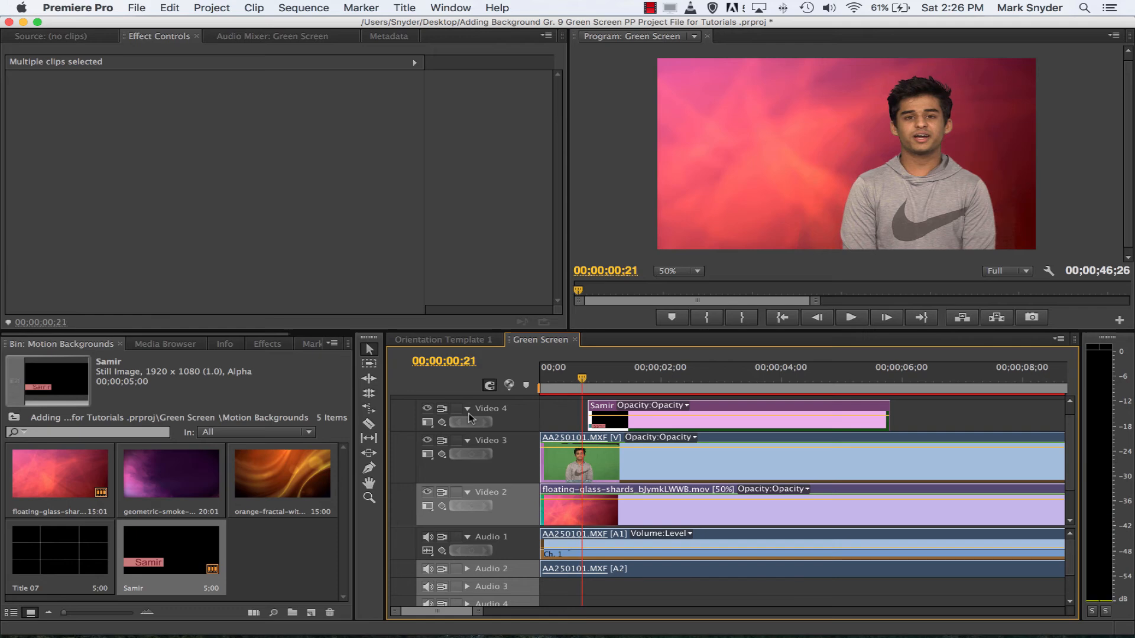
# Move only the name title clip on Video 4 so it starts at 00;00;00;18
pyautogui.moveTo(582, 378); pyautogui.dragTo(575, 379)
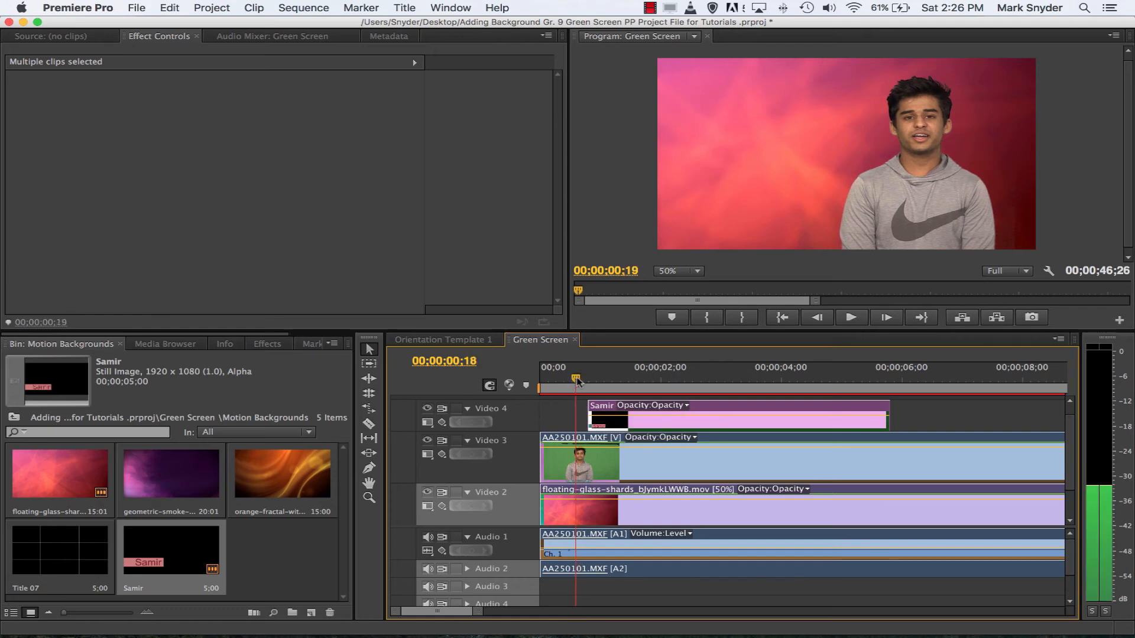
pyautogui.moveTo(744, 408); pyautogui.dragTo(725, 415)
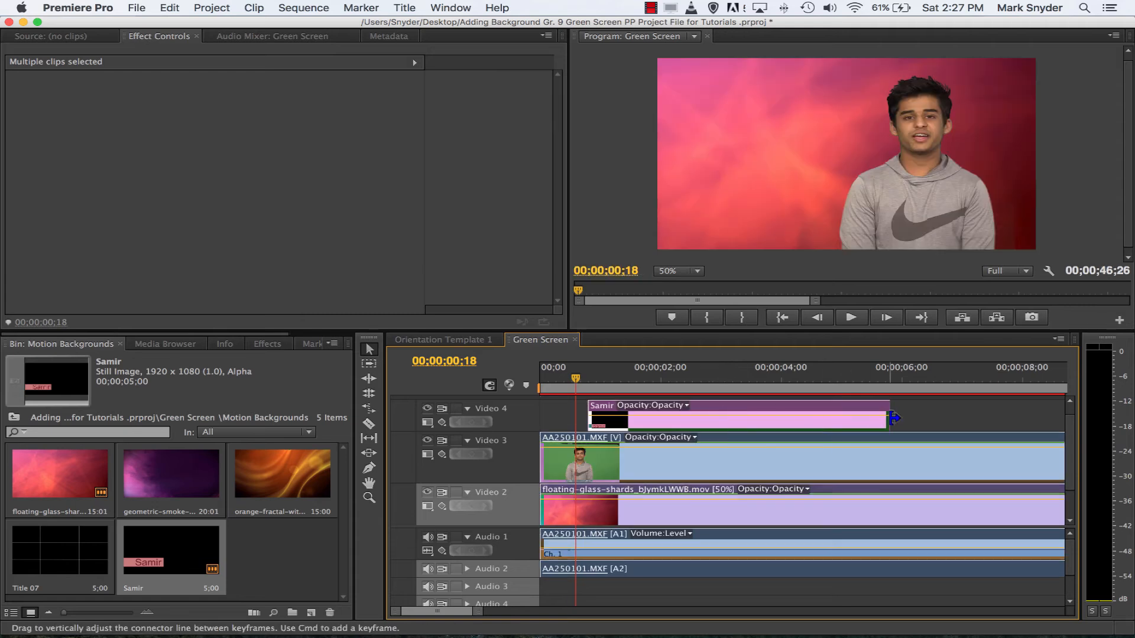
pyautogui.click(950, 423)
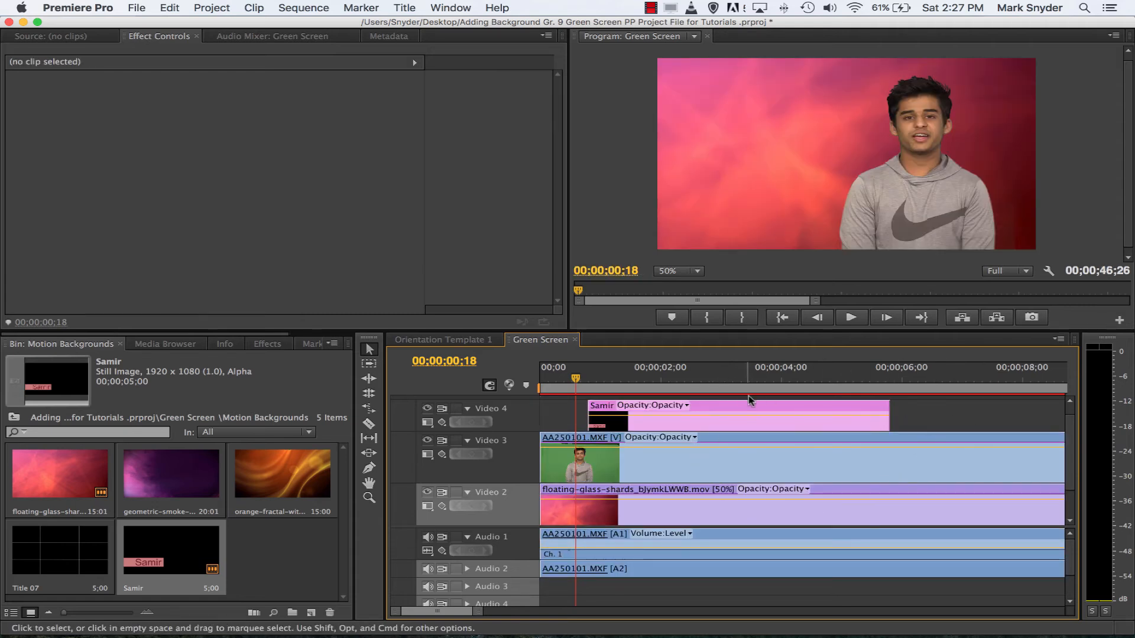
pyautogui.click(762, 404)
pyautogui.moveTo(786, 407); pyautogui.dragTo(774, 407)
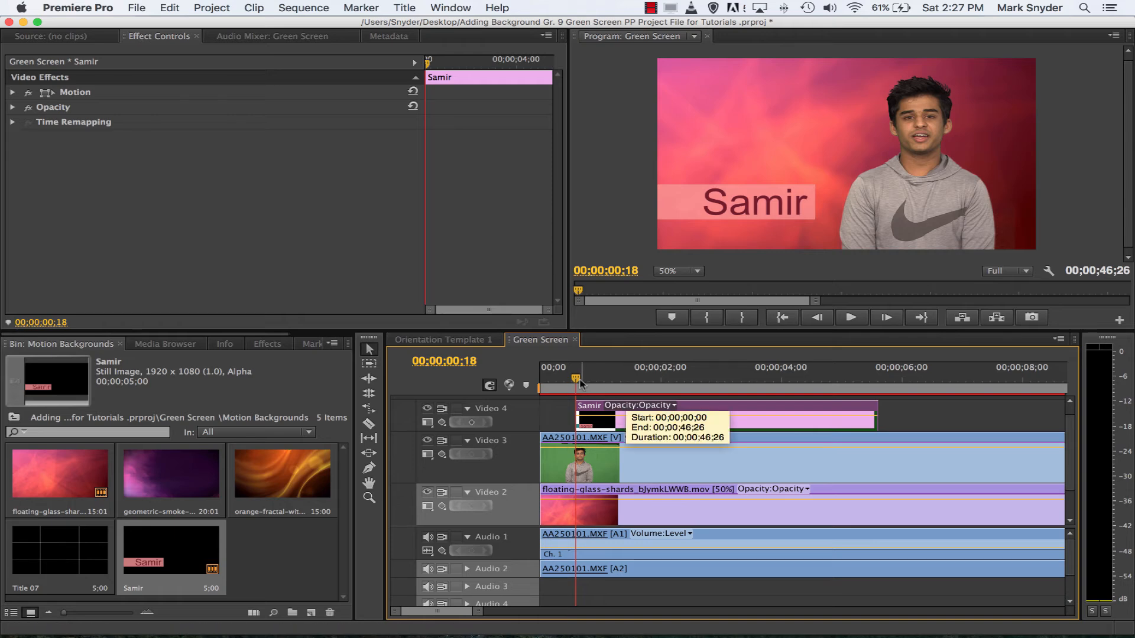
# Play from the sequence start to 00;00;03;06 and trim the name title's end to that point
pyautogui.moveTo(579, 383); pyautogui.dragTo(540, 383)
pyautogui.press('space')
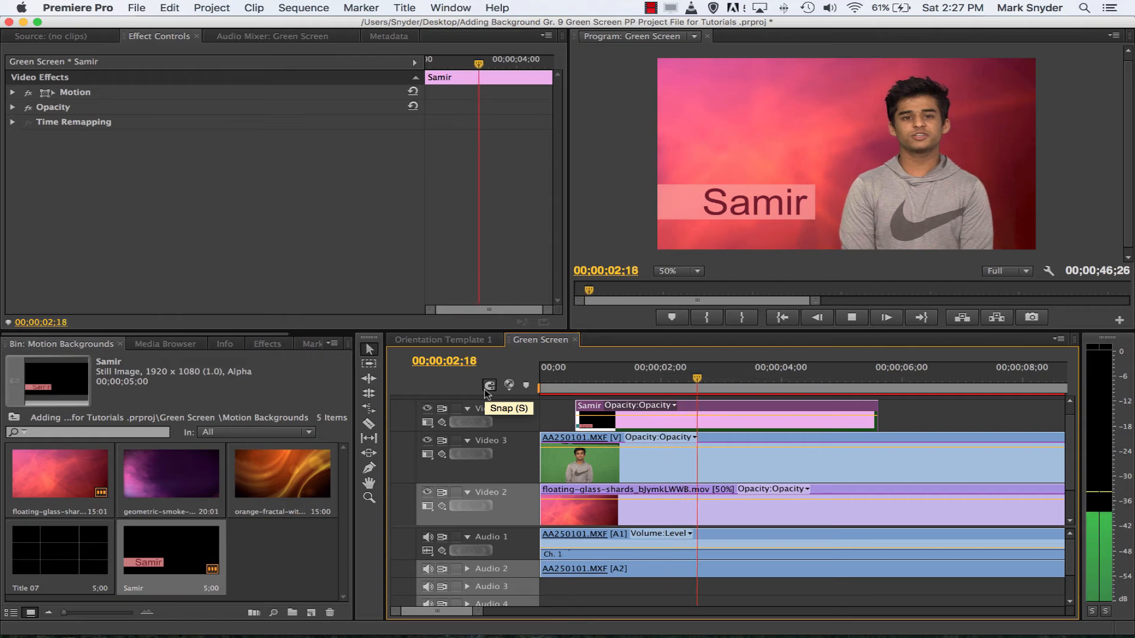
pyautogui.press('space')
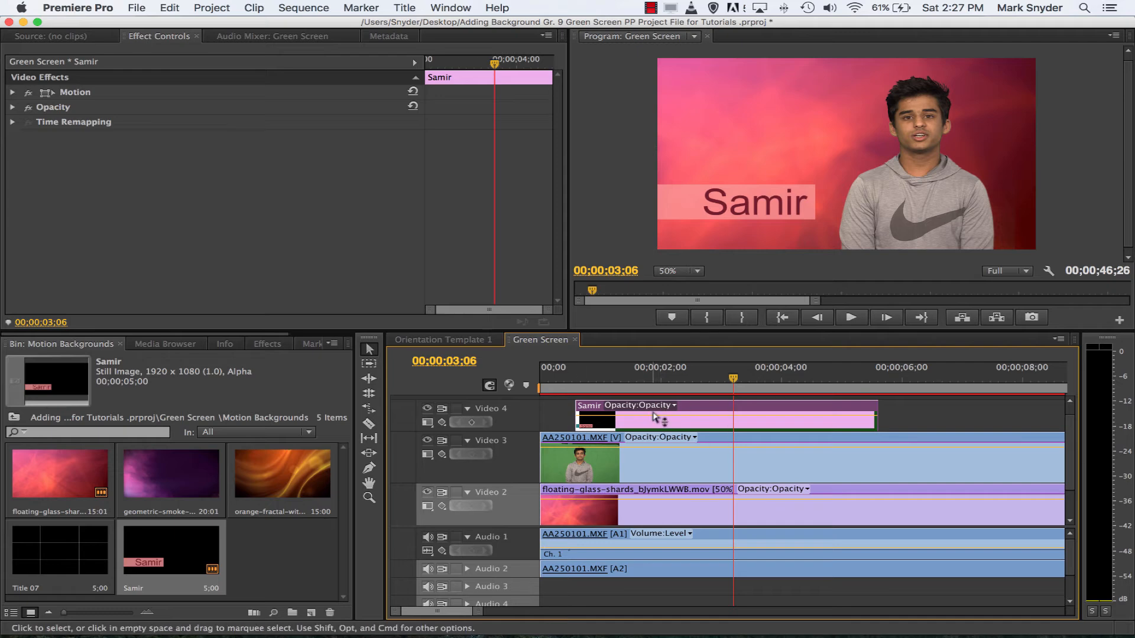
pyautogui.click(874, 404)
pyautogui.moveTo(874, 404); pyautogui.dragTo(730, 425)
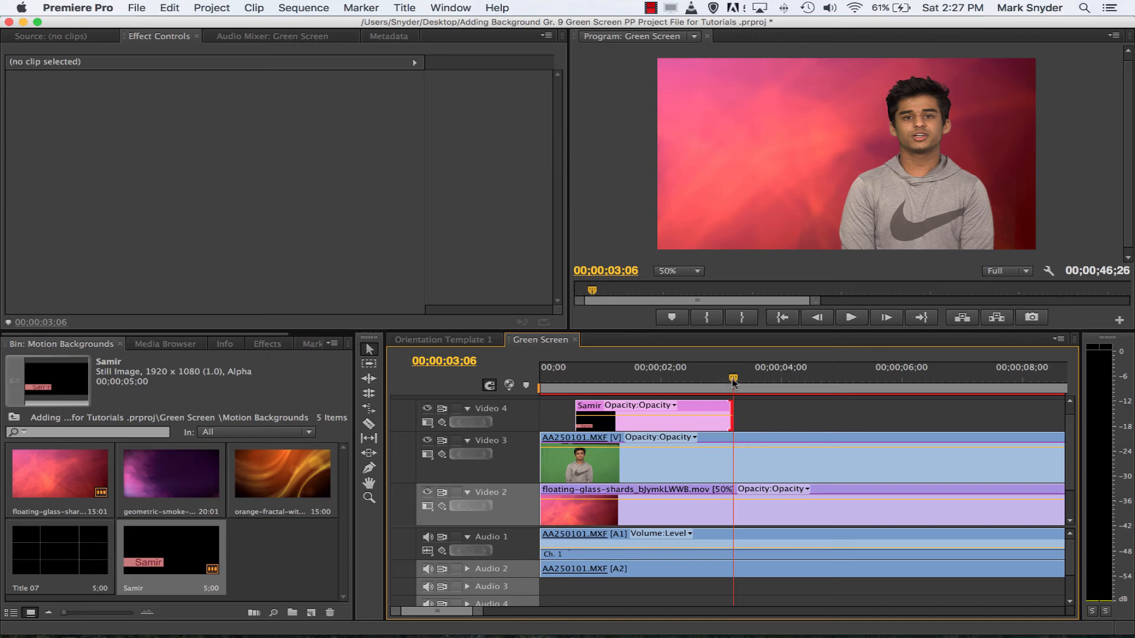
# Play through the opening, then replay from 00;00;00;11, and examine how the name title's start and end match the speech
pyautogui.press('space')
pyautogui.press('Home')
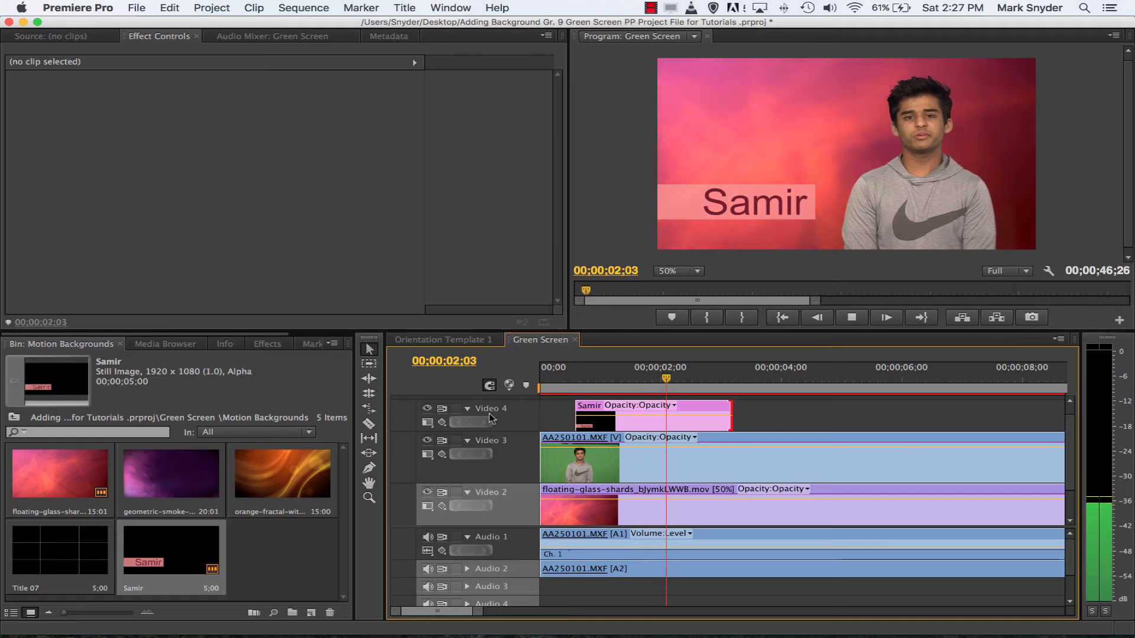
pyautogui.press('space')
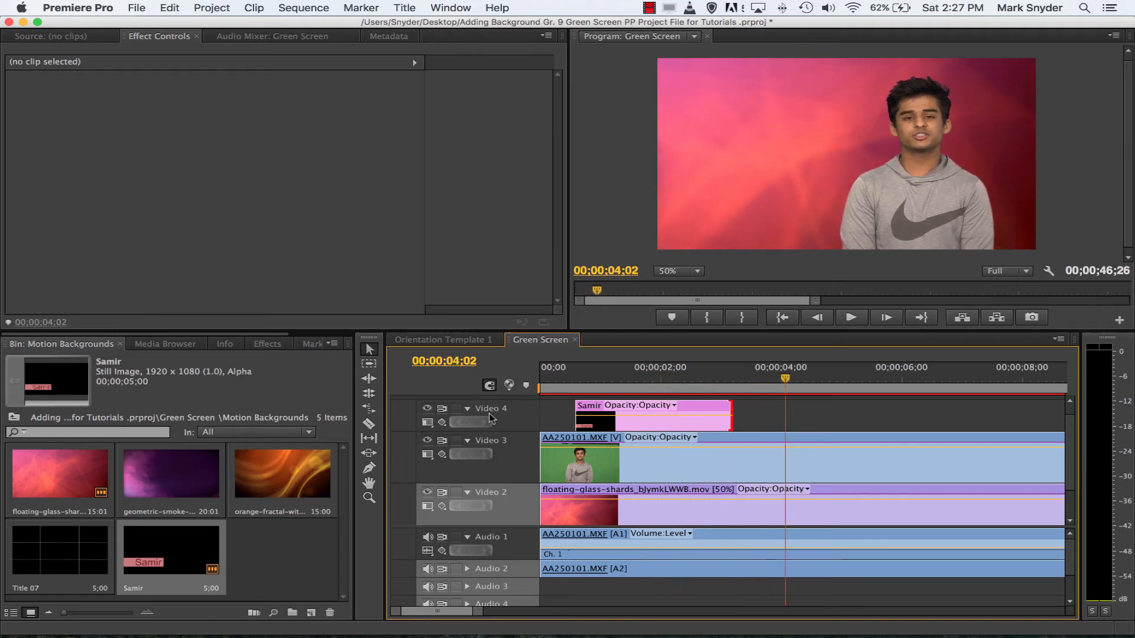
pyautogui.moveTo(785, 381); pyautogui.dragTo(562, 384)
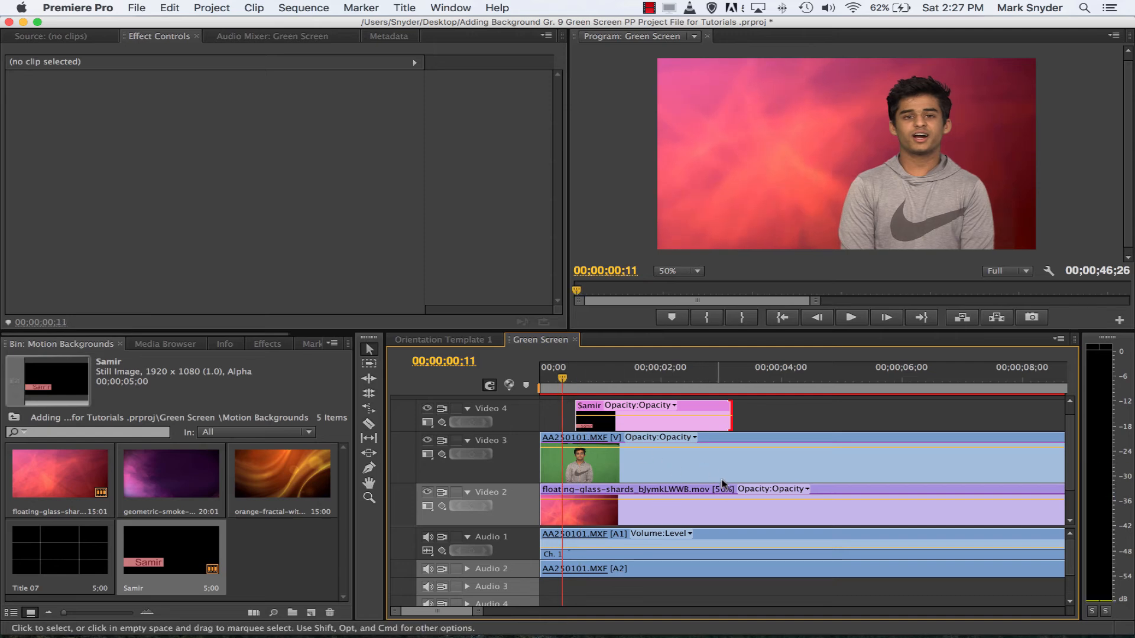
pyautogui.press('space')
pyautogui.press('space')
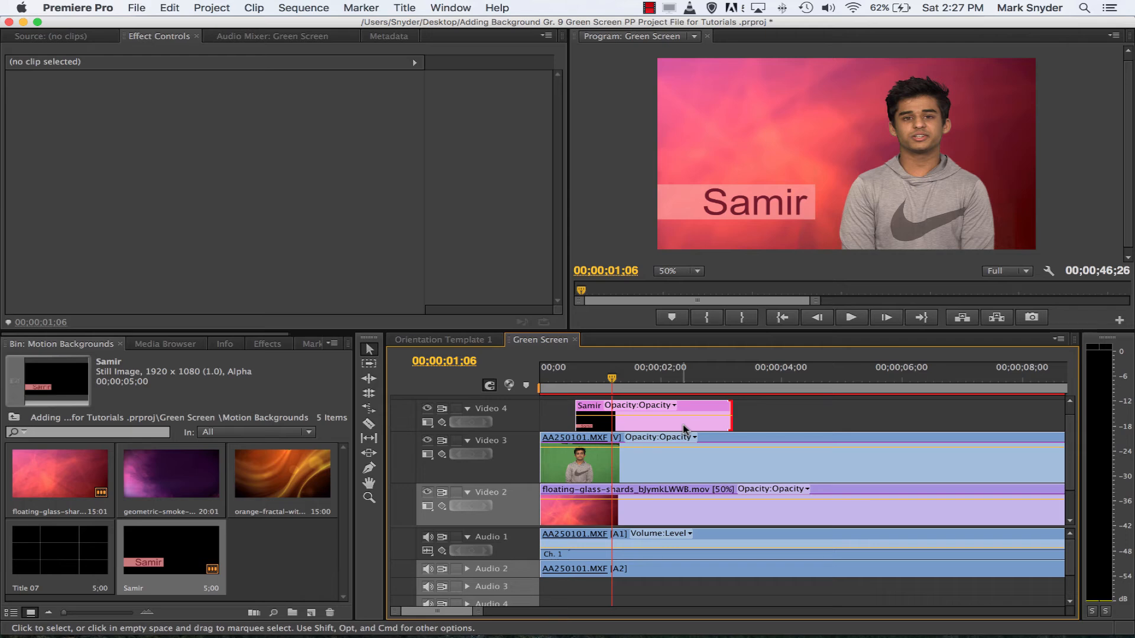
# Find the Slide video transition by searching the effects for "slide" and apply it to both the start and end of the name title
pyautogui.click(272, 345)
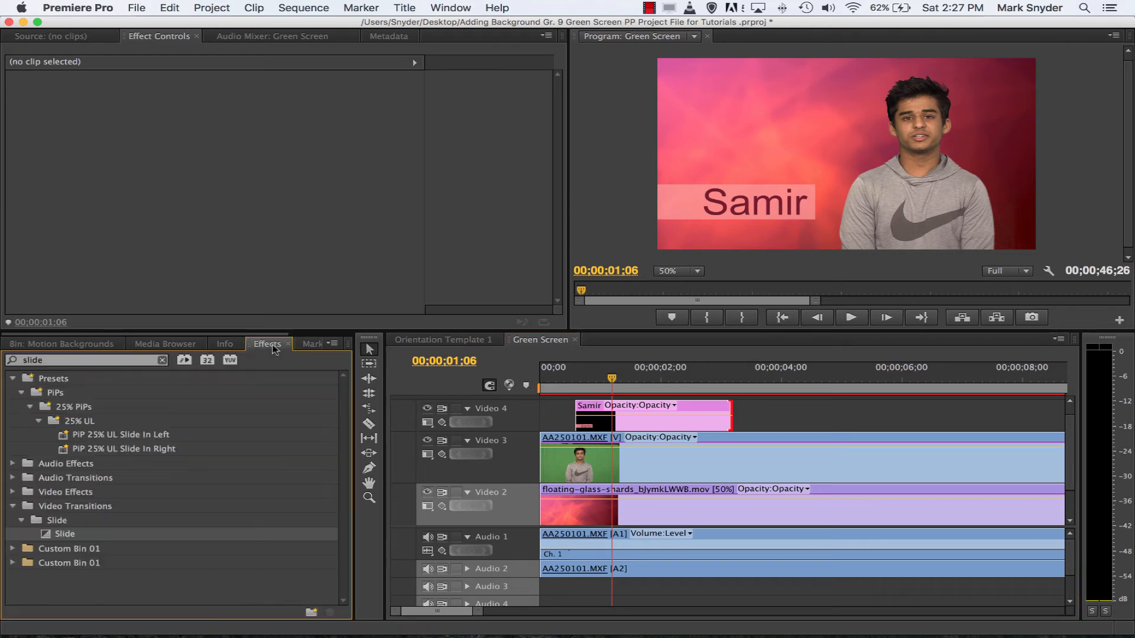
pyautogui.click(162, 360)
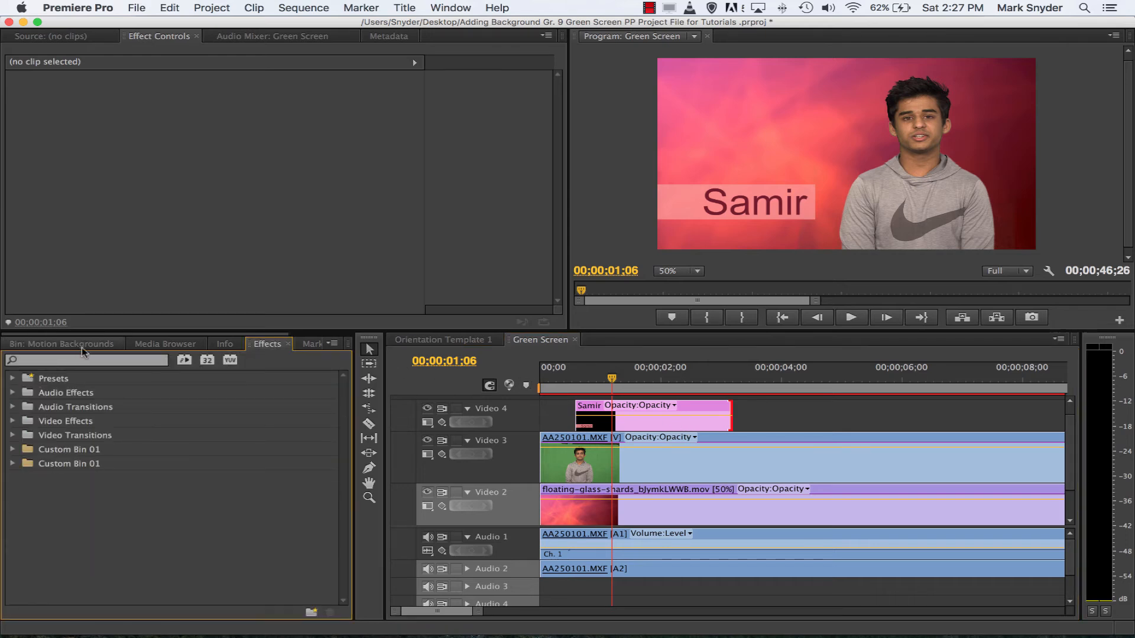
pyautogui.click(109, 365)
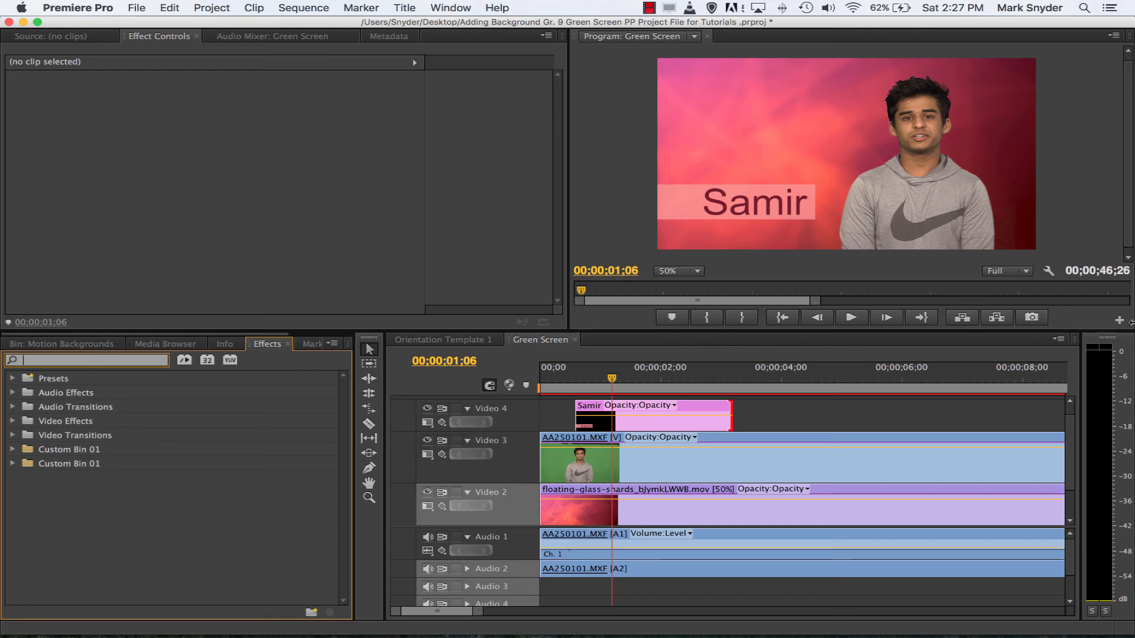
pyautogui.write('slide')
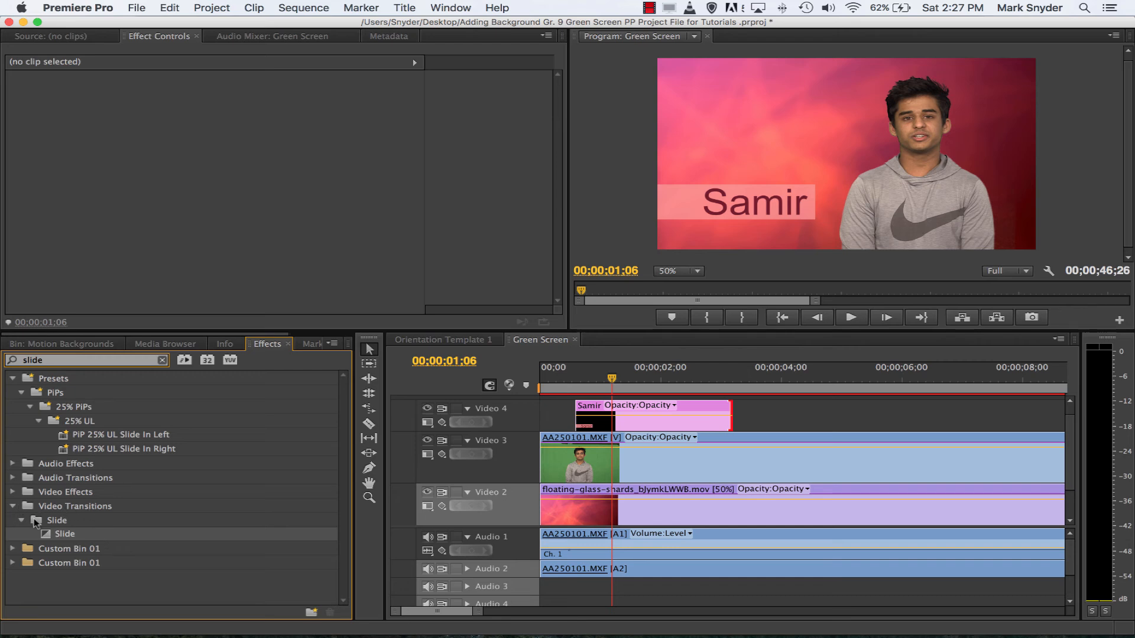
pyautogui.click(44, 534)
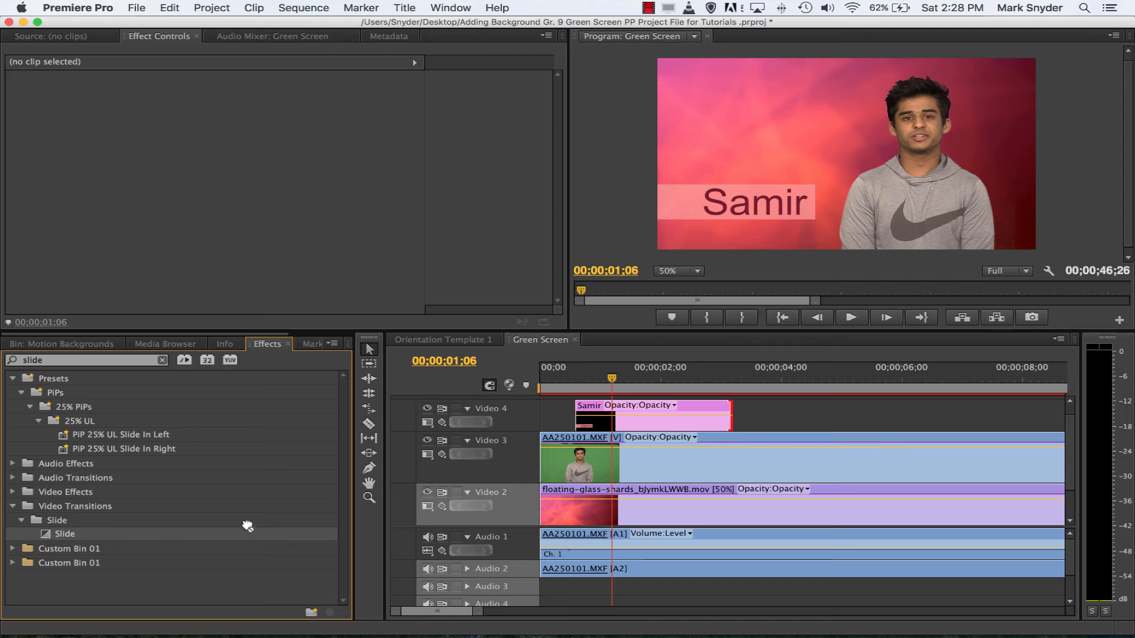
pyautogui.moveTo(247, 526); pyautogui.dragTo(588, 409)
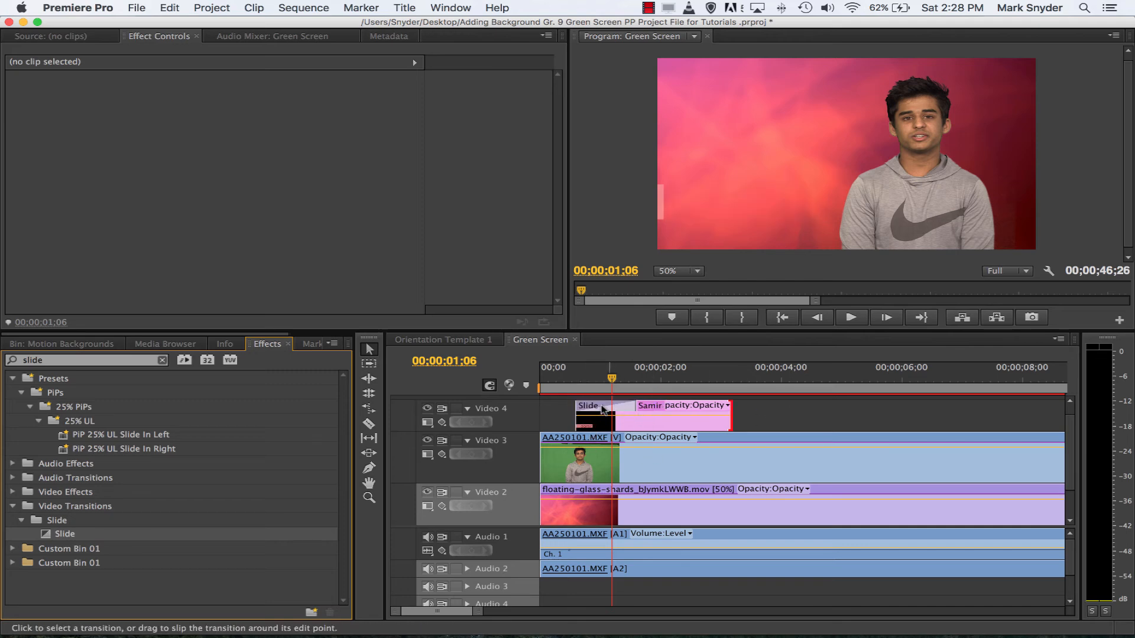
pyautogui.moveTo(49, 536); pyautogui.dragTo(728, 414)
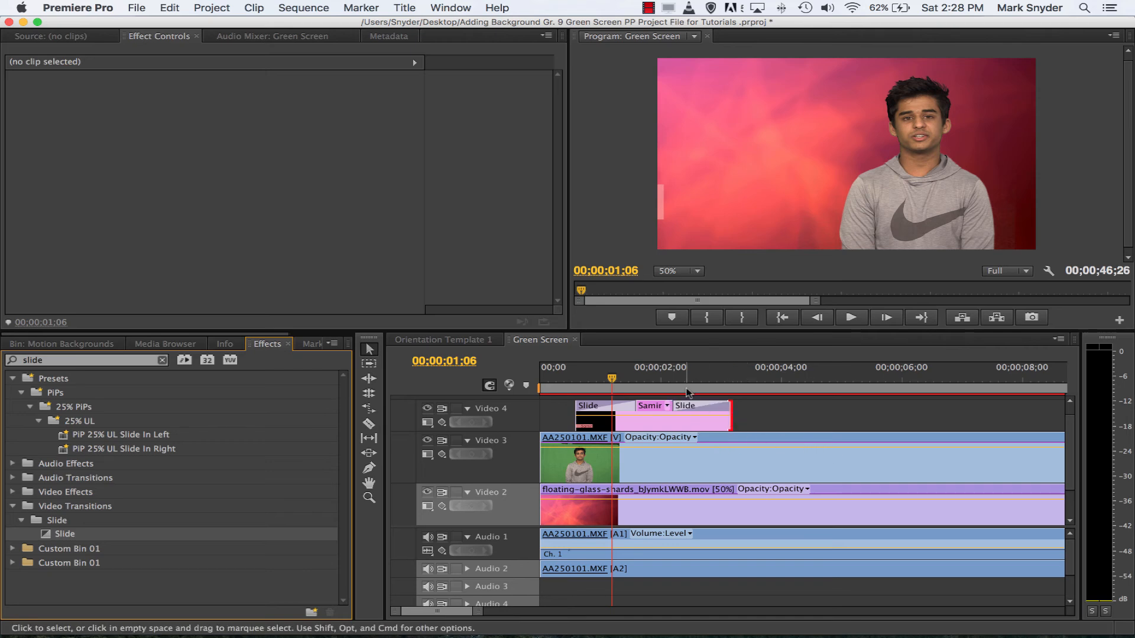
# Replay the title section from just before the clip and examine the timing of its Slide transitions against the speech
pyautogui.moveTo(611, 389); pyautogui.dragTo(562, 390)
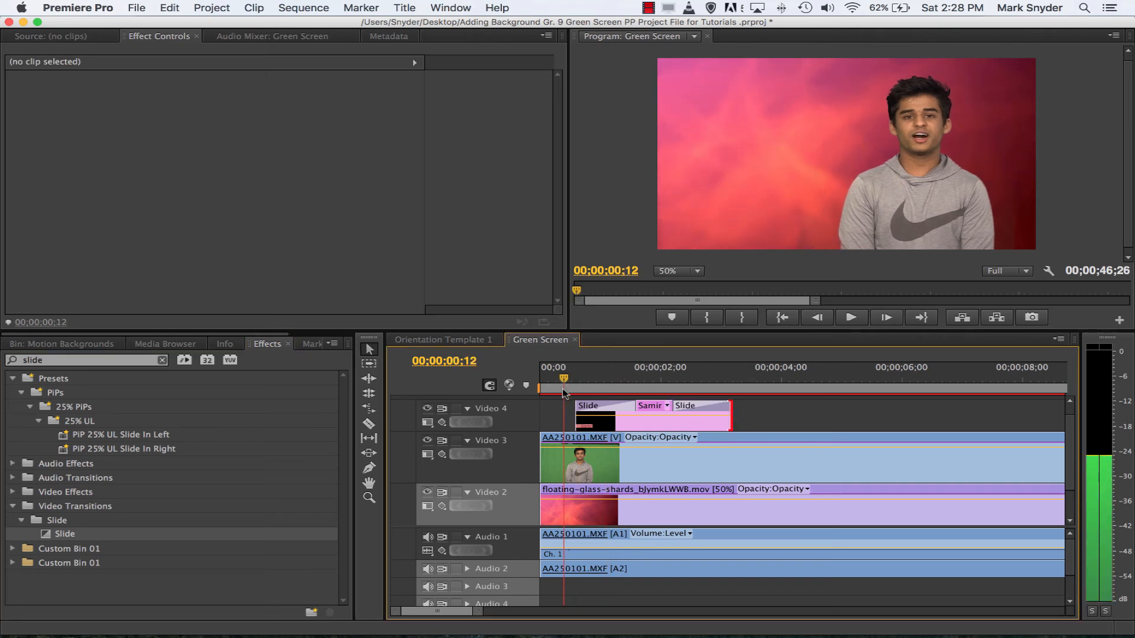
pyautogui.press('space')
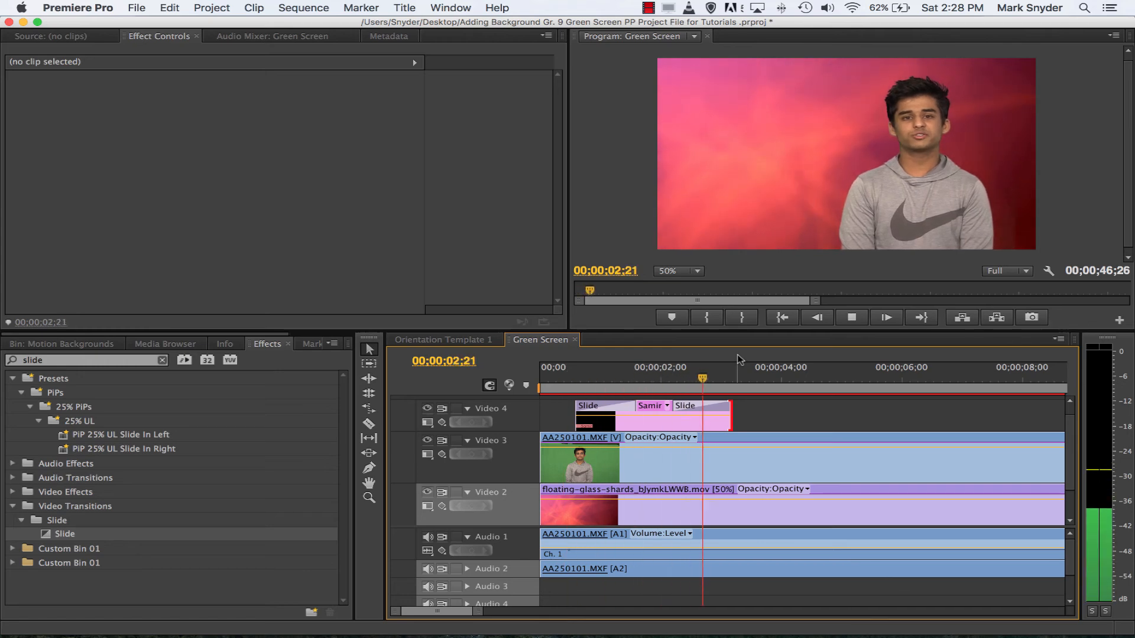
pyautogui.press('space')
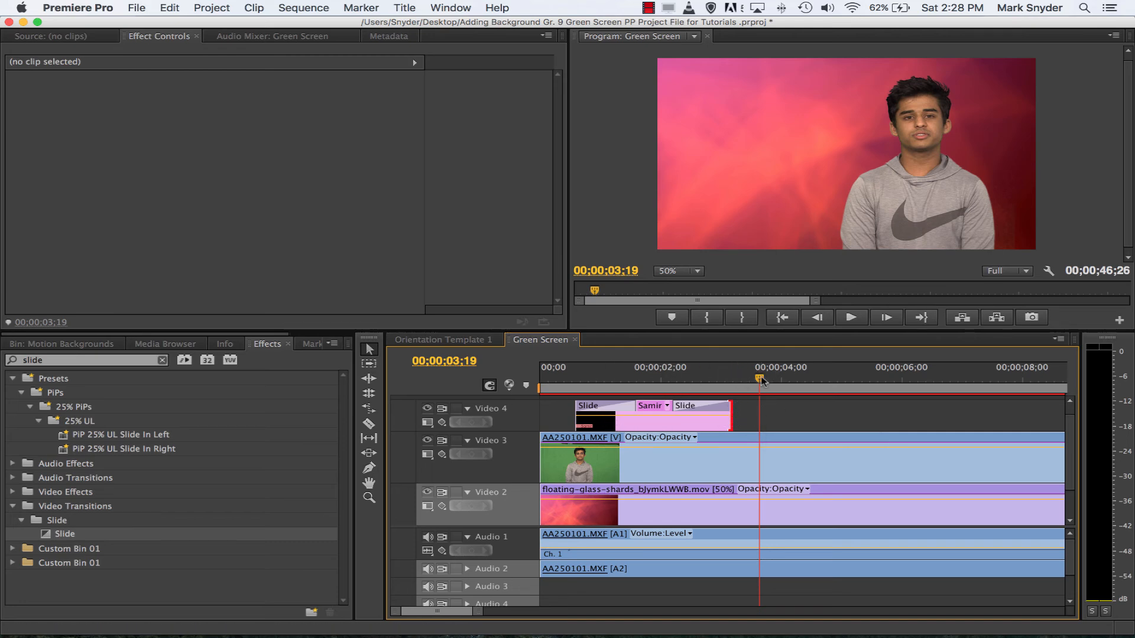
pyautogui.moveTo(762, 380); pyautogui.dragTo(566, 379)
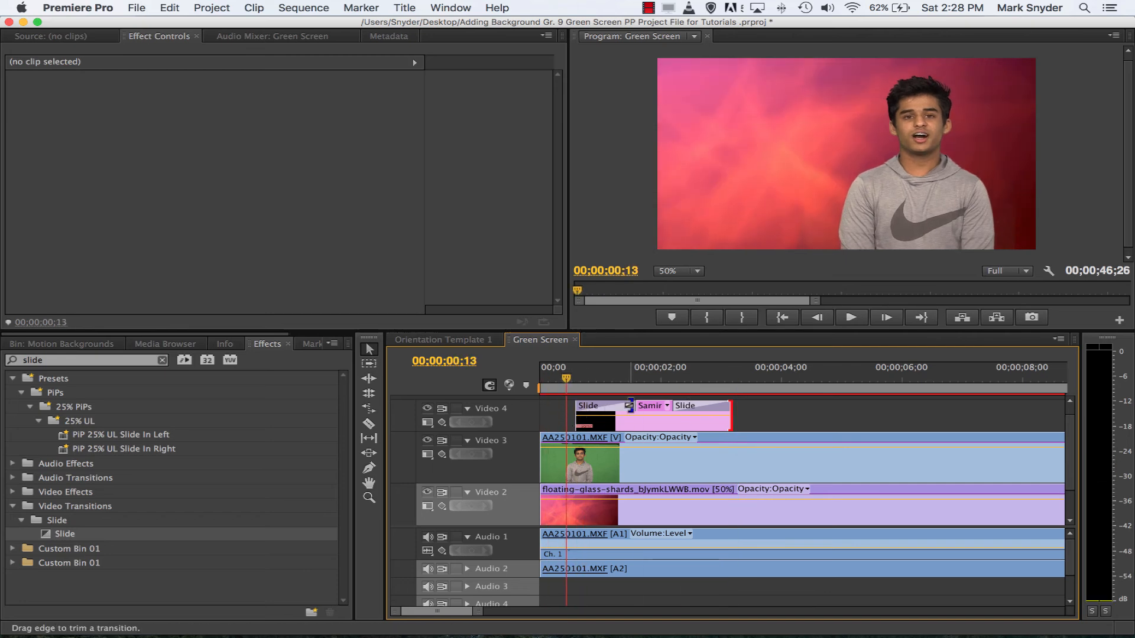
pyautogui.press('space')
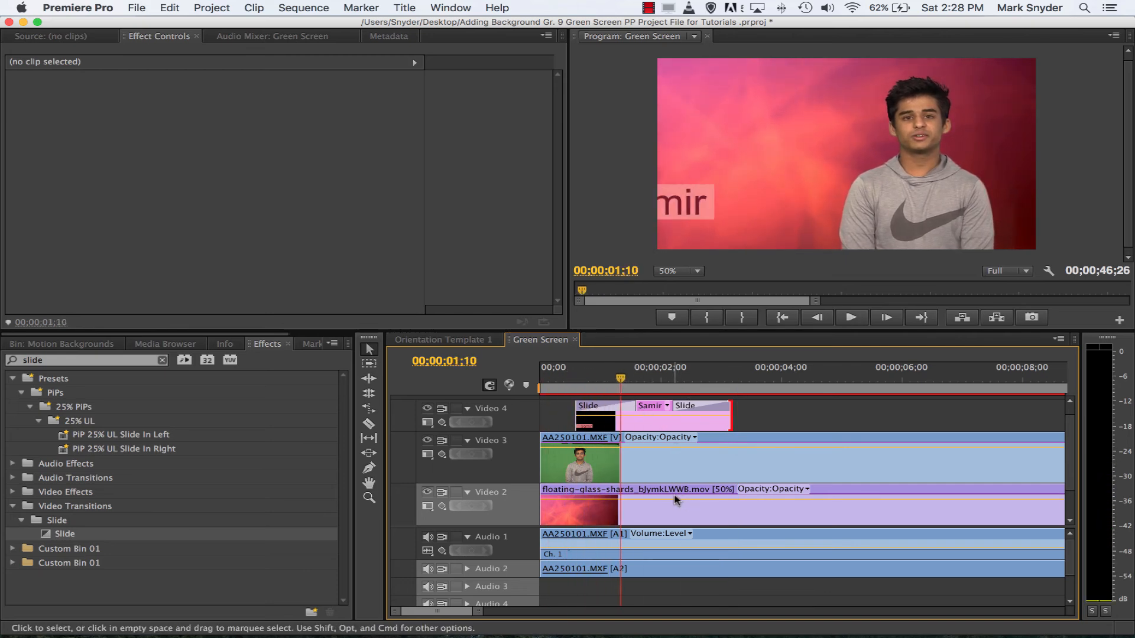
# Move the name title clip on Video 4 about a quarter of a second earlier and play its opening
pyautogui.moveTo(624, 377); pyautogui.dragTo(552, 380)
pyautogui.moveTo(654, 406); pyautogui.dragTo(637, 412)
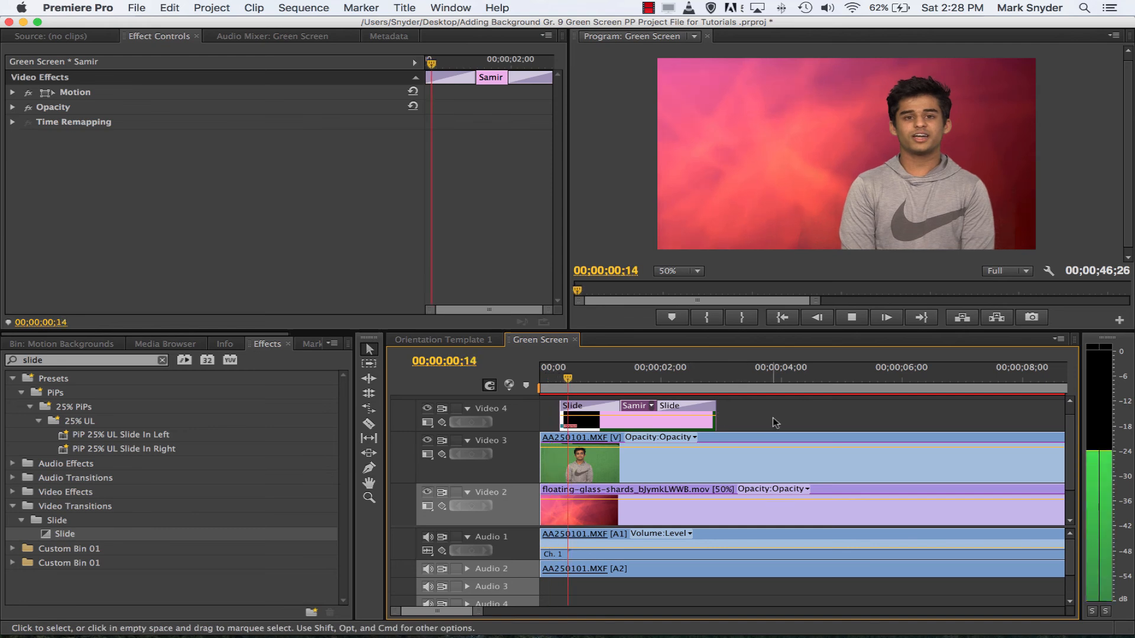
pyautogui.press('space')
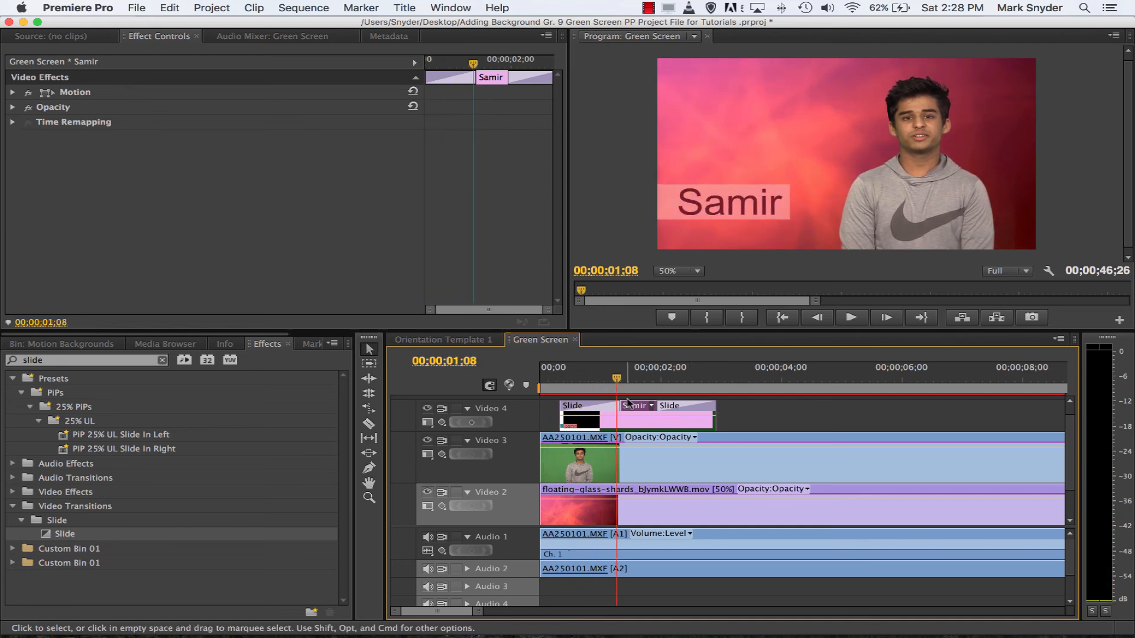
# Set the duration of the Slide transition at the name title's start to 00;00;00;15
pyautogui.click(593, 412)
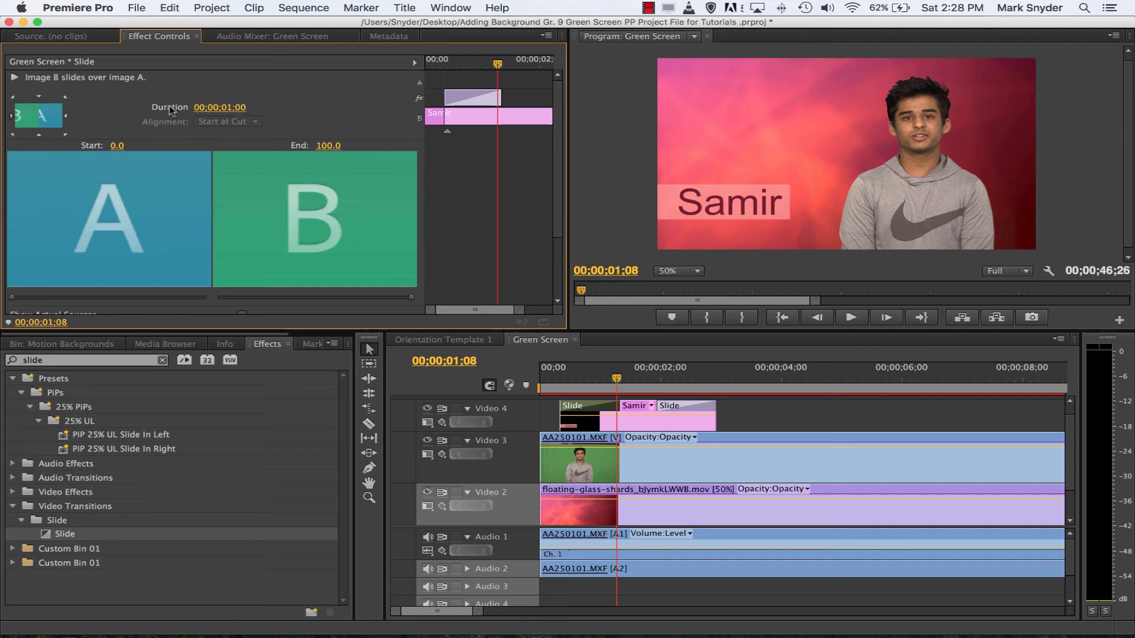
pyautogui.click(236, 108)
pyautogui.write('1')
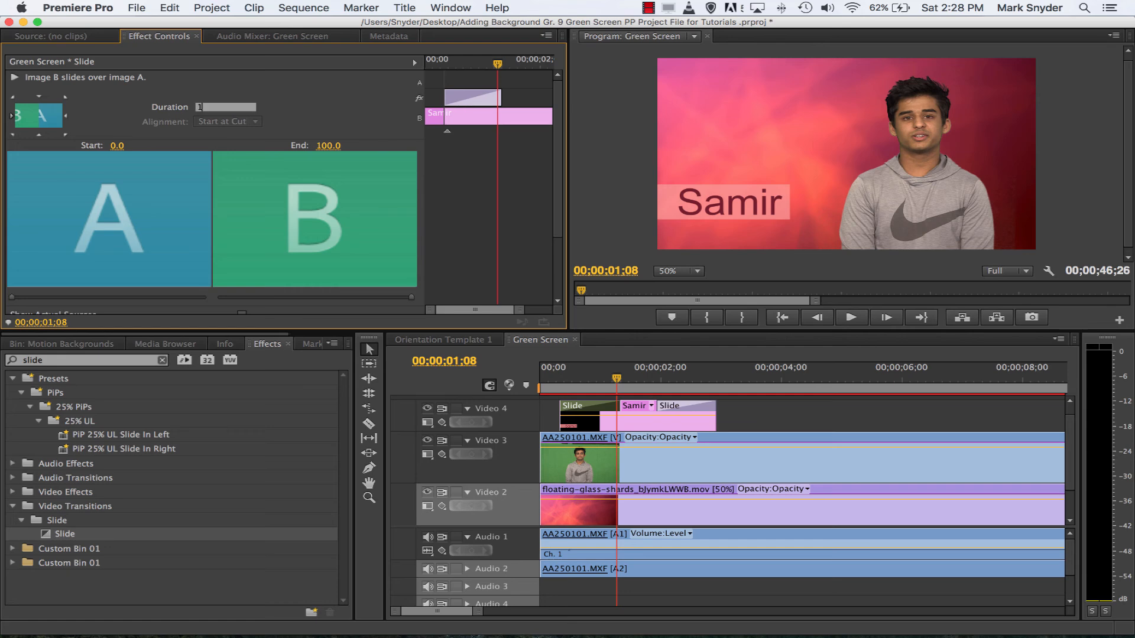
pyautogui.write('5')
pyautogui.press('Return')
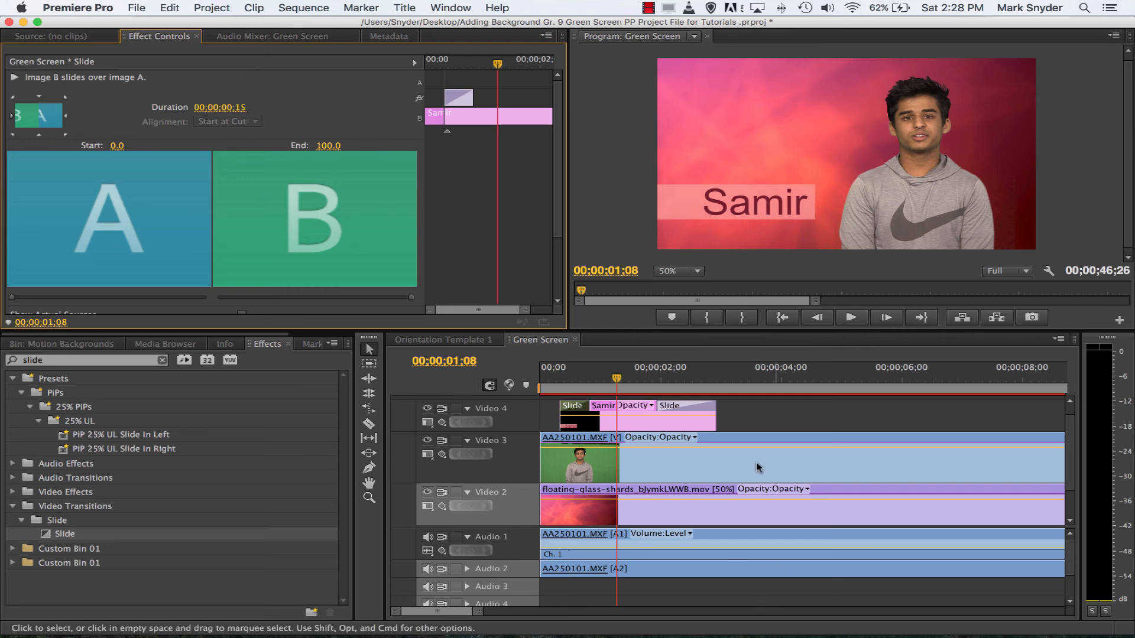
# Play from 00;00;00;00 and examine the speed of the name title's opening Slide transition
pyautogui.moveTo(617, 381); pyautogui.dragTo(524, 389)
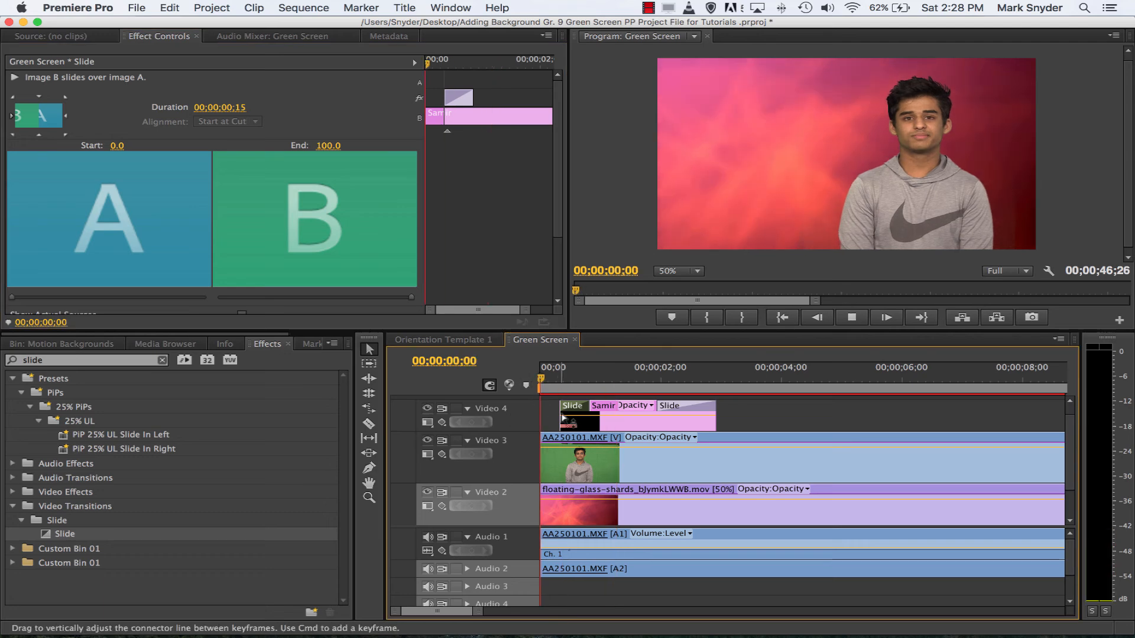
pyautogui.press('space')
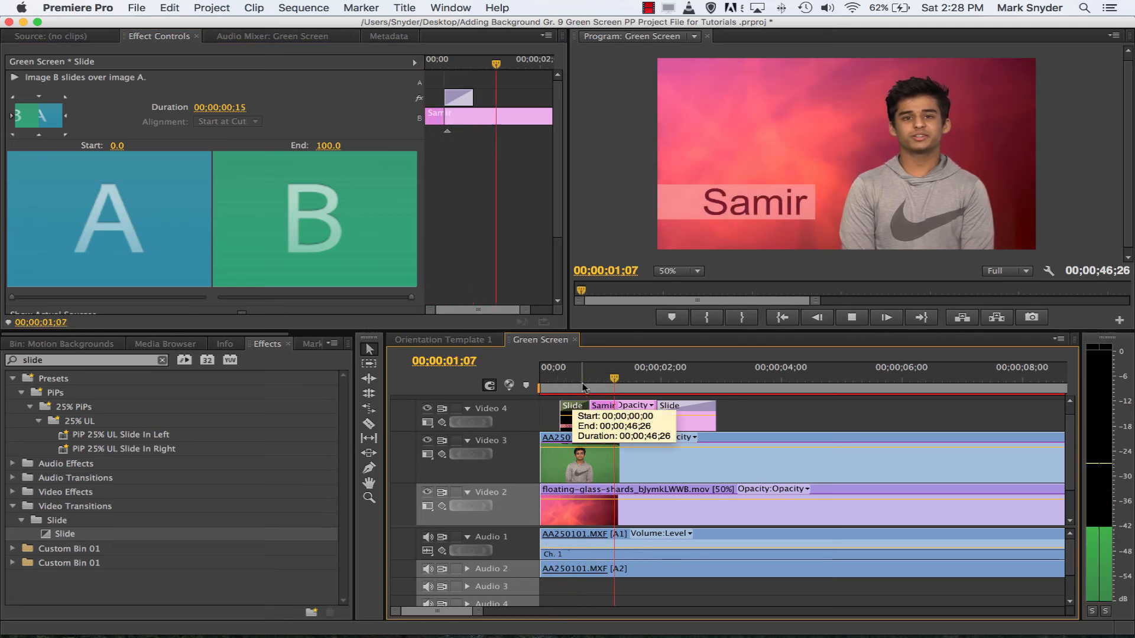
pyautogui.press('space')
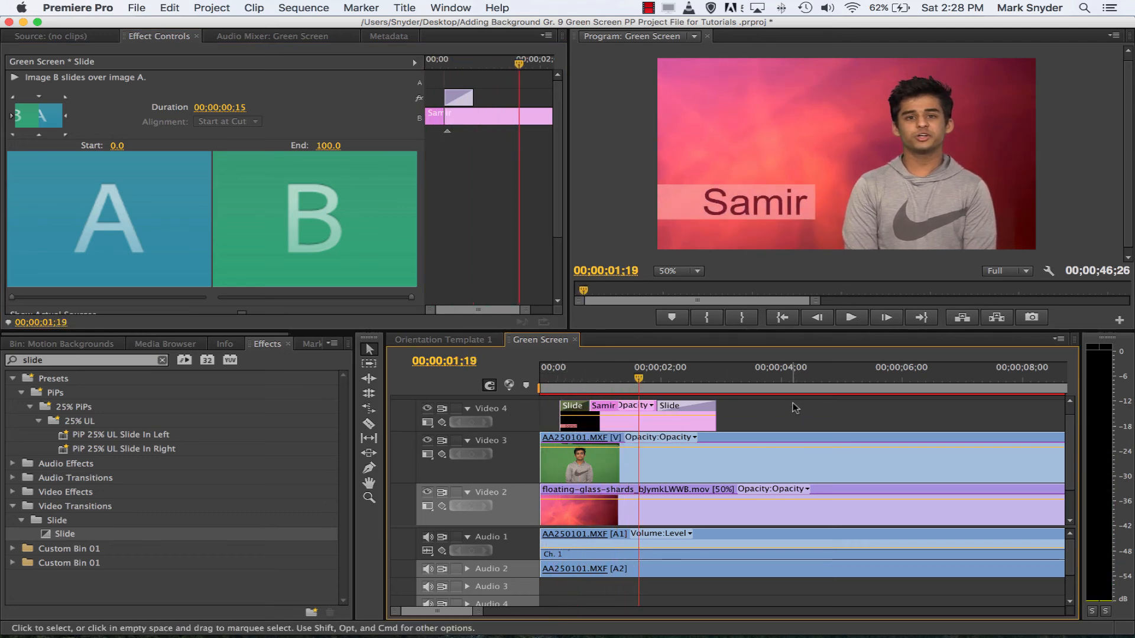
# Play on to 00;00;03;04 and extend the name title's end on Video 4 to that point
pyautogui.press('space')
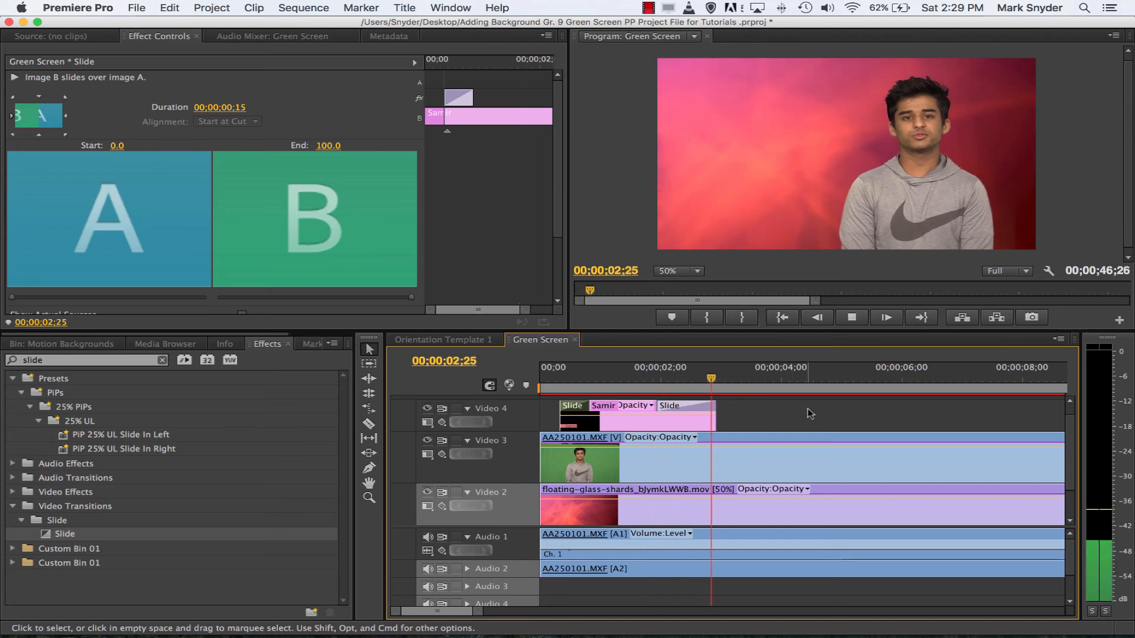
pyautogui.click(716, 417)
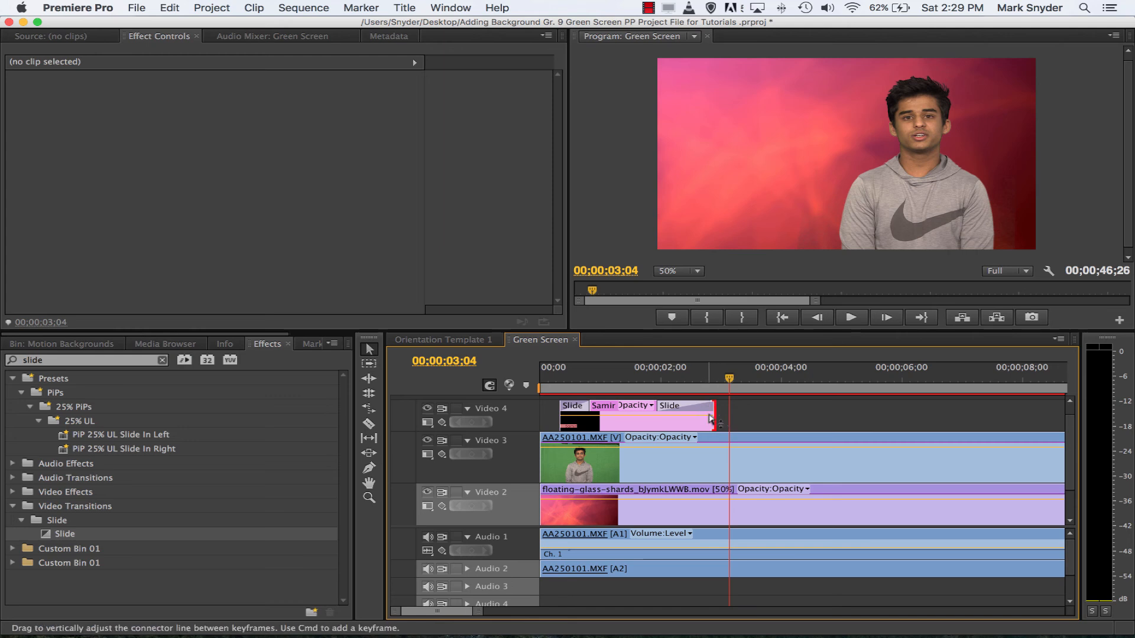
pyautogui.moveTo(706, 413); pyautogui.dragTo(727, 412)
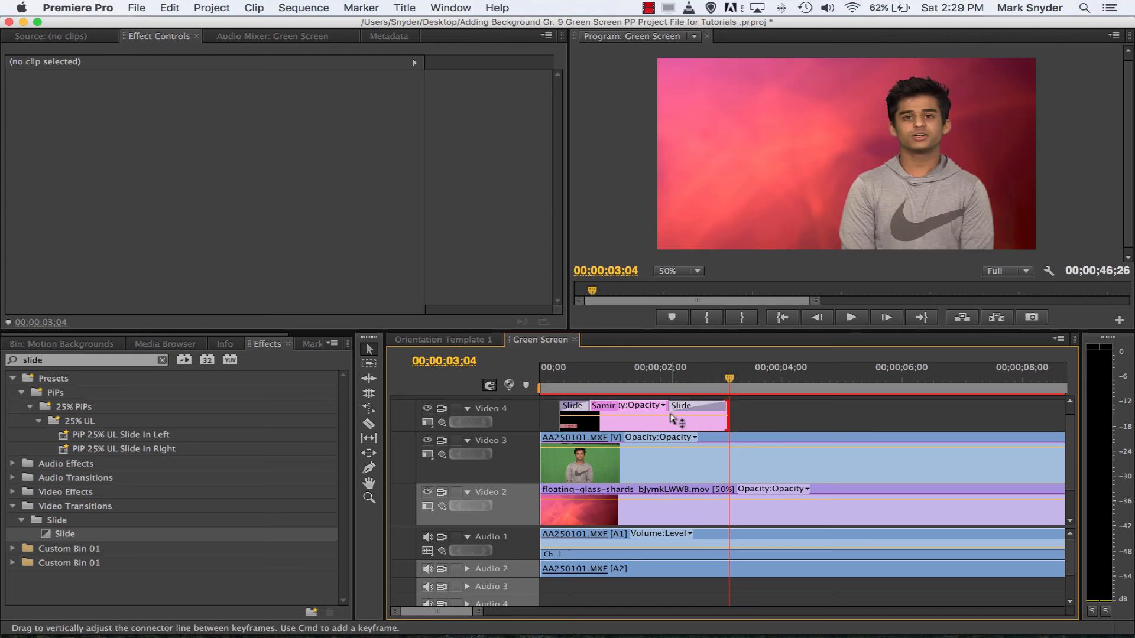
# Set the duration of the Slide transition at the name title's end to 00;00;00;15
pyautogui.click(571, 406)
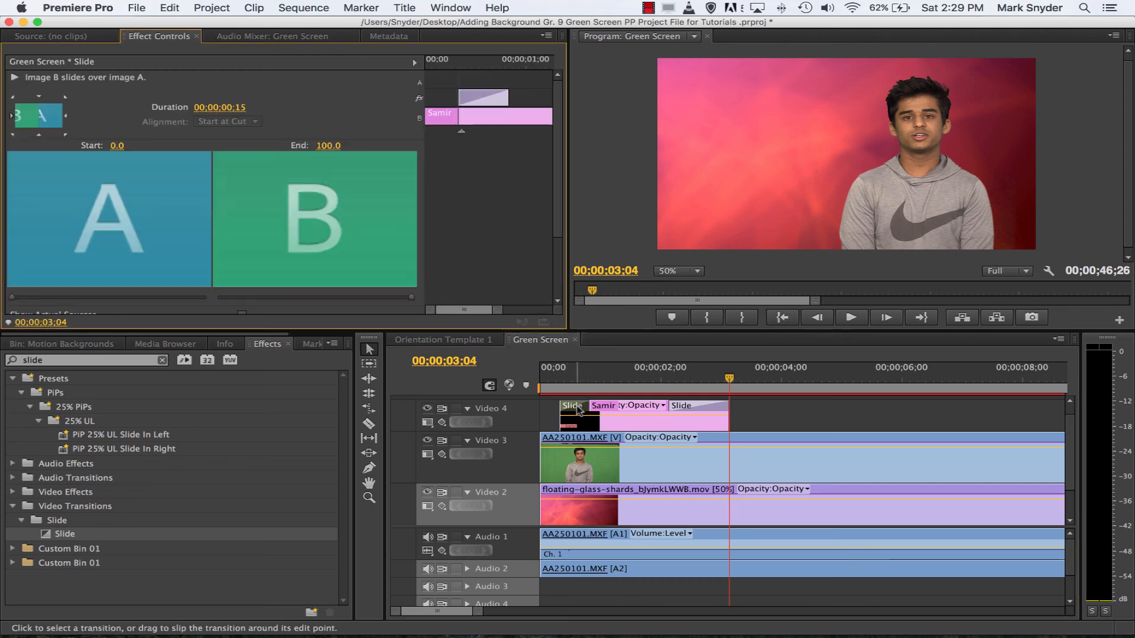
pyautogui.click(693, 407)
pyautogui.click(231, 108)
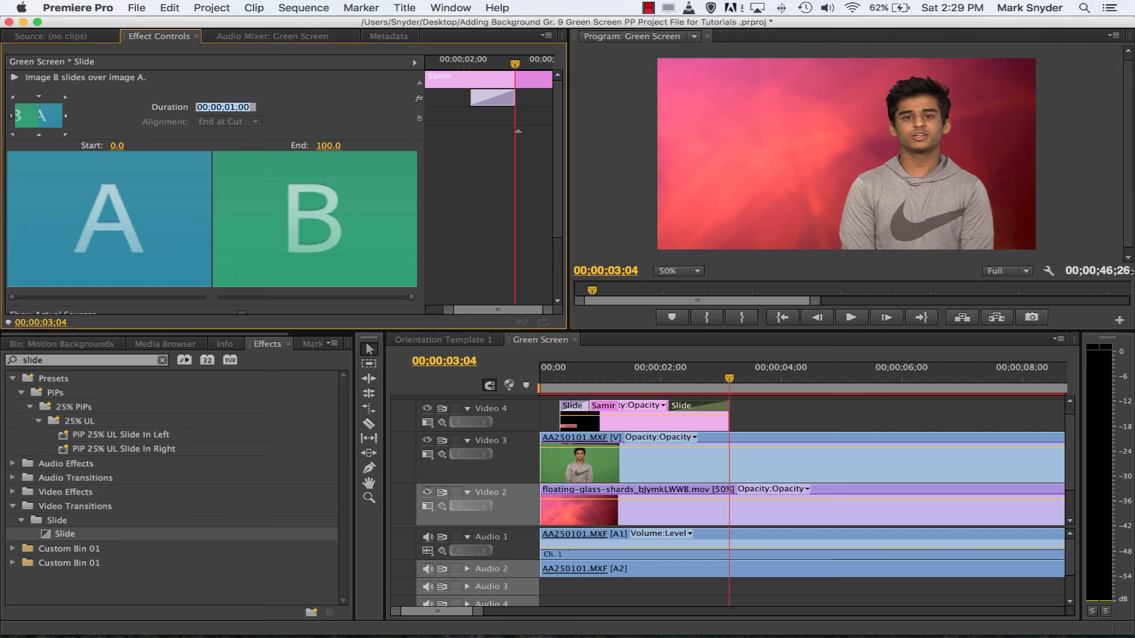
pyautogui.write('15')
pyautogui.press('Return')
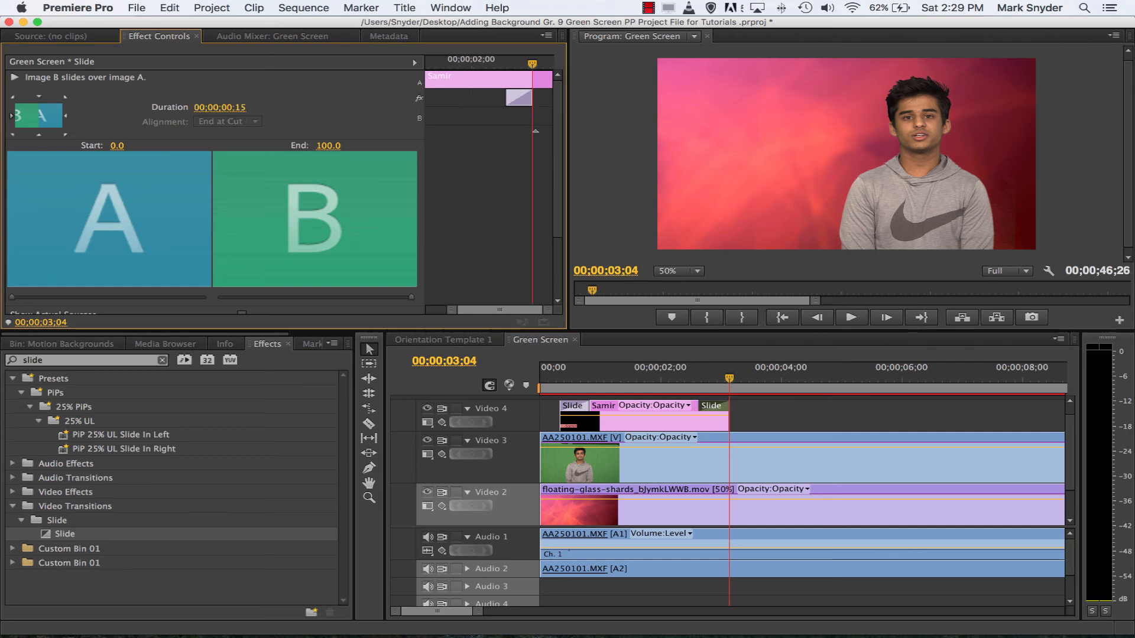
# Play the title section from the sequence start and scrub back through the closing Slide transition to examine its direction
pyautogui.moveTo(560, 378); pyautogui.dragTo(541, 378)
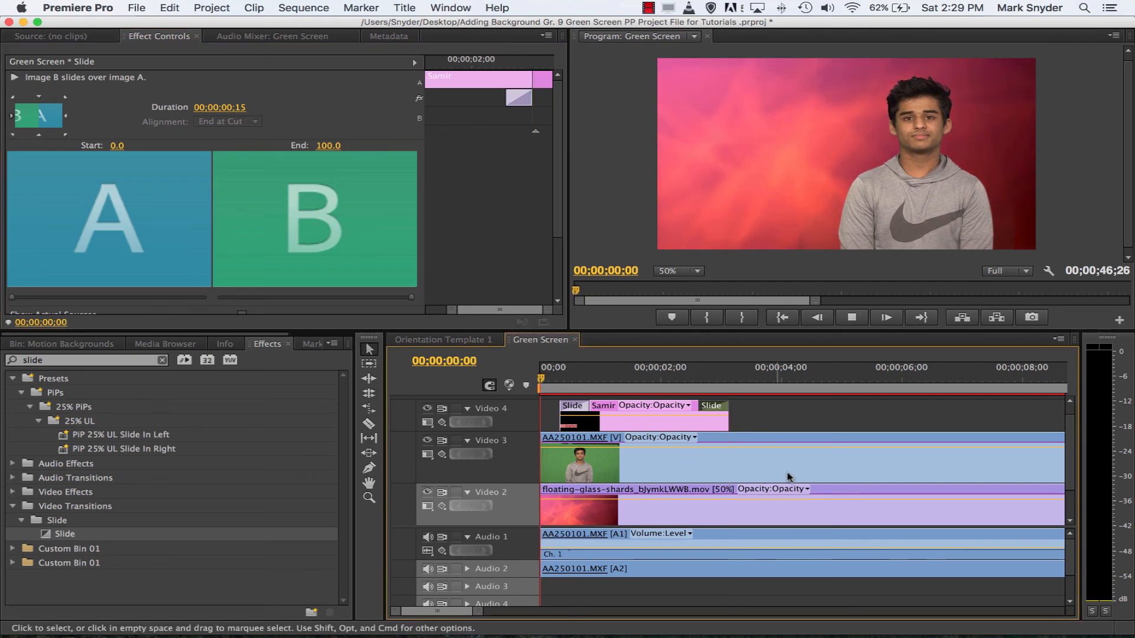
pyautogui.press('space')
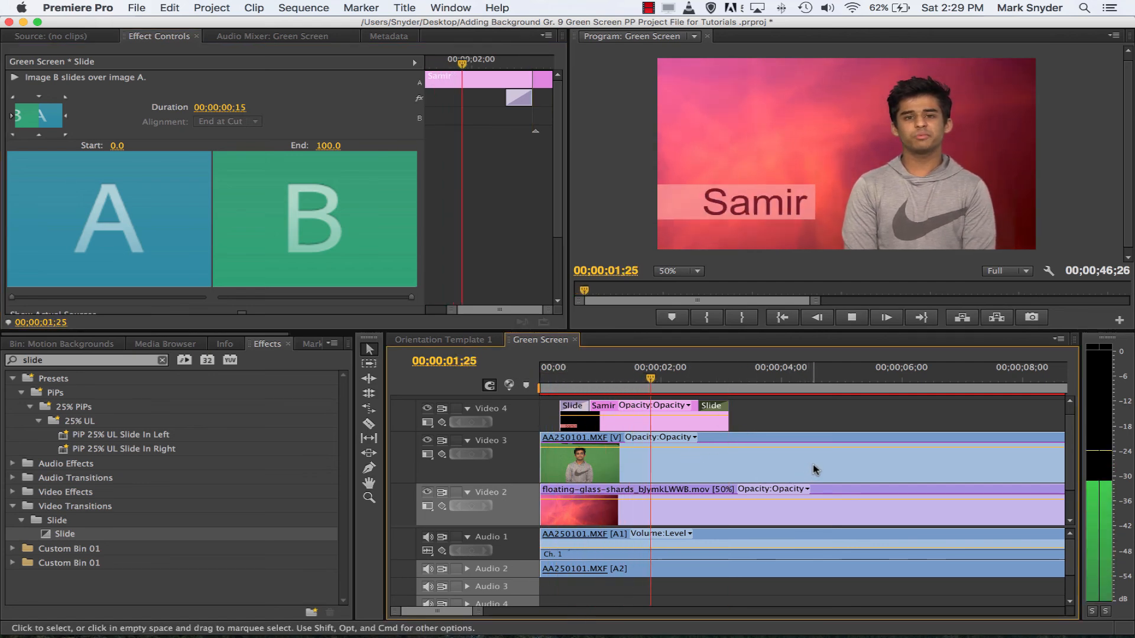
pyautogui.press('space')
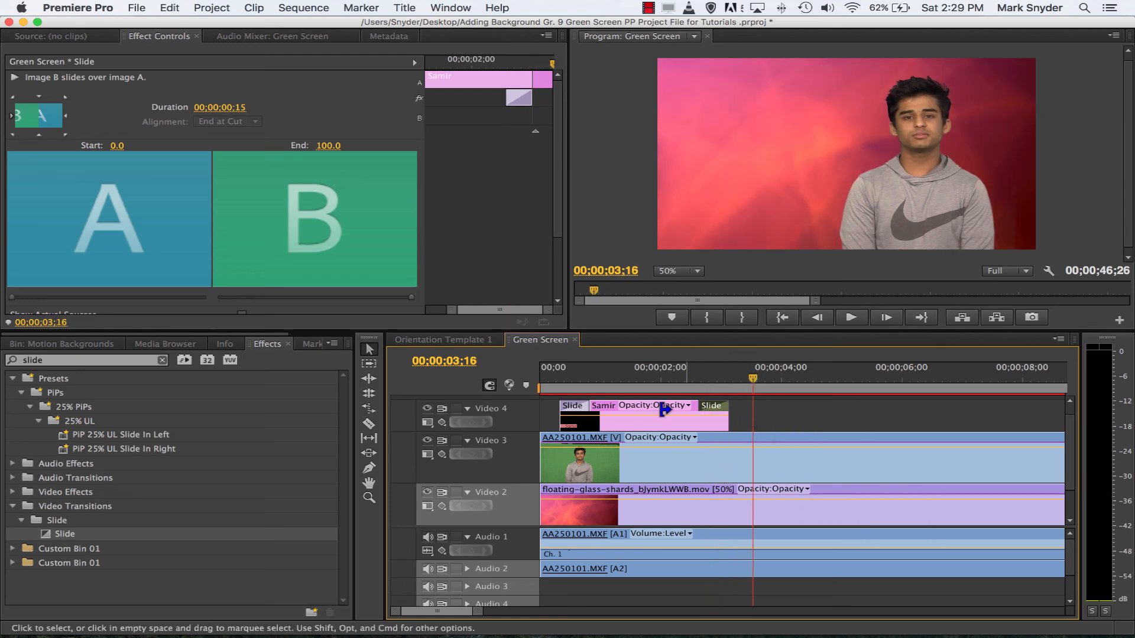
pyautogui.moveTo(754, 377); pyautogui.dragTo(705, 383)
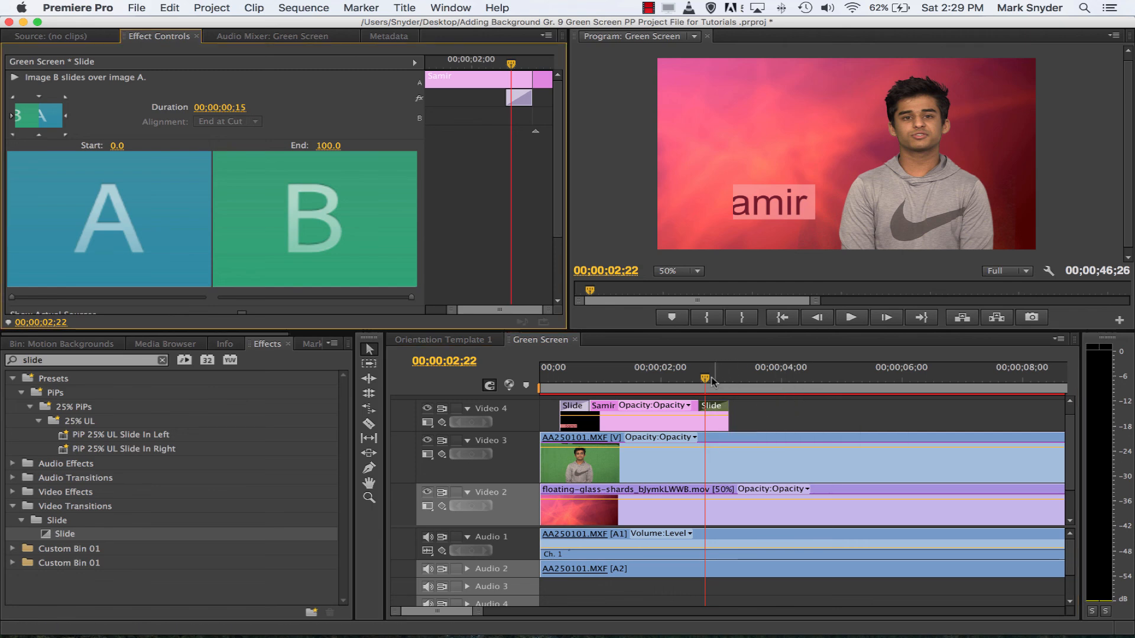
pyautogui.moveTo(705, 378); pyautogui.dragTo(660, 379)
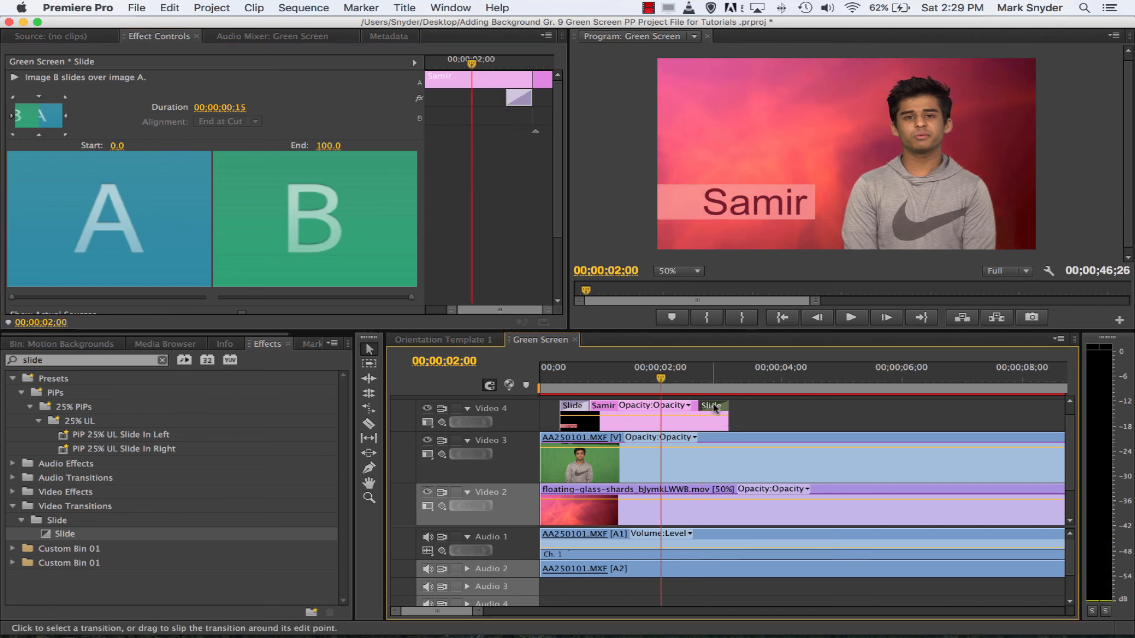
# Turn on Reverse for the Slide transition at the name title's end on Video 4
pyautogui.doubleClick(714, 407)
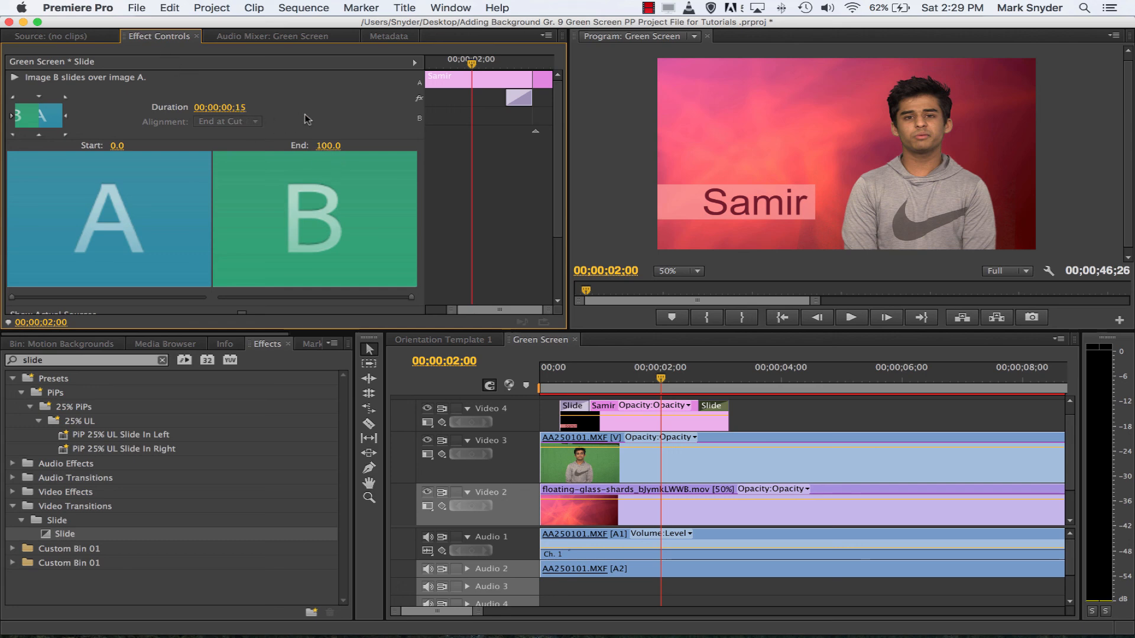
pyautogui.scroll(-5, 307, 119)
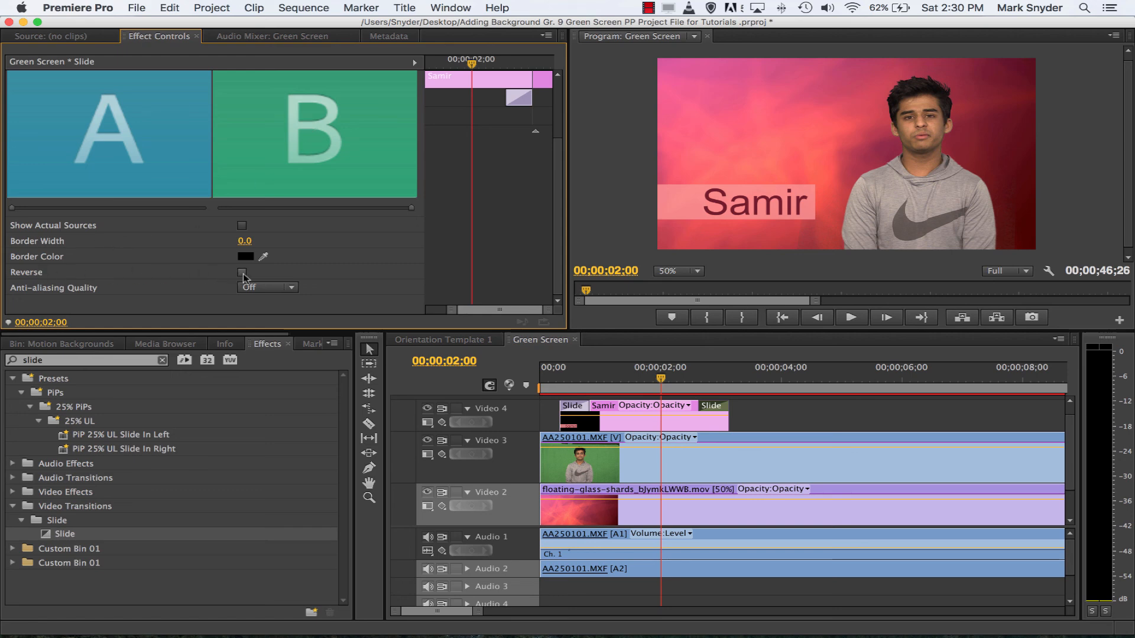
pyautogui.click(242, 273)
# Play the title section from the sequence start and replay its end to examine the direction of the closing Slide transition
pyautogui.moveTo(663, 383); pyautogui.dragTo(535, 384)
pyautogui.press('space')
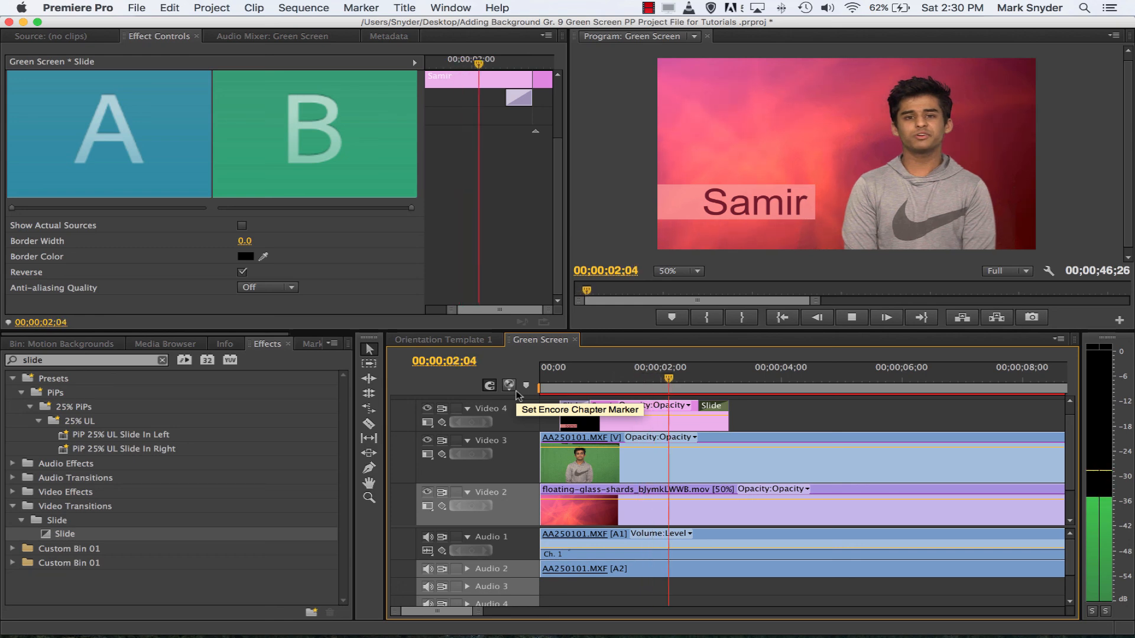
pyautogui.press('space')
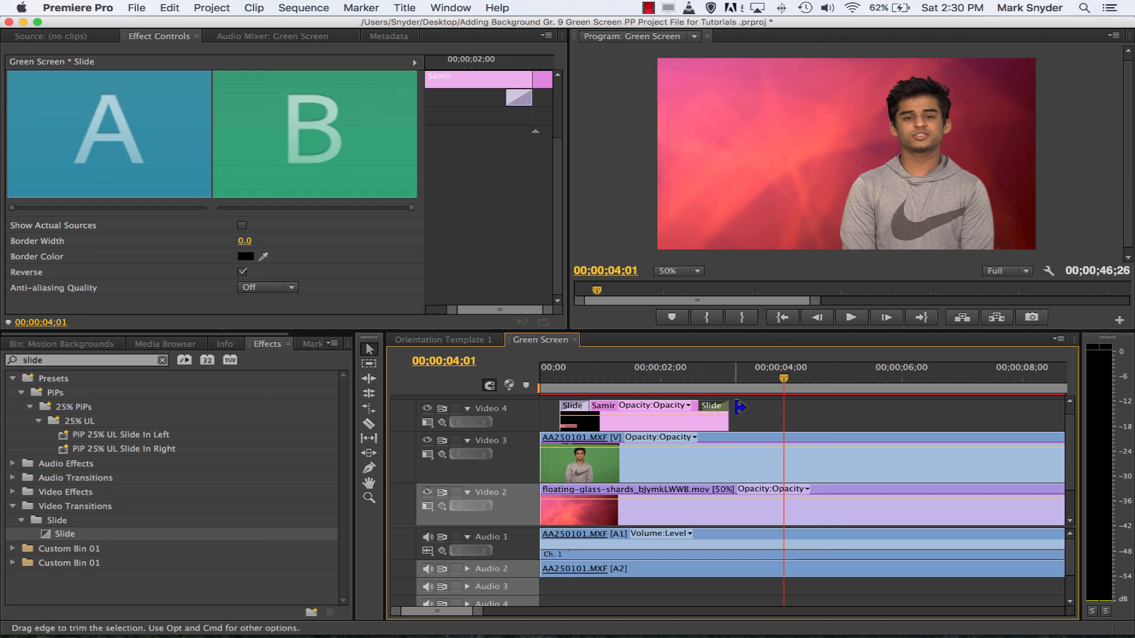
pyautogui.moveTo(783, 381); pyautogui.dragTo(672, 408)
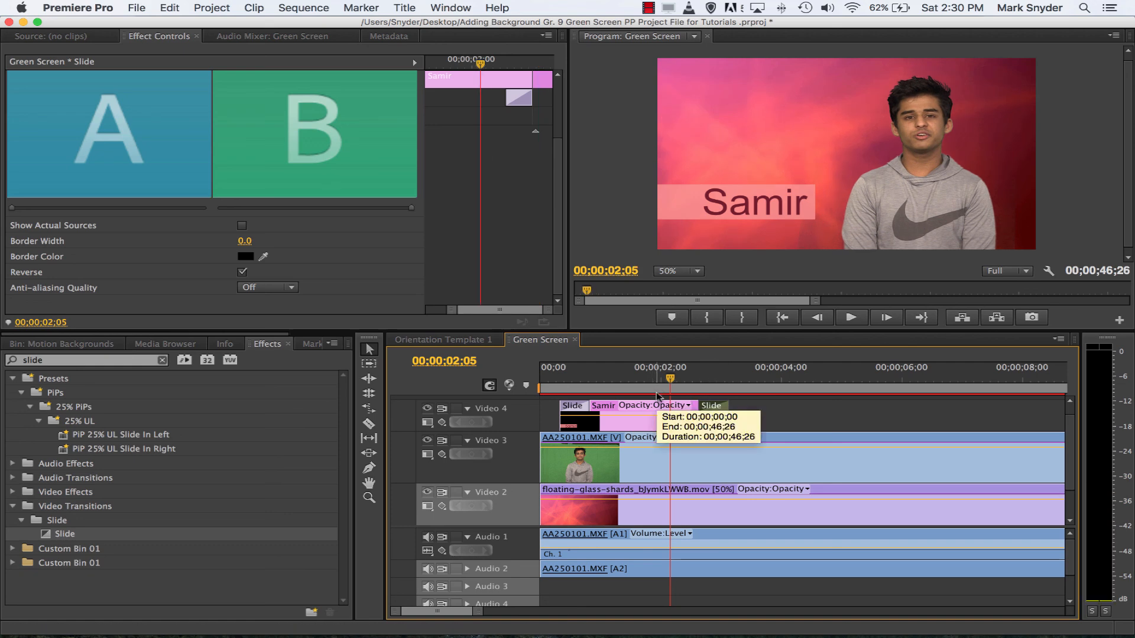
pyautogui.press('space')
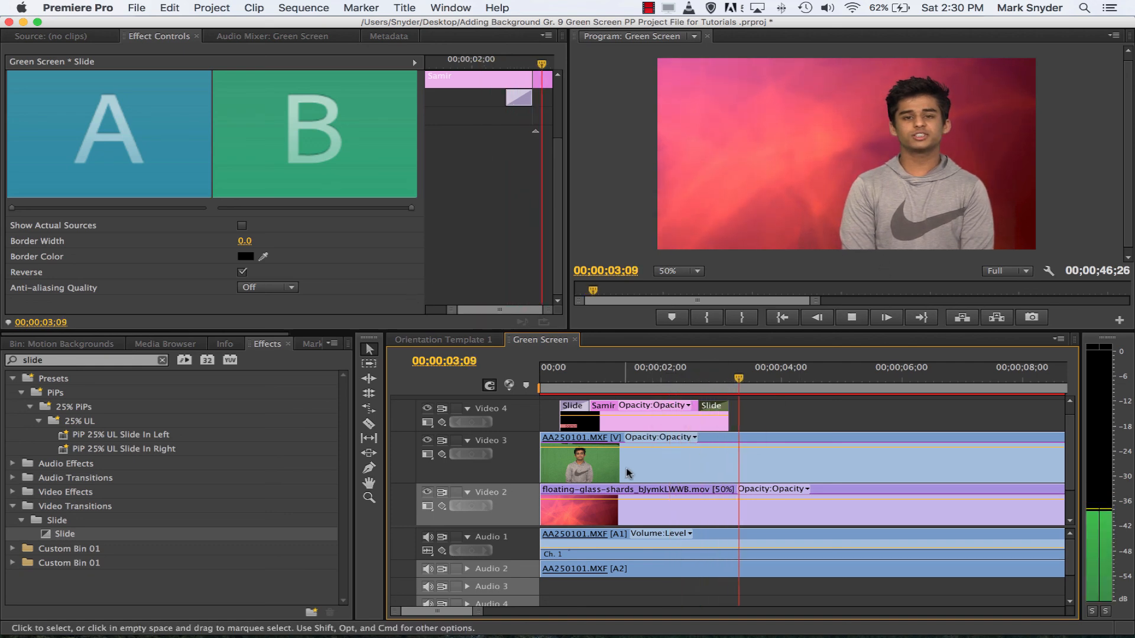
pyautogui.press('space')
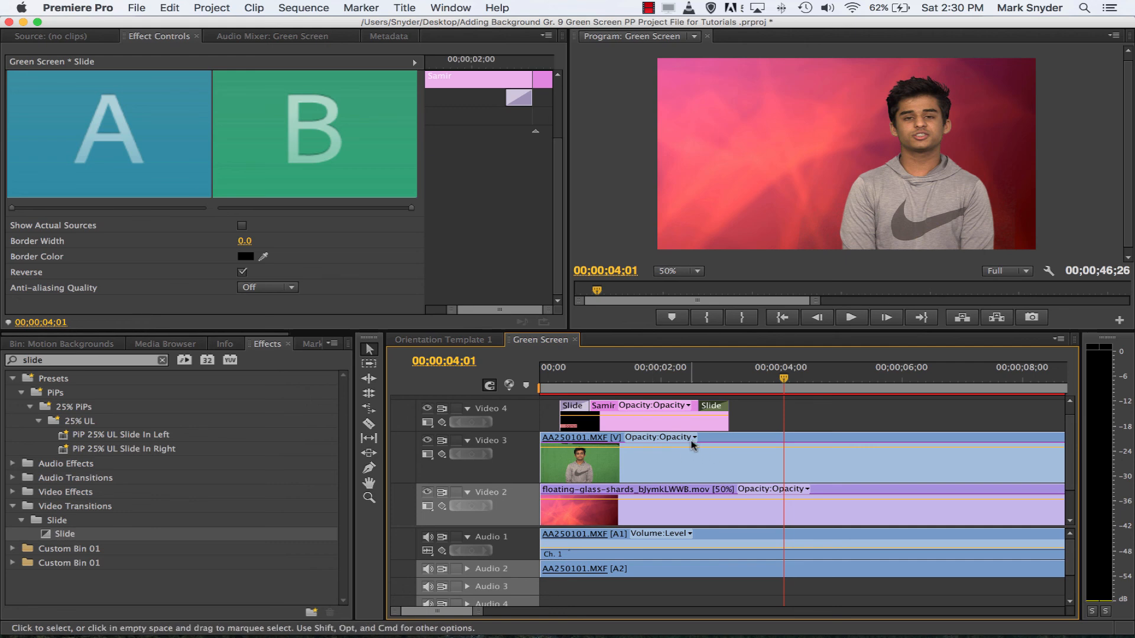
# Move the playhead to 00;00;07;16 in the Green Screen sequence and switch to the Orientation Template 1 sequence
pyautogui.press('-')
pyautogui.press('-')
pyautogui.press('-')
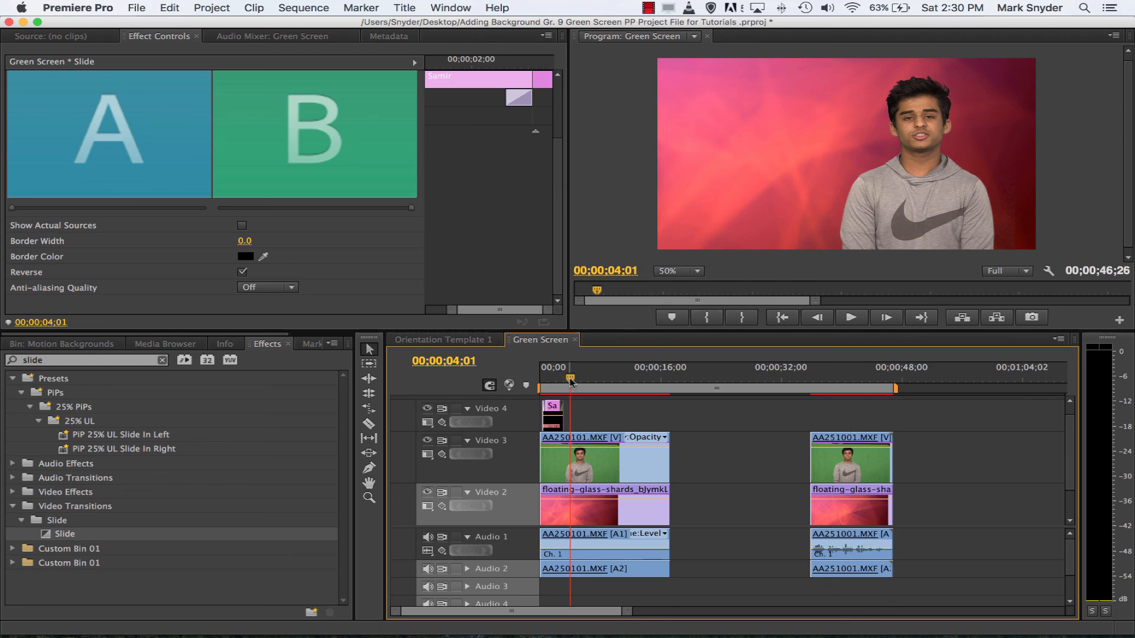
pyautogui.moveTo(571, 381); pyautogui.dragTo(597, 379)
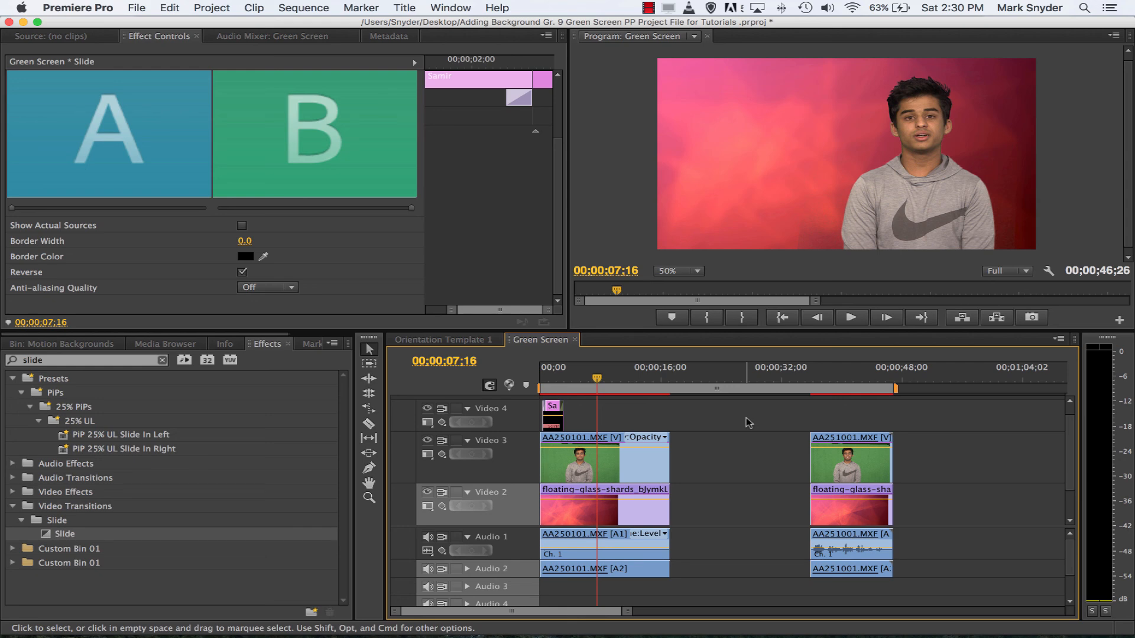
pyautogui.click(448, 341)
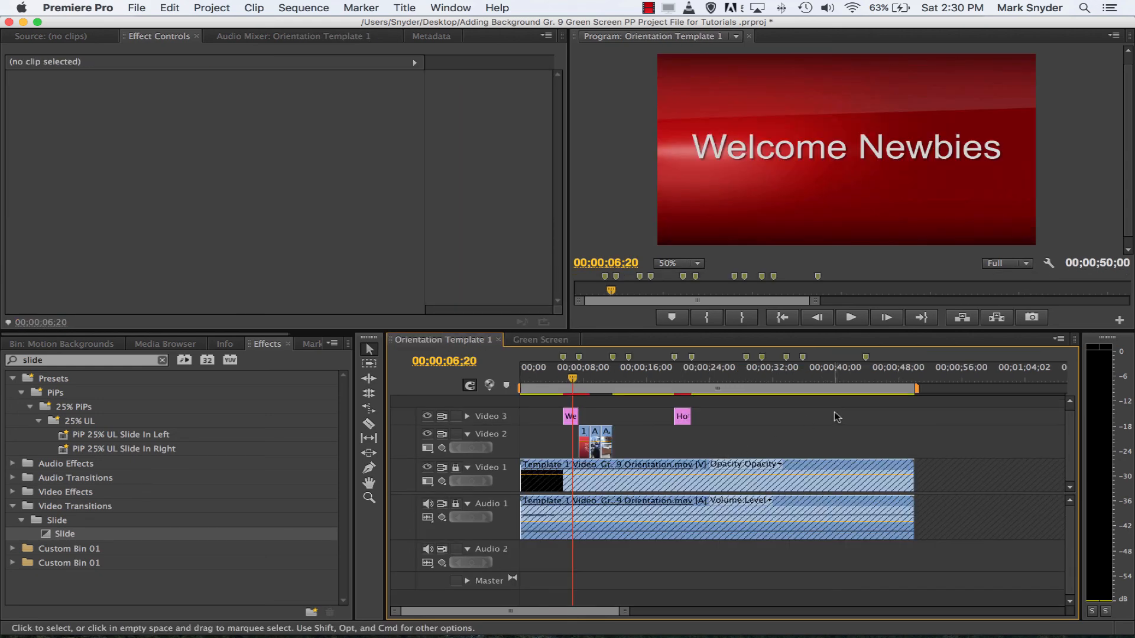
pyautogui.click(648, 8)
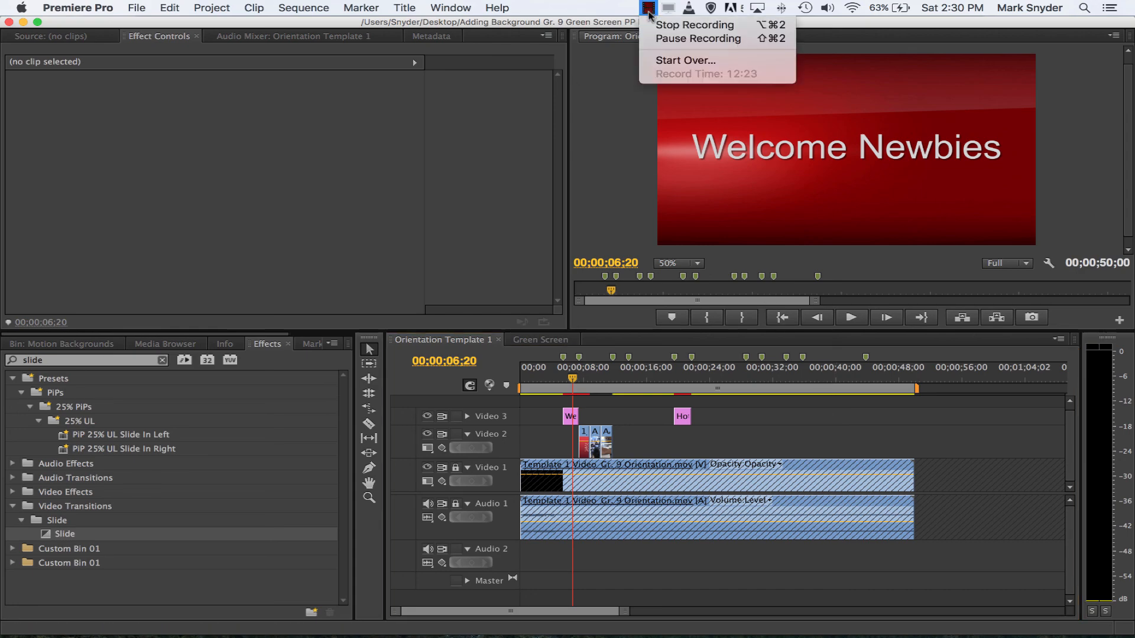